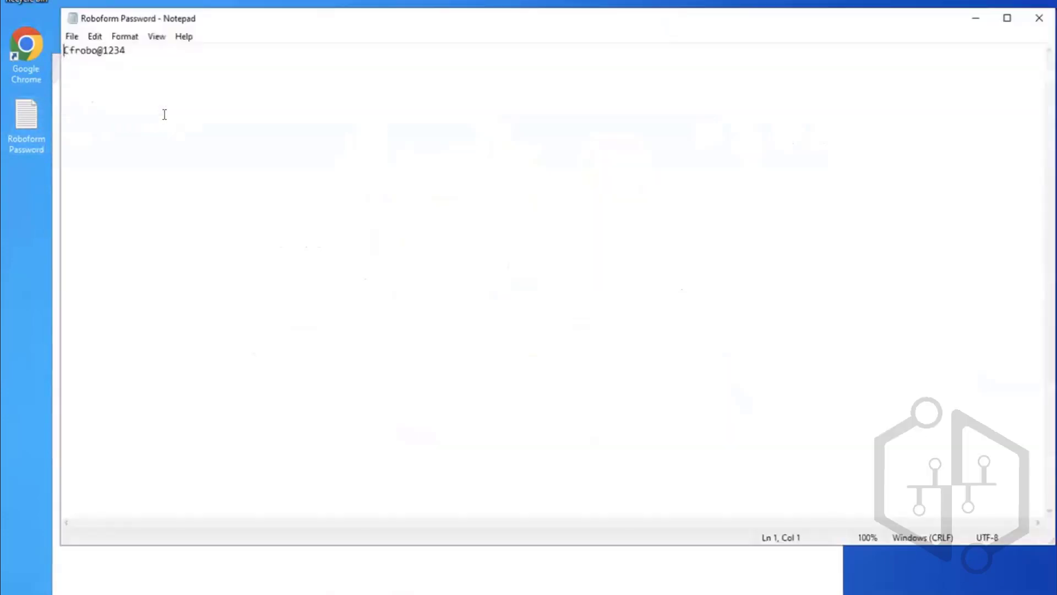
Copy the master password from the Notepad note, close the note and log in to RoboForm with it
click(137, 50)
key(ctrl+a)
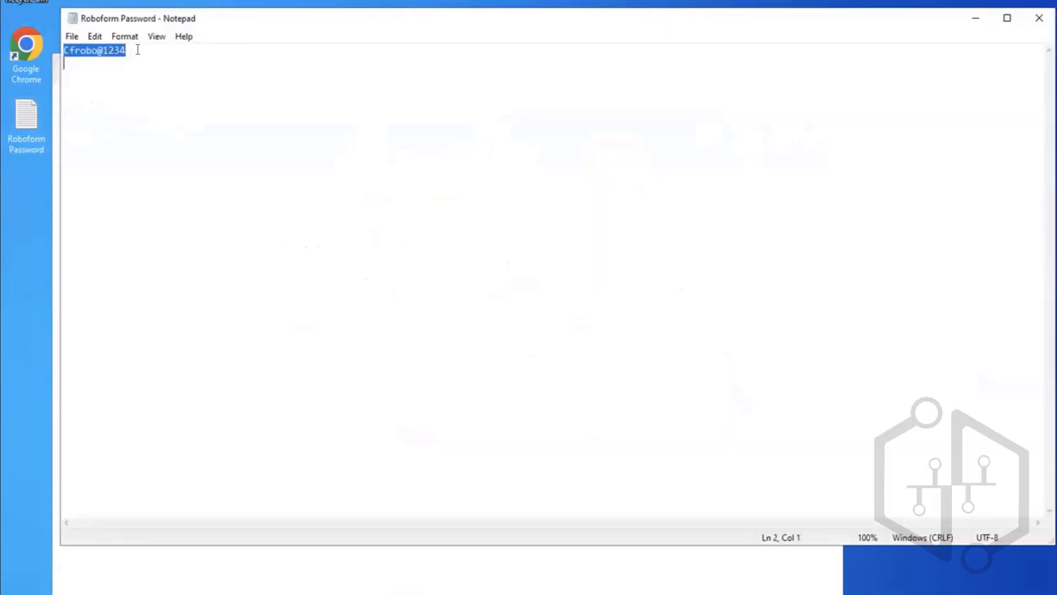
click(1043, 24)
click(618, 328)
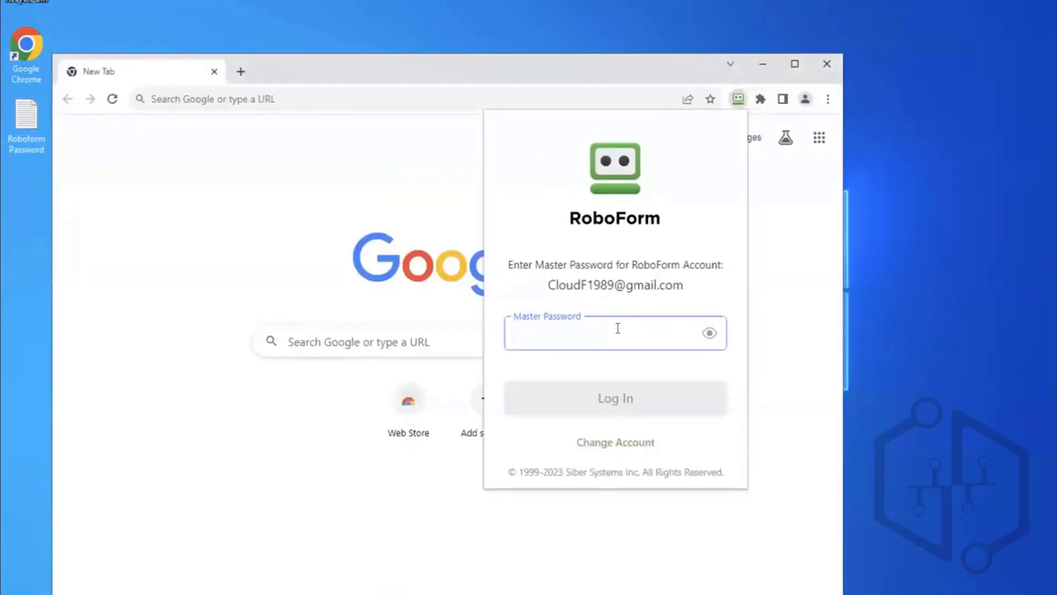
key(ctrl+v)
click(624, 395)
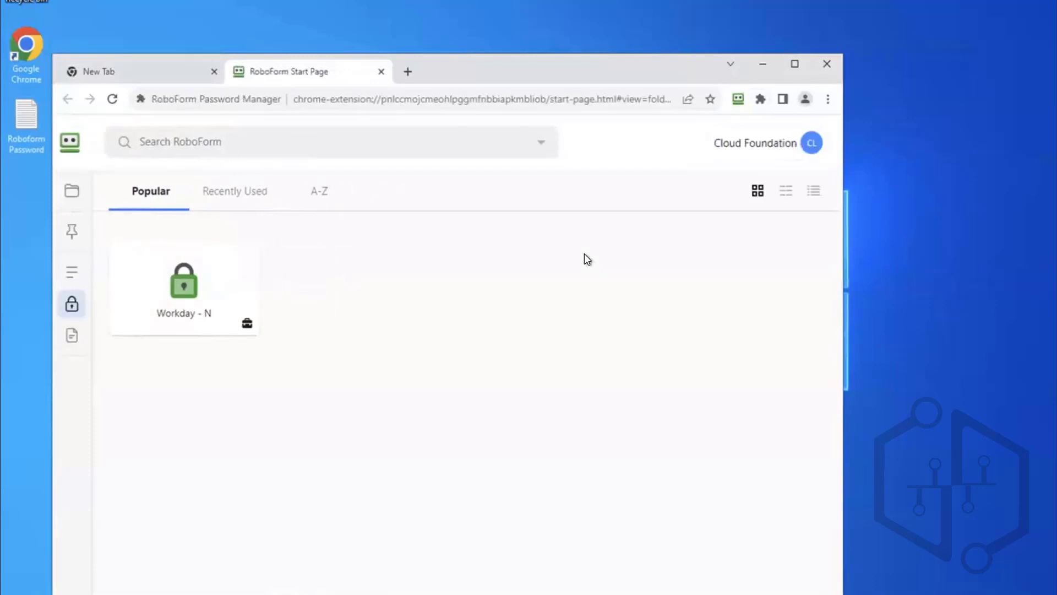
Launch Workday from its saved RoboForm login and open the Create EIB task
click(184, 286)
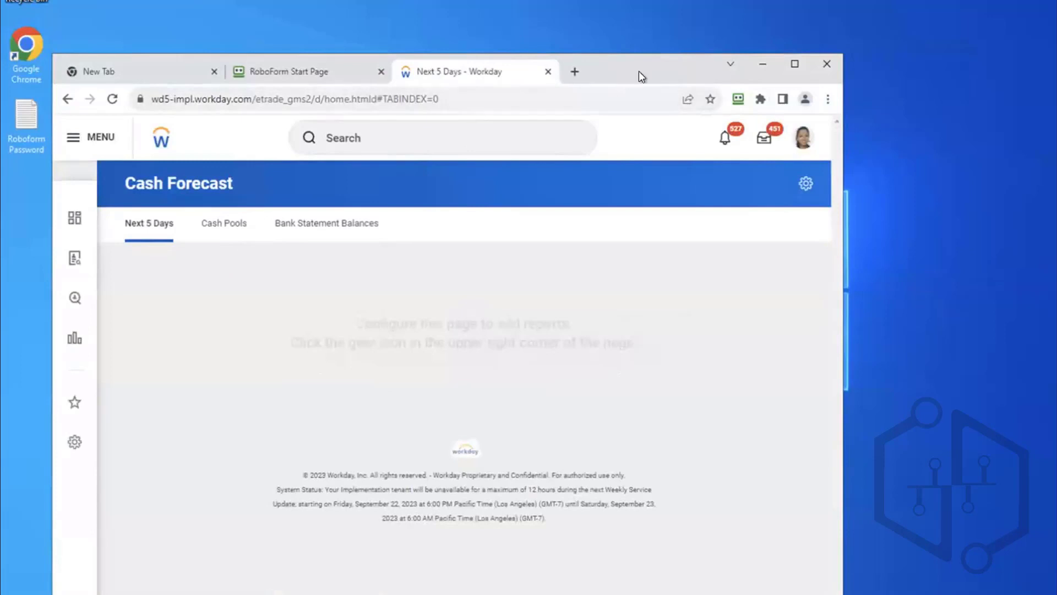
click(792, 67)
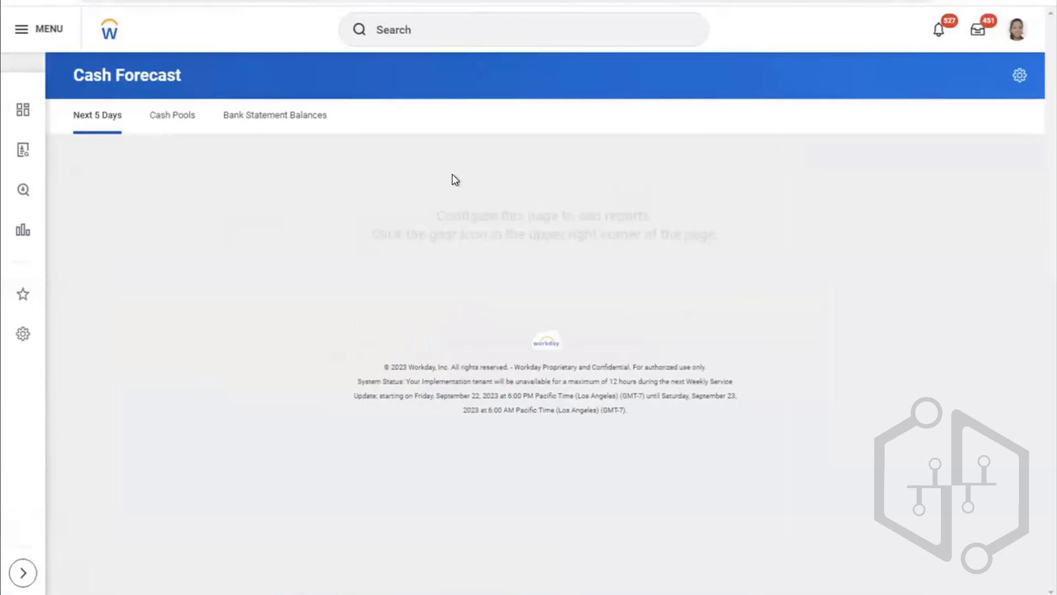
click(417, 37)
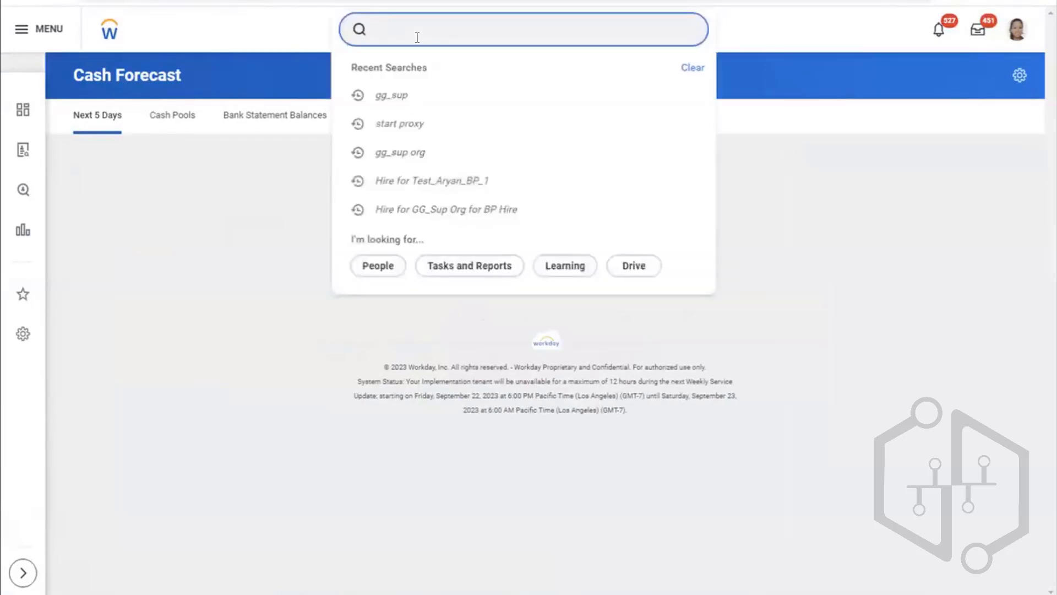
text(cre)
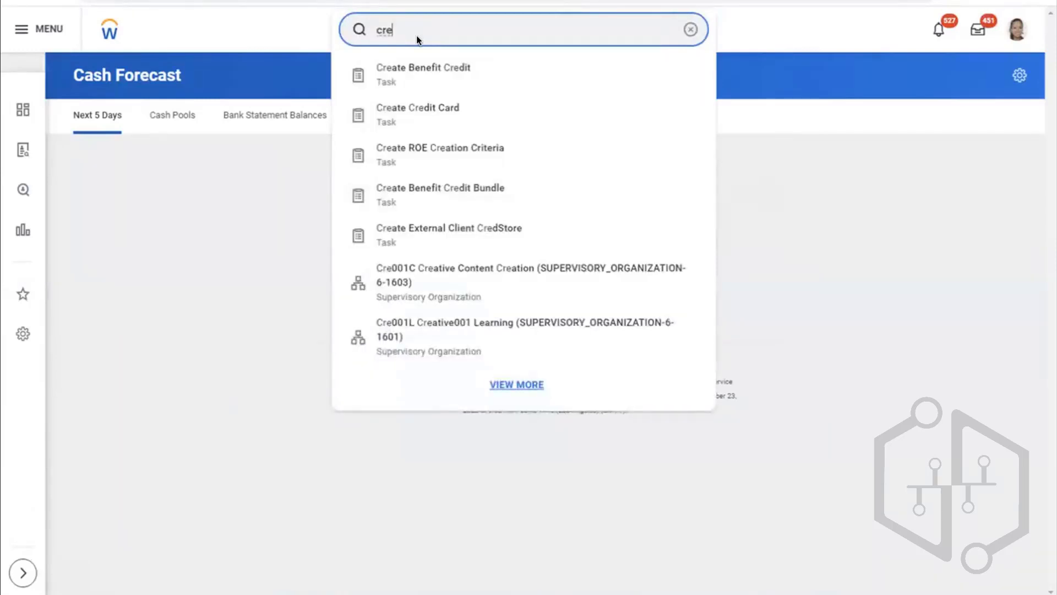
text( EIB)
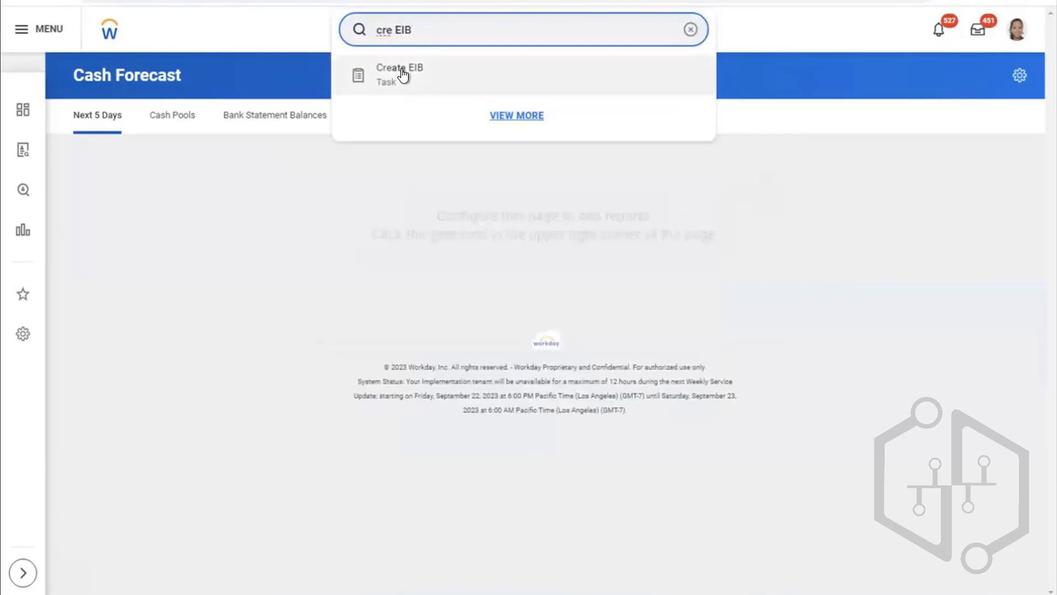
click(402, 71)
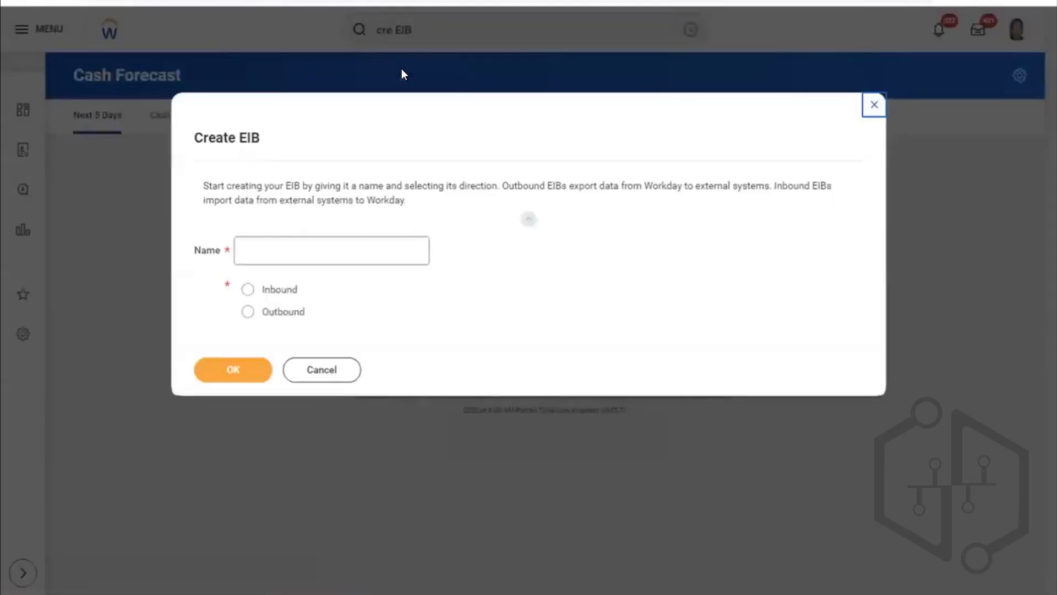
Create an inbound EIB named WD1_EIB_IN
click(248, 291)
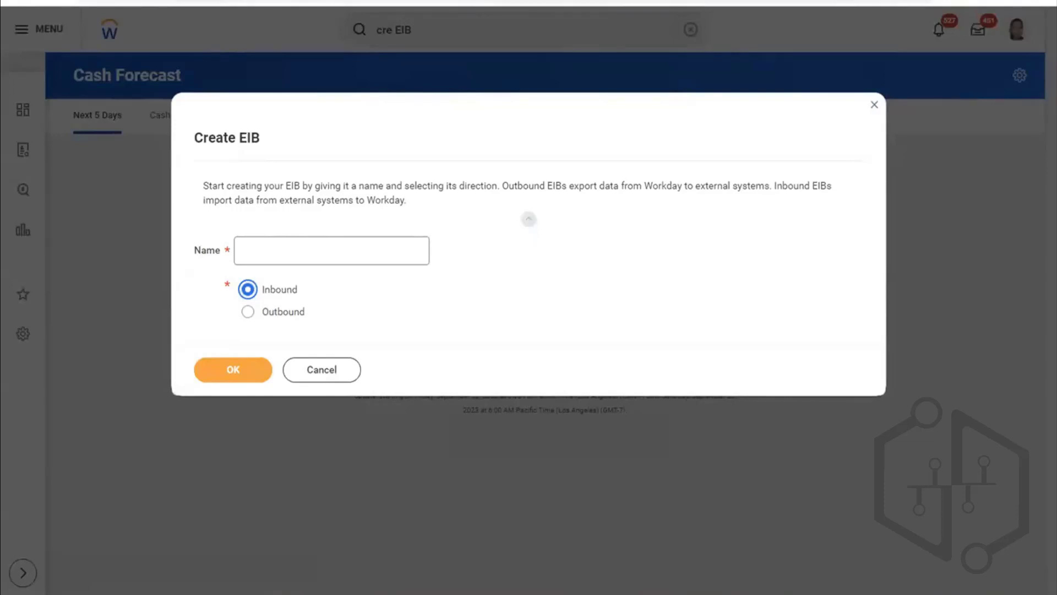
click(299, 242)
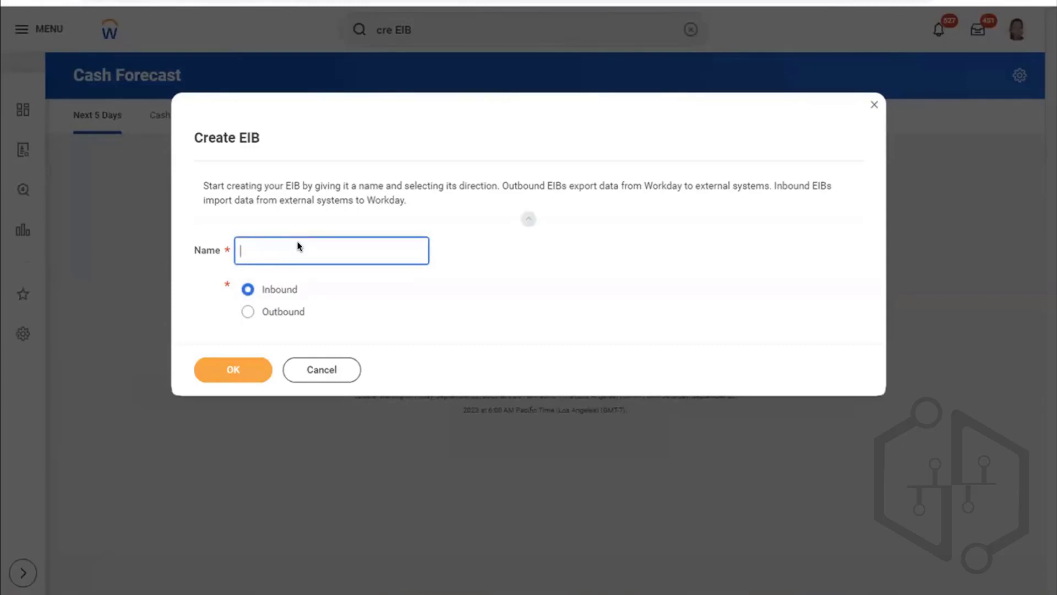
text(WD)
text(1_)
text(EIB)
key(BackSpace)
text(B_IN)
click(243, 372)
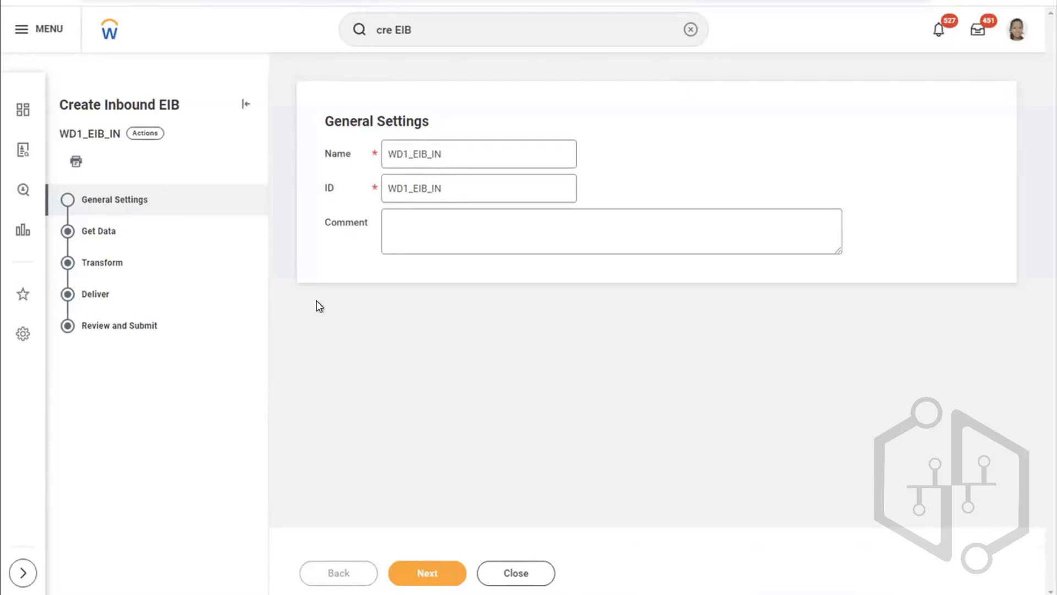
Proceed from General Settings to Get Data and choose Attach File at Launch as the retrieval method
click(437, 573)
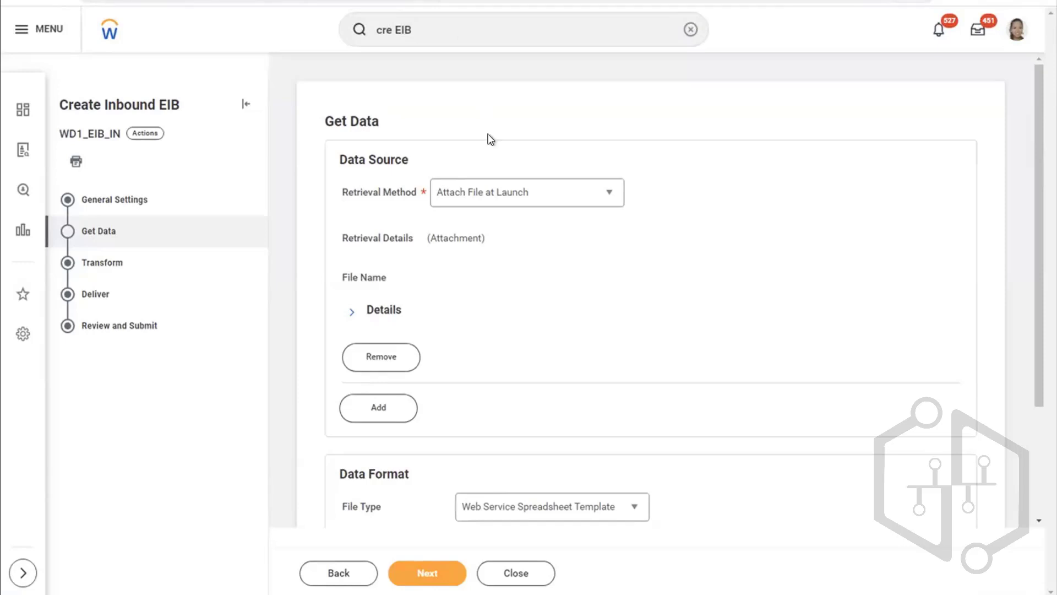
click(504, 190)
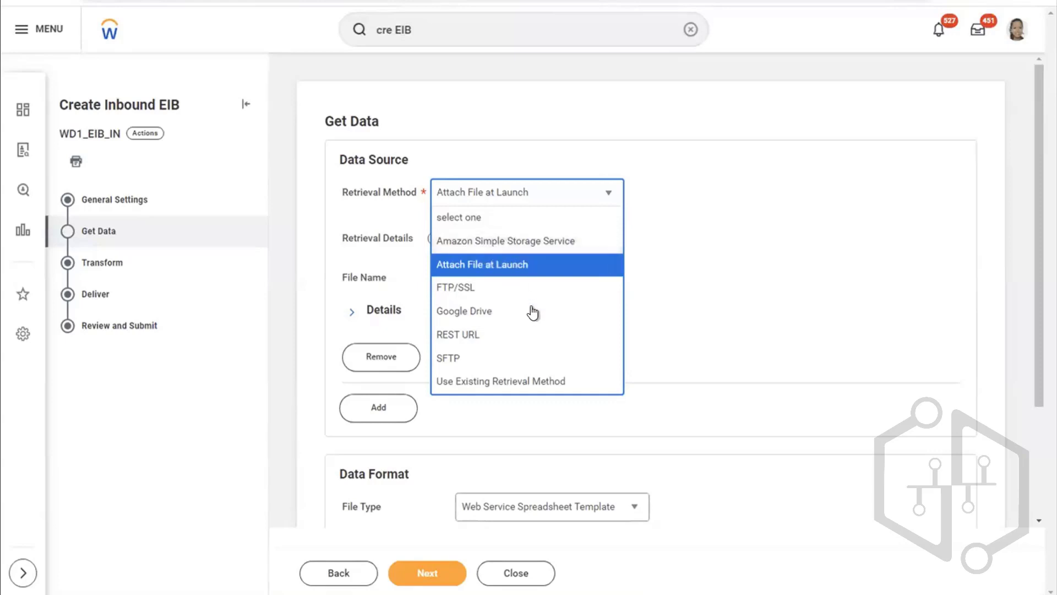
click(518, 266)
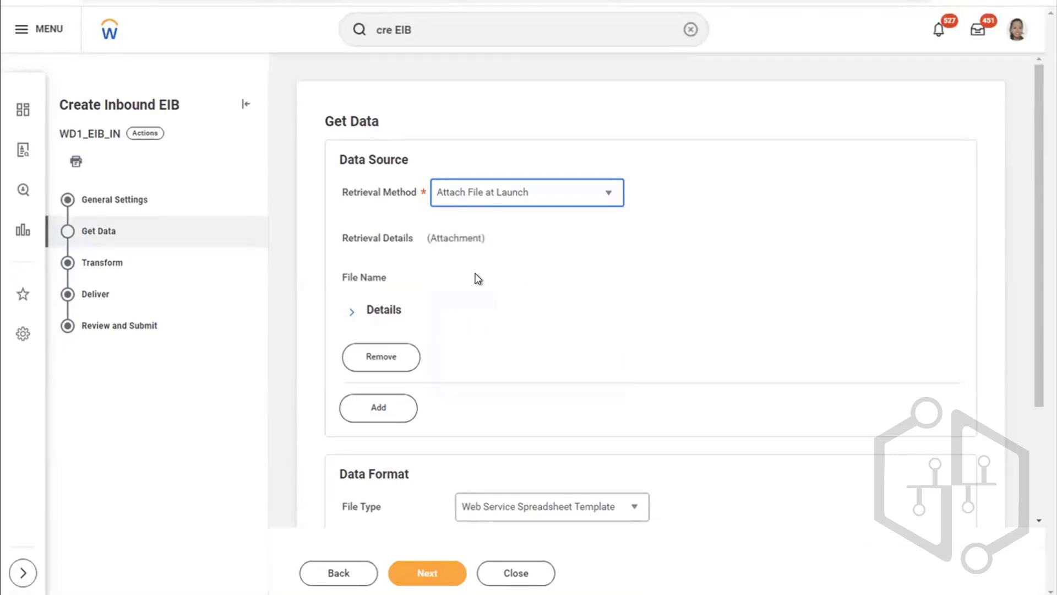
Search the web service operations in the Data Format section for "resou", then clear the search
scroll(478, 279, down, 5)
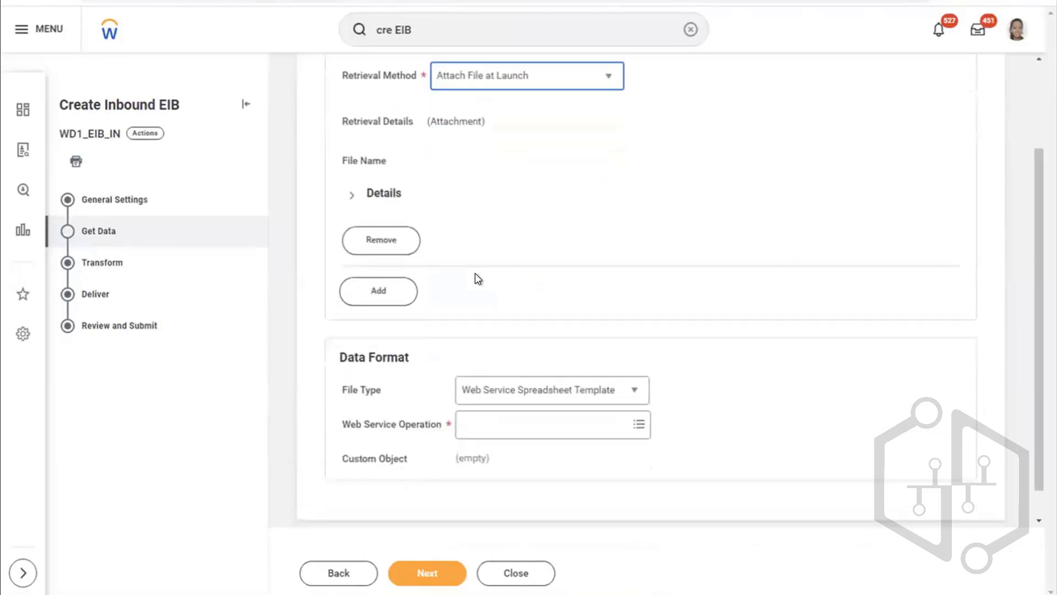
scroll(478, 278, up, 1)
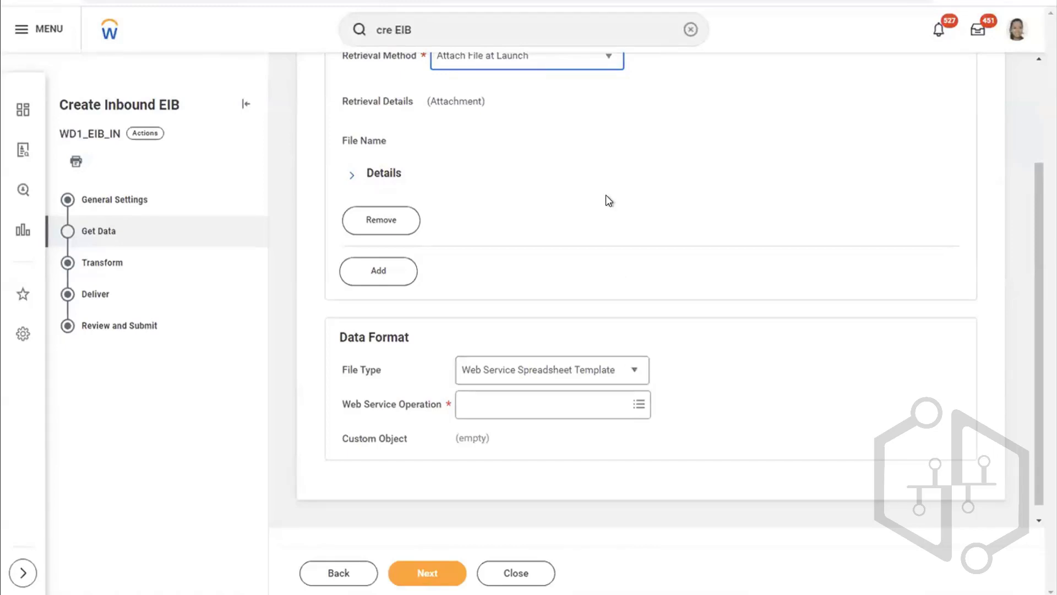
scroll(605, 194, up, 2)
scroll(605, 196, down, 2)
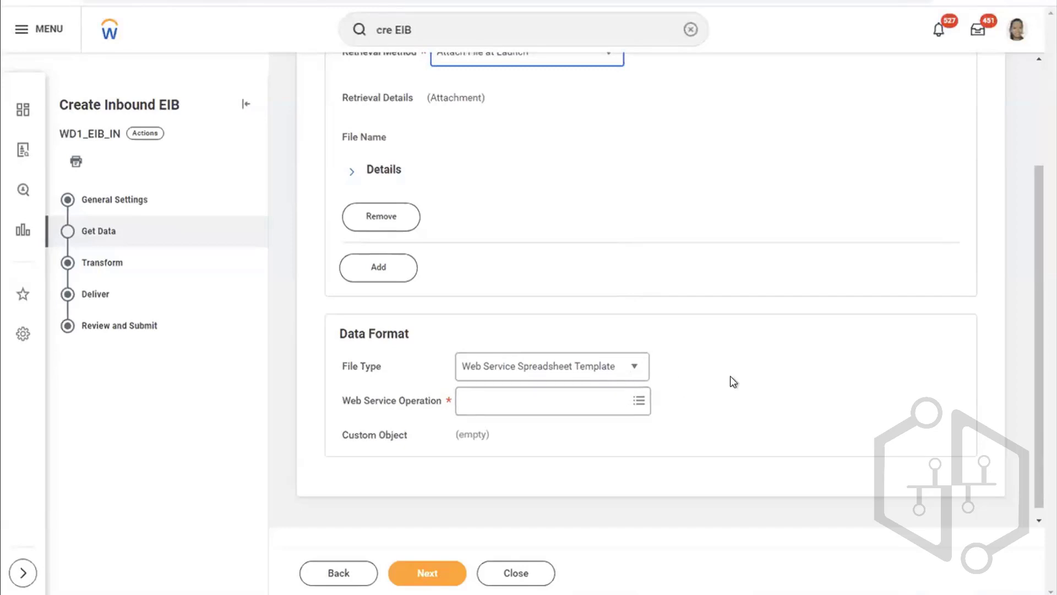
click(639, 400)
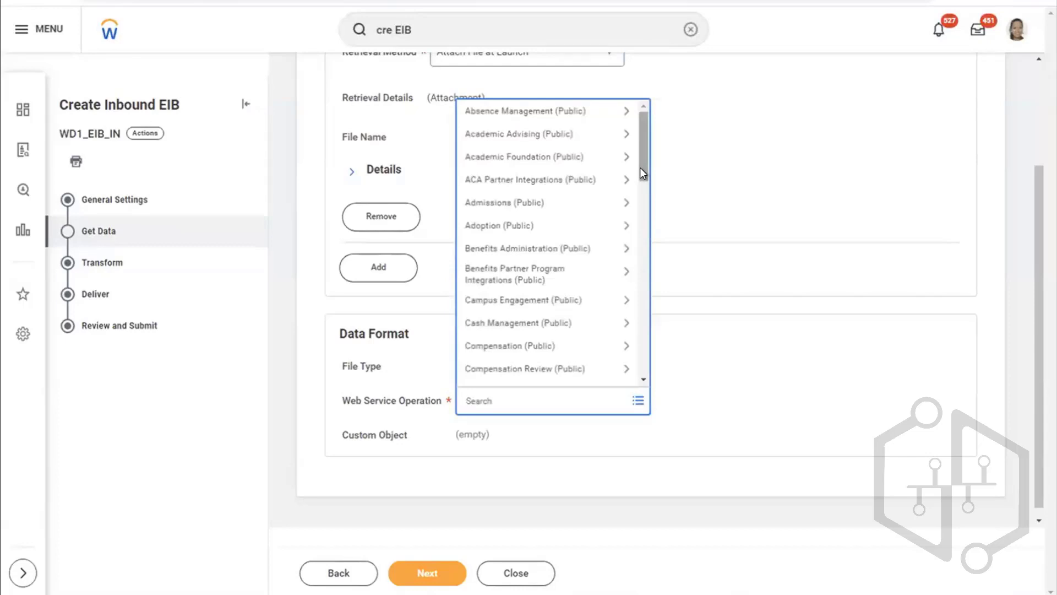
text(resou)
key(Return)
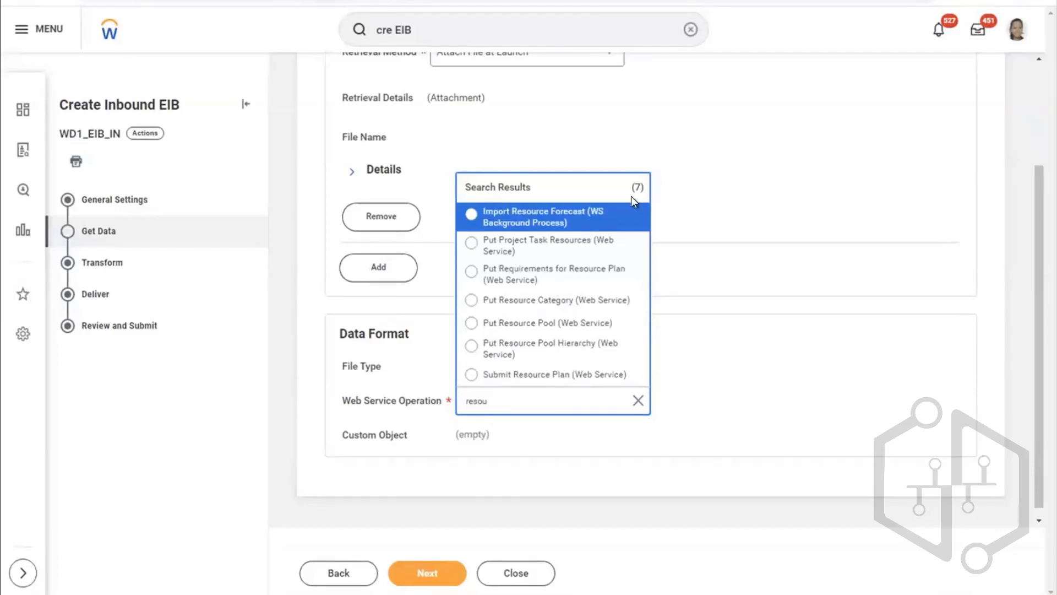
double_click(508, 393)
key(BackSpace)
Search the web service operations for "financial"
click(638, 400)
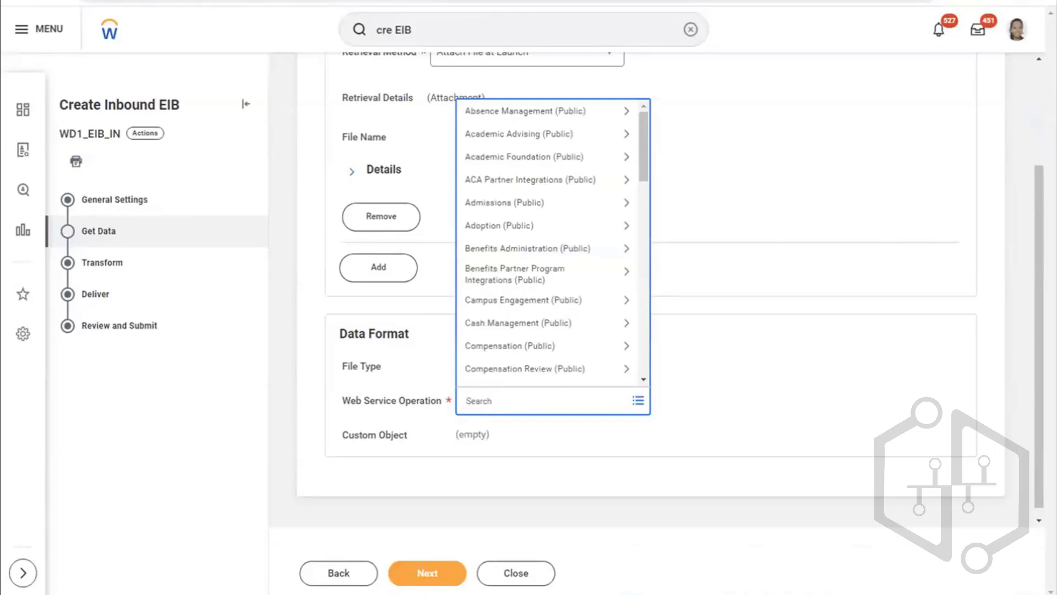
text(financial)
key(Return)
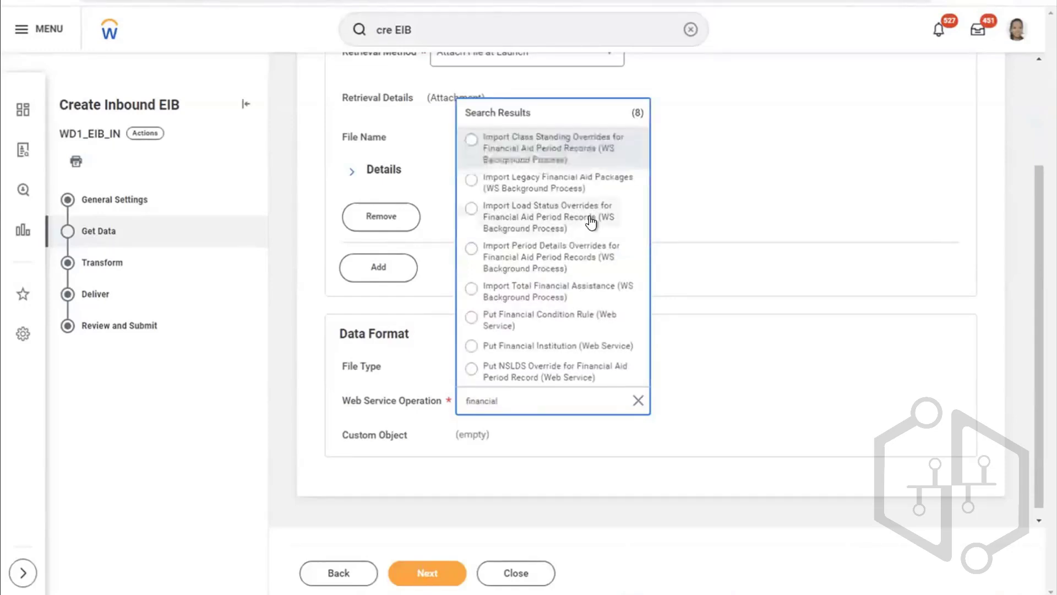
Clear the search and browse the full list of public web service categories from Absence Management to Workday Extensibility
click(636, 400)
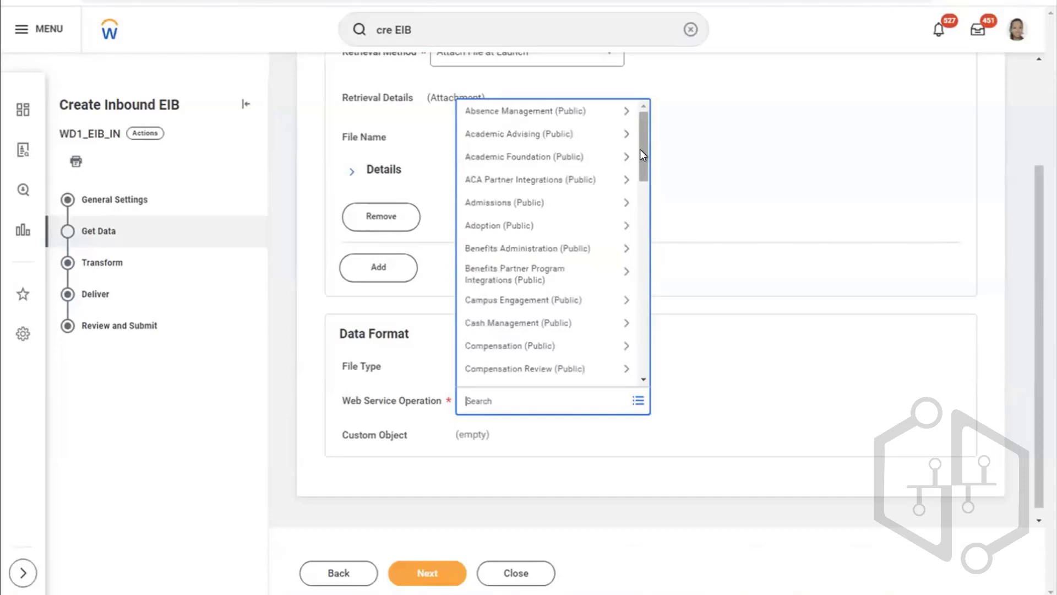
drag(639, 149, 636, 218)
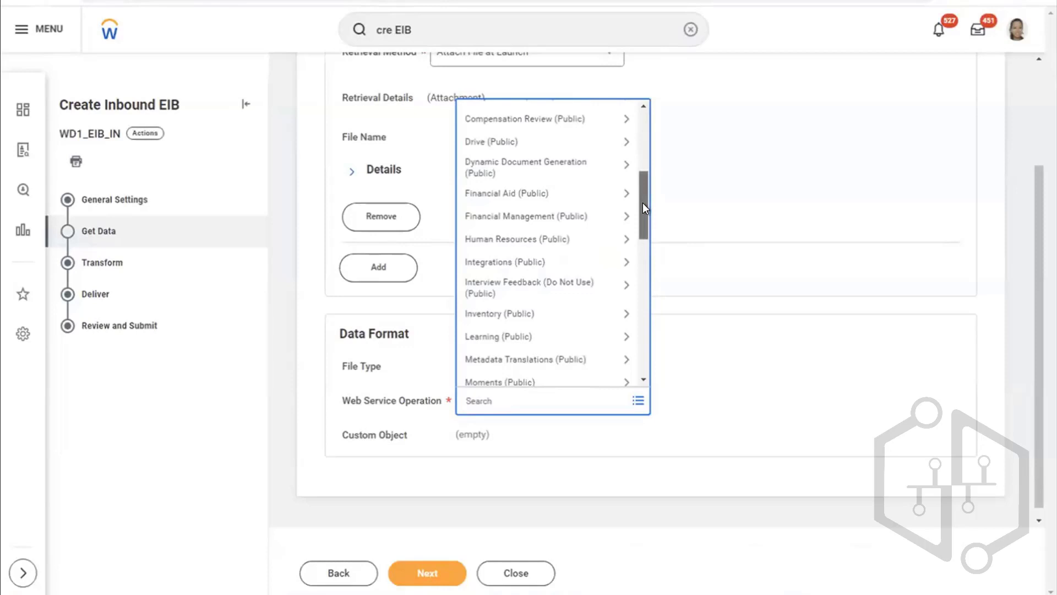
drag(643, 202, 642, 298)
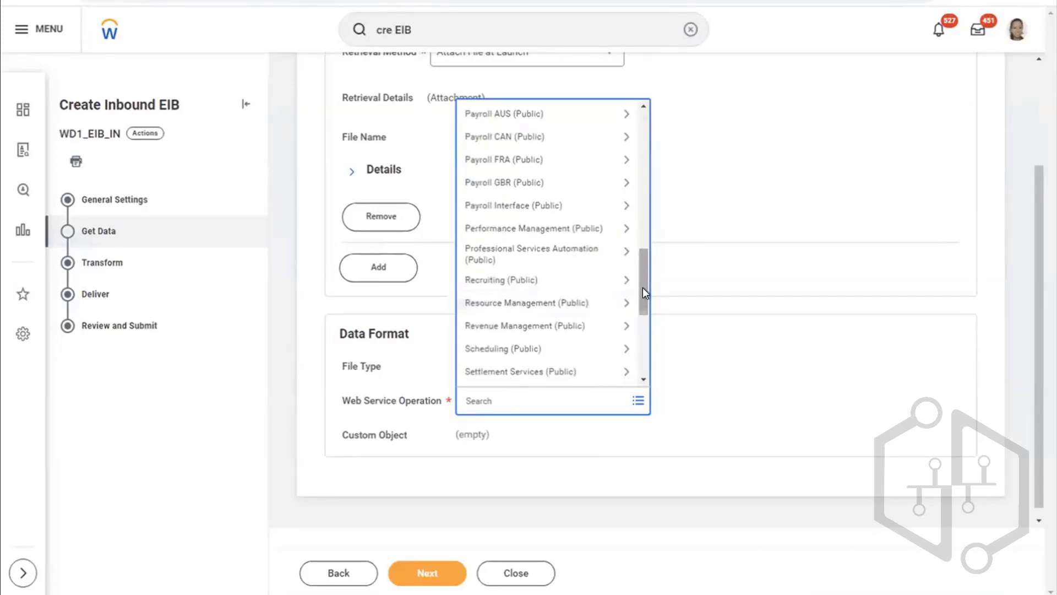
drag(642, 285, 642, 302)
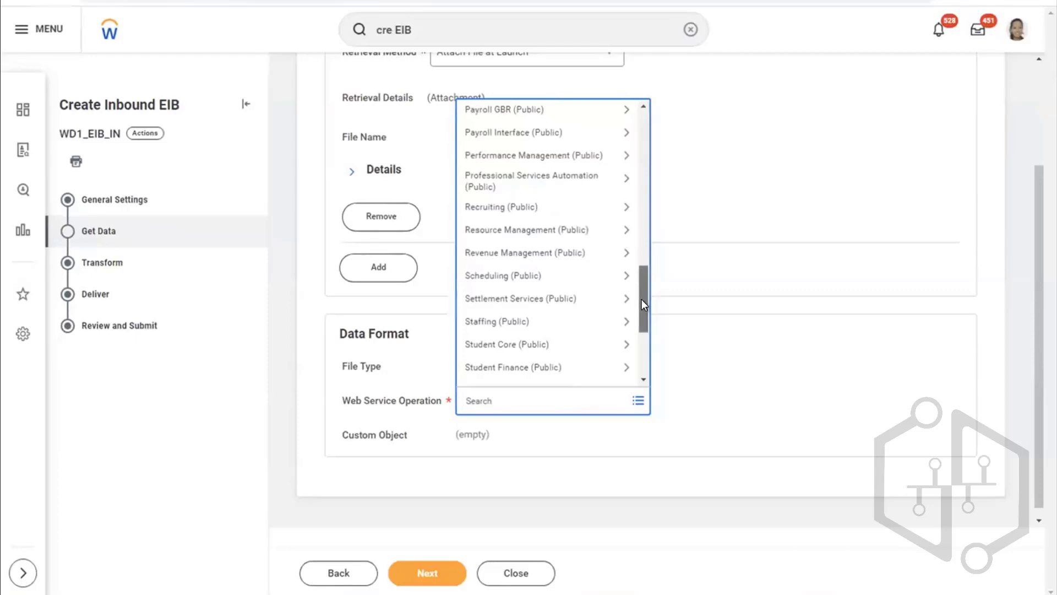
drag(642, 299, 642, 348)
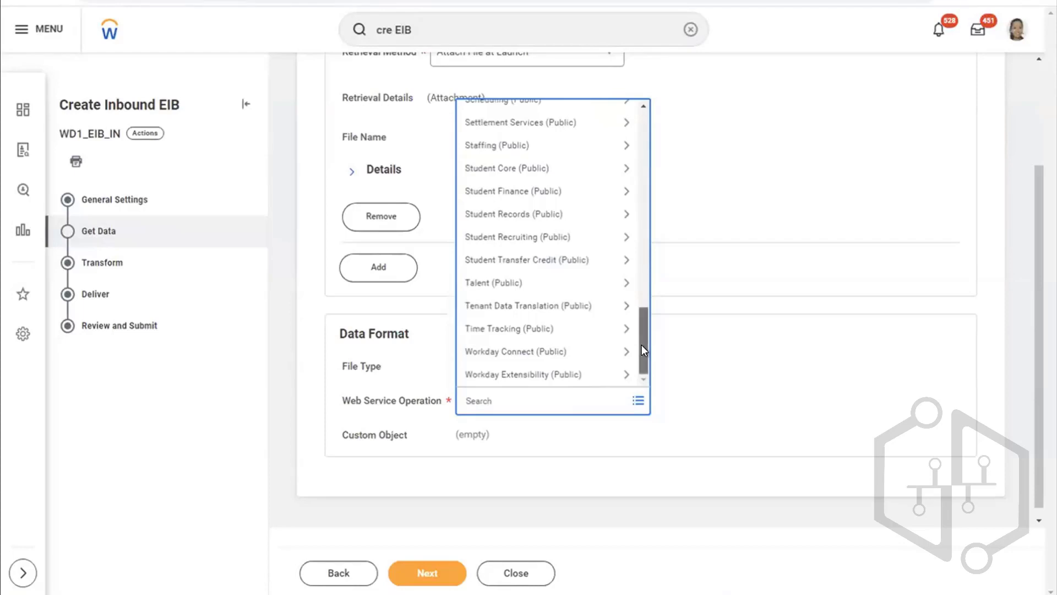
drag(642, 345, 640, 151)
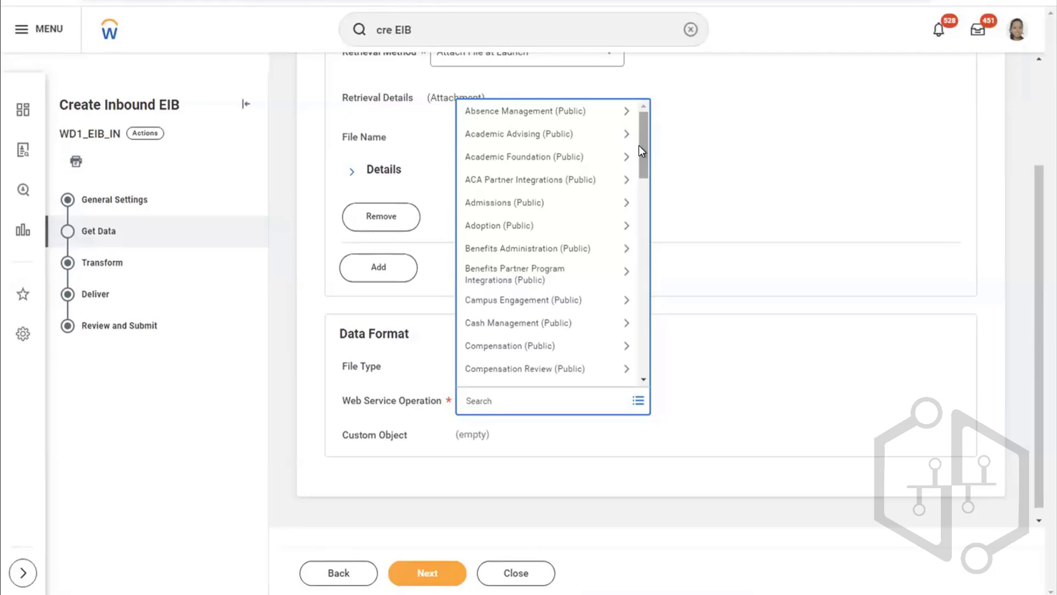
Calculate 50000/60 in Spotlight, then clear the search and return to the Get Data page
key(super+space)
text(5)
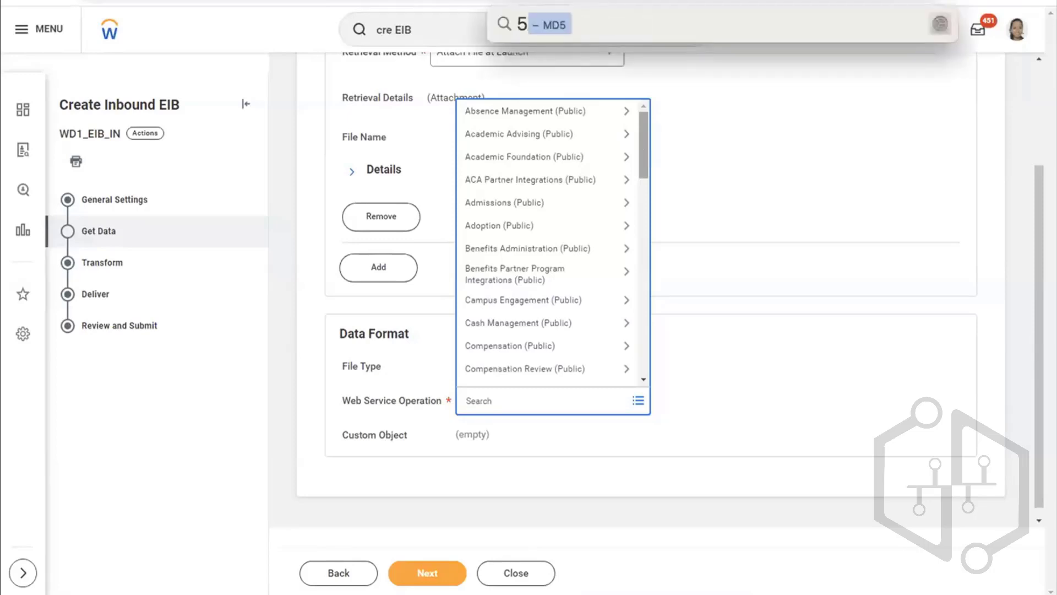
text(0000/60)
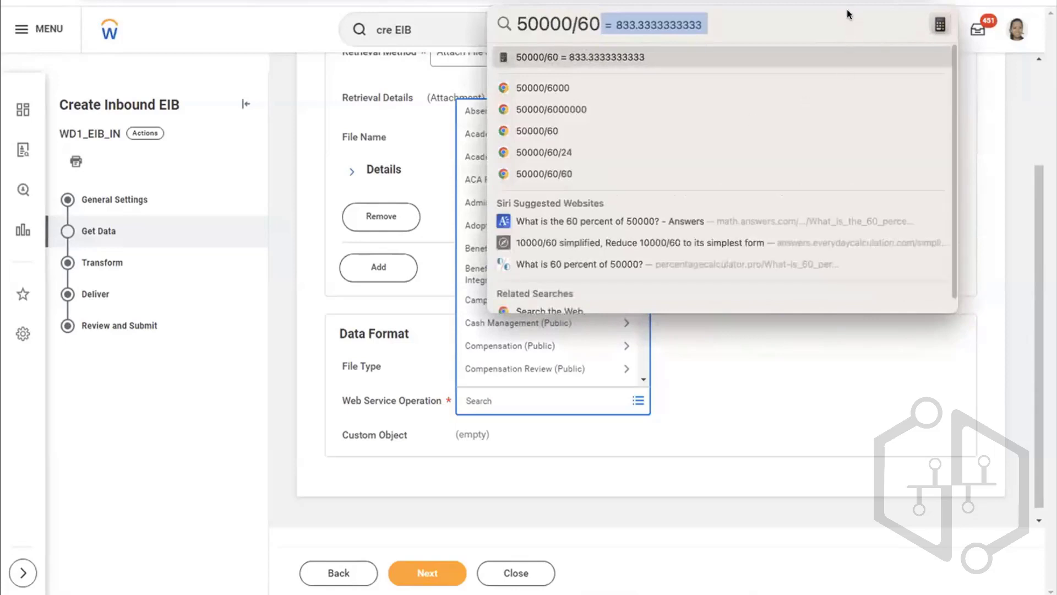
key(super+a)
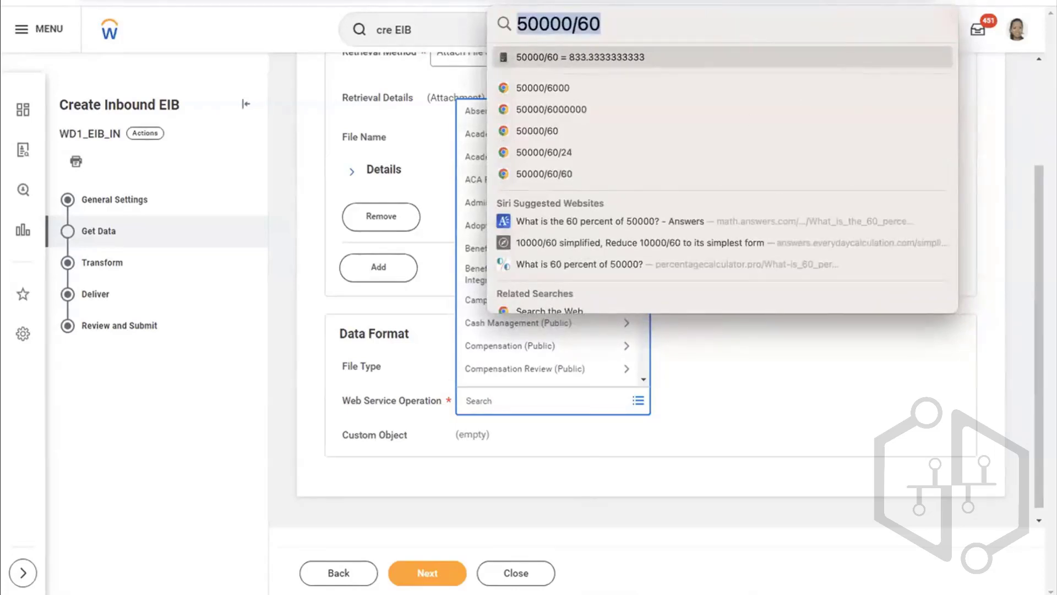
key(super)
drag(823, 12, 853, 92)
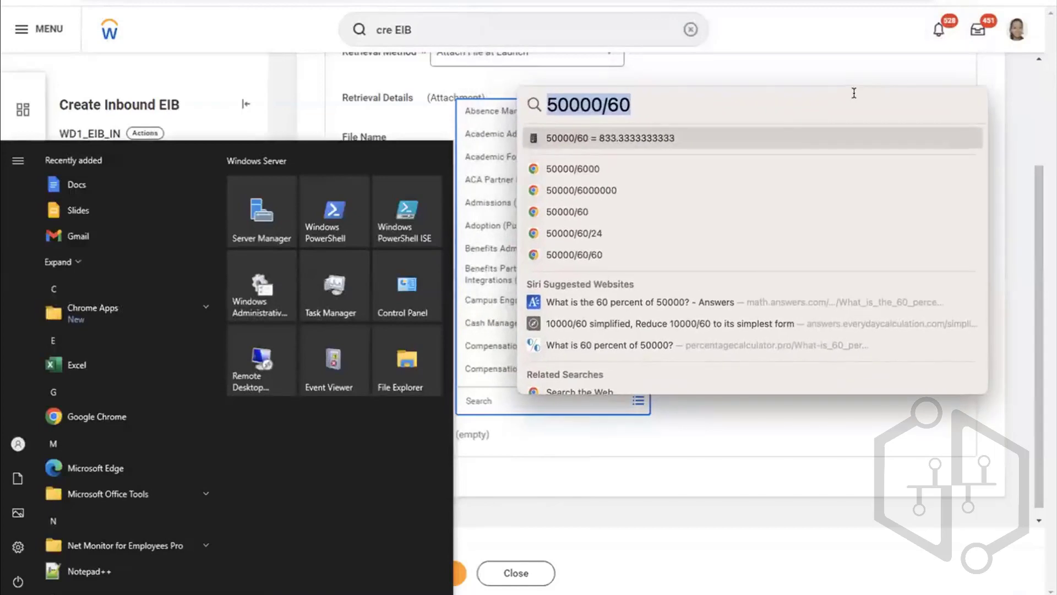
key(BackSpace)
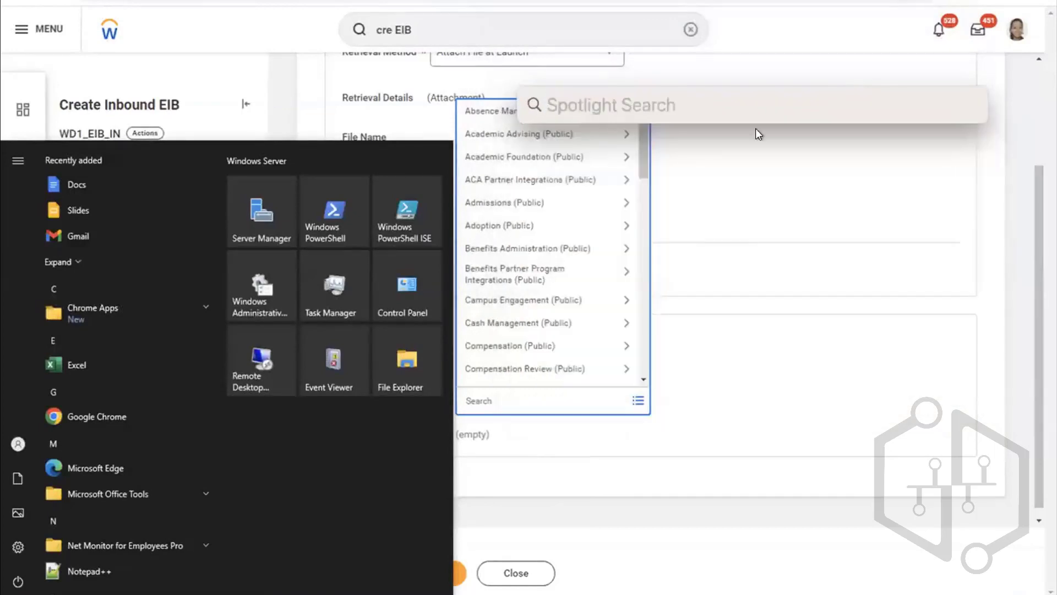
click(770, 223)
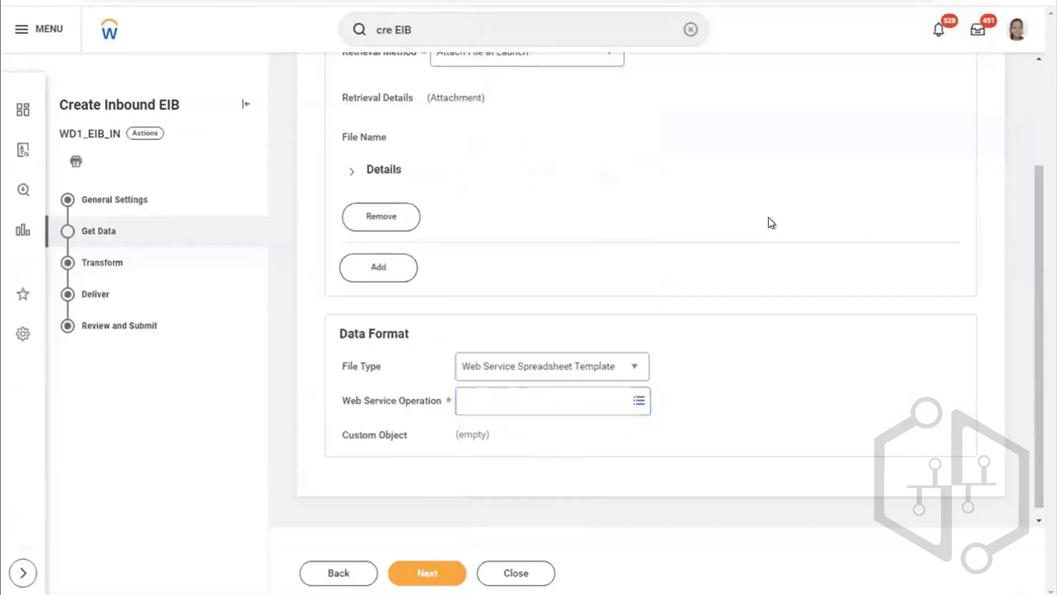
Search the web service operations for "put location", select Put Location (Web Service), and continue to the Transform page
click(637, 401)
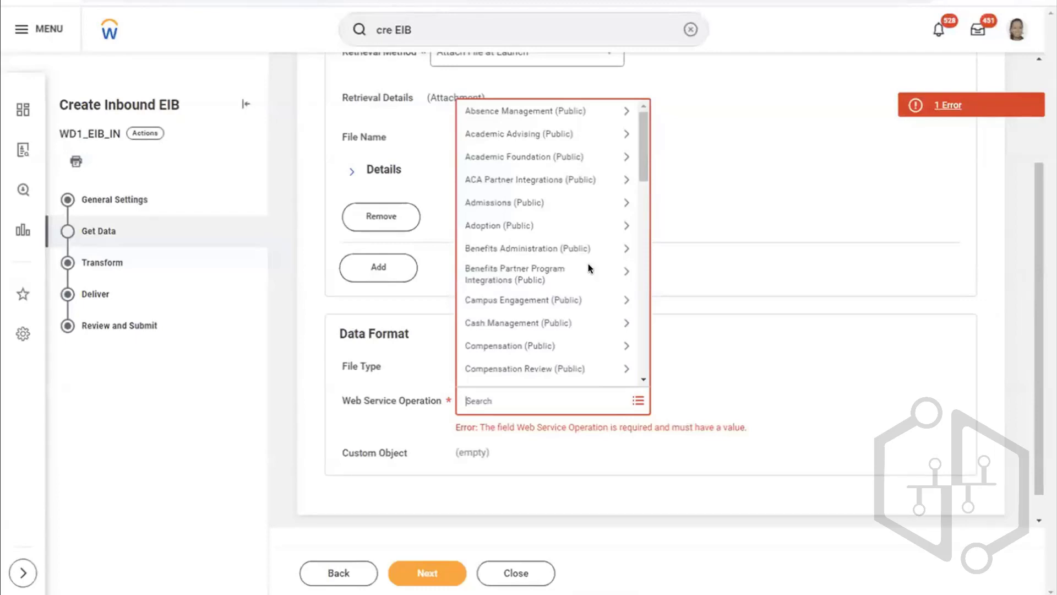
text(put location)
key(Return)
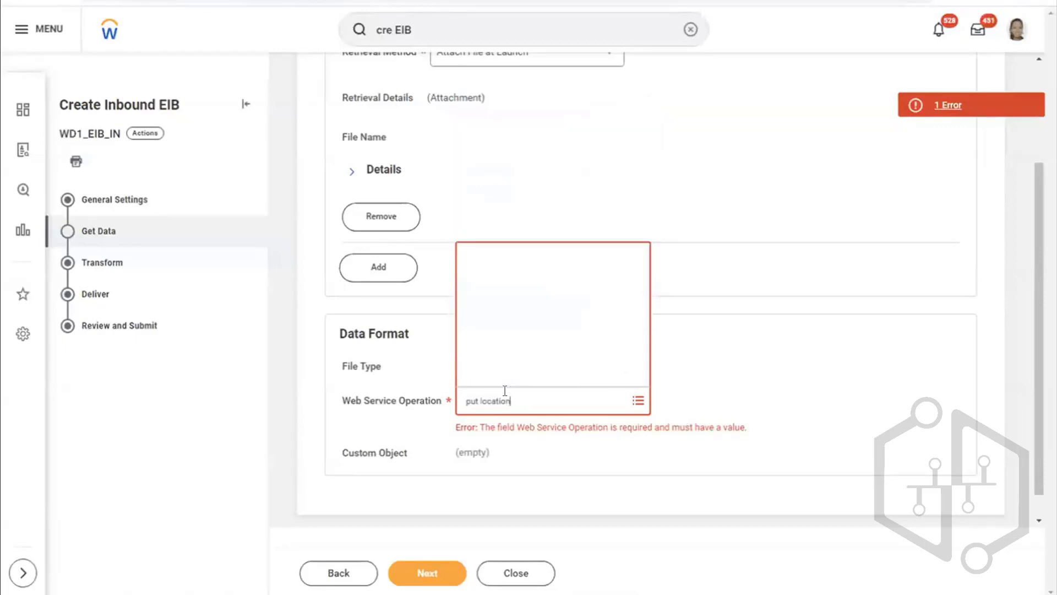
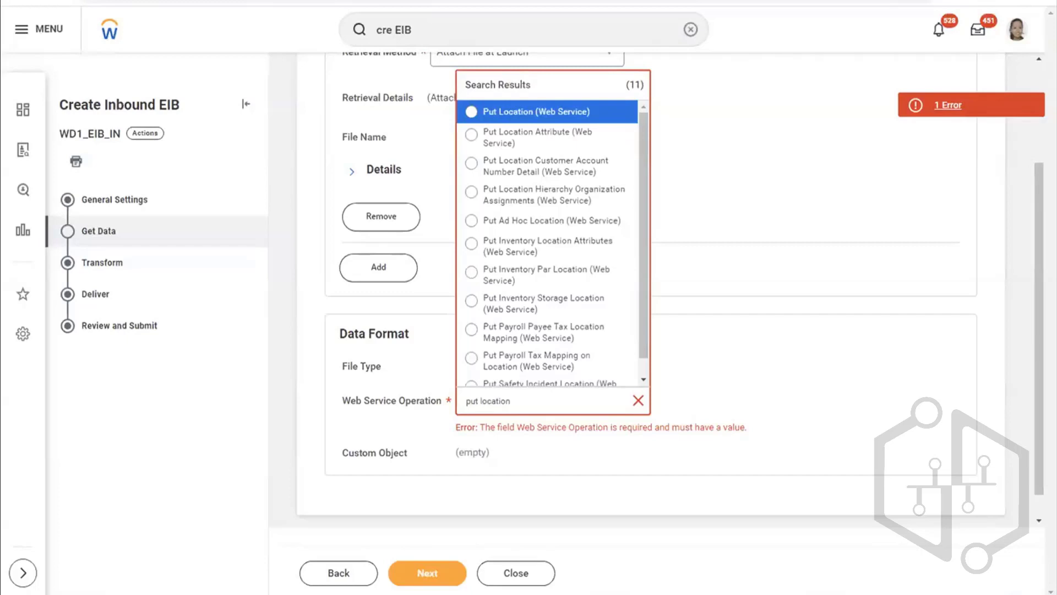
drag(642, 152, 646, 194)
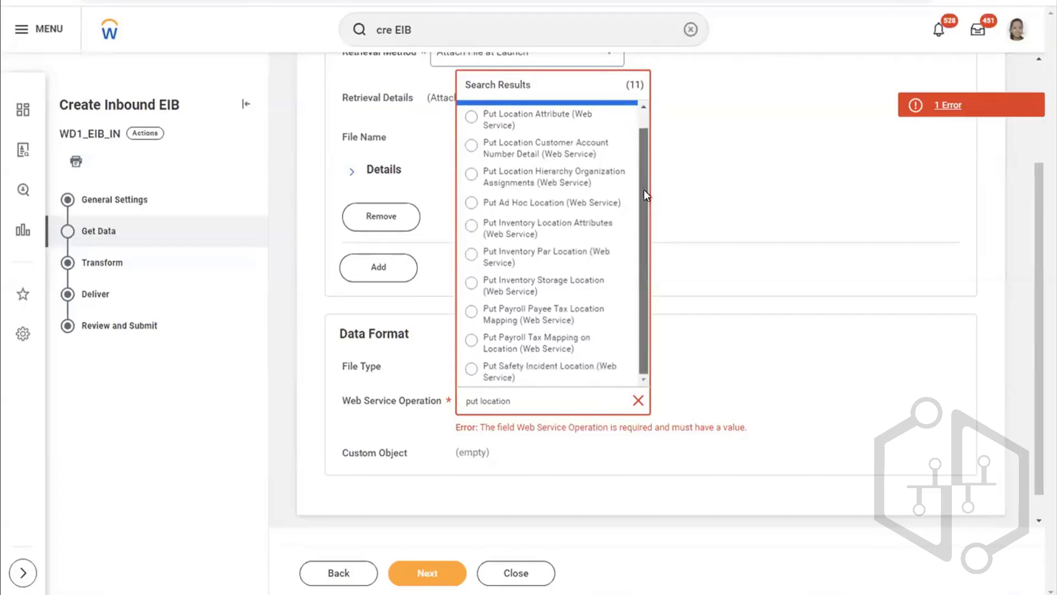
scroll(633, 125, up, 1)
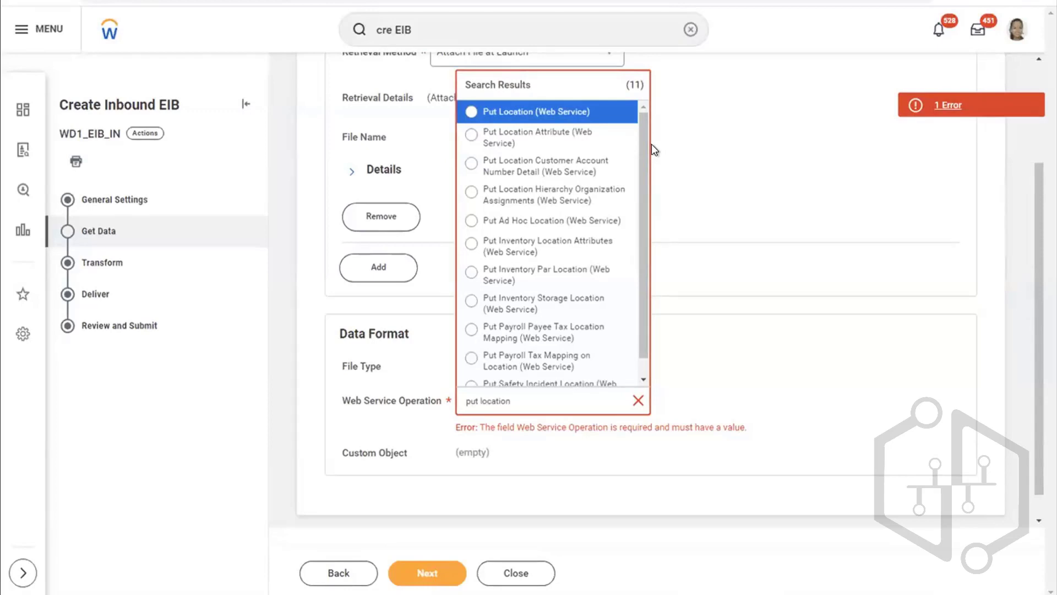
click(472, 112)
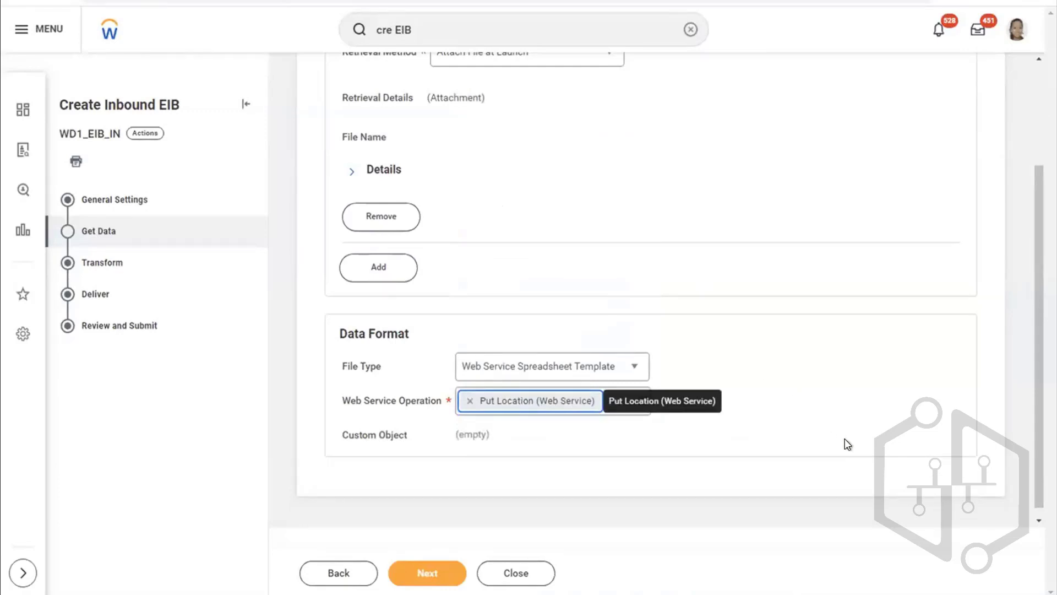
click(438, 576)
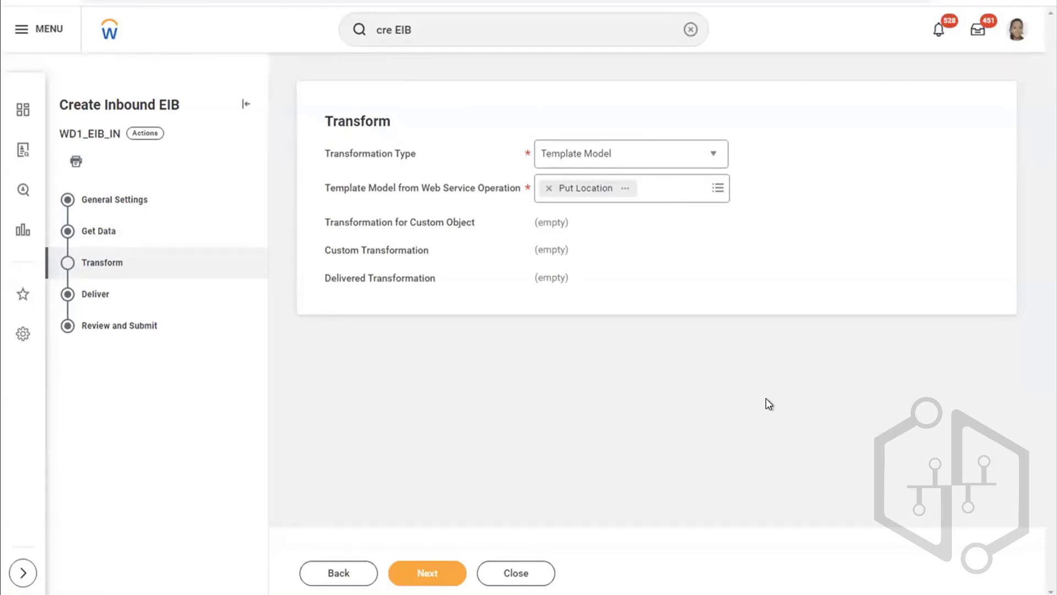
Keep Template Model as the transformation type and accept the Transform and Deliver settings to reach Review and Submit
click(714, 159)
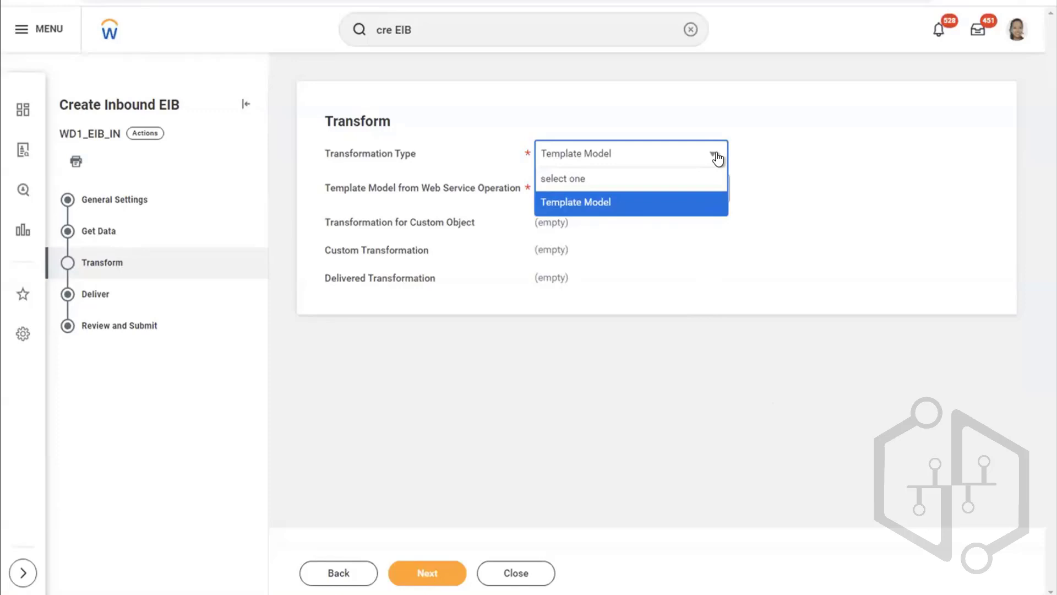
click(763, 150)
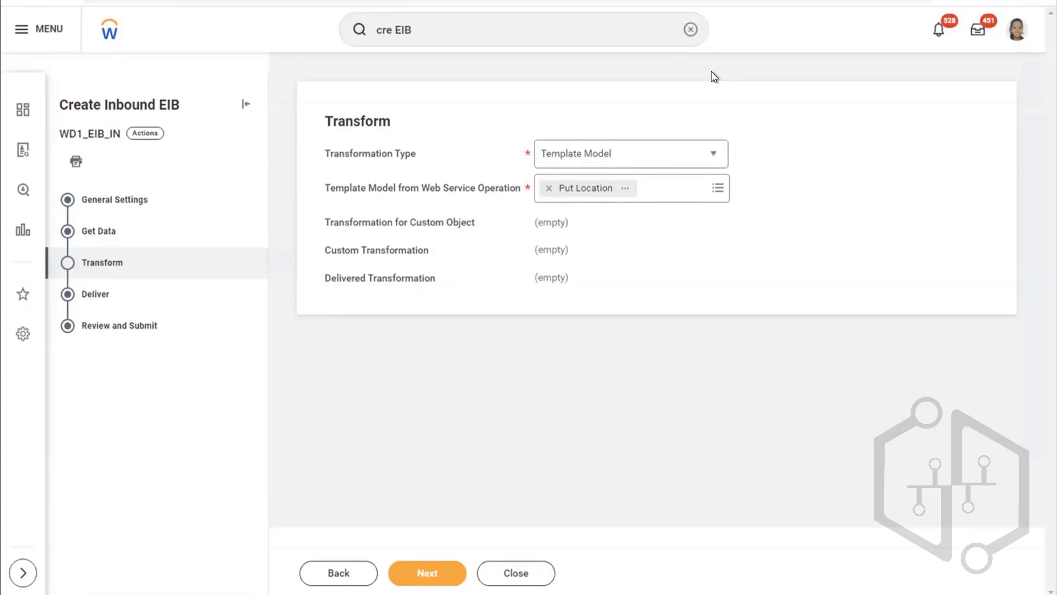
click(432, 575)
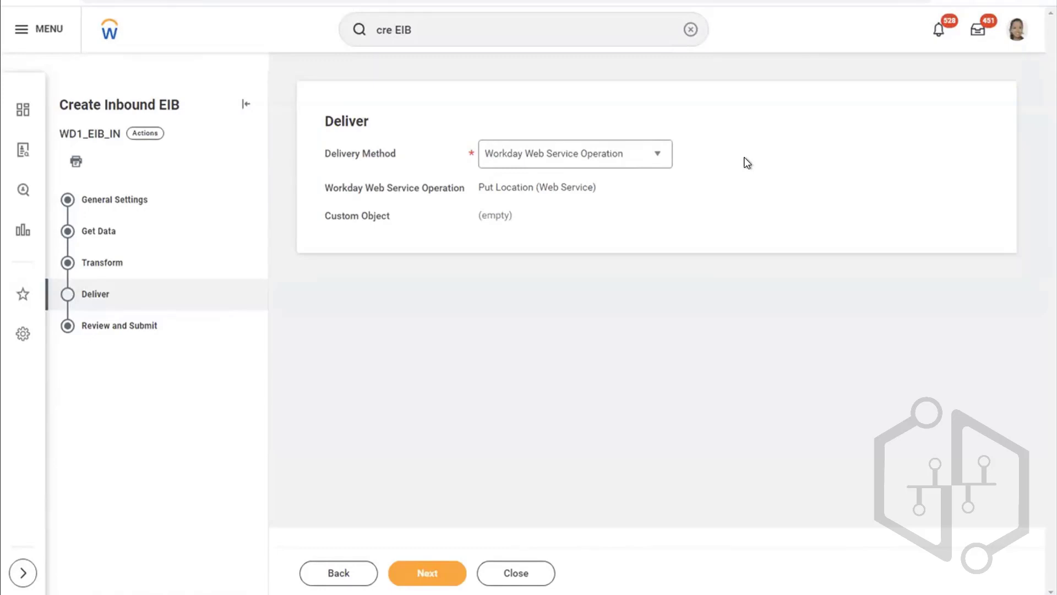
click(423, 573)
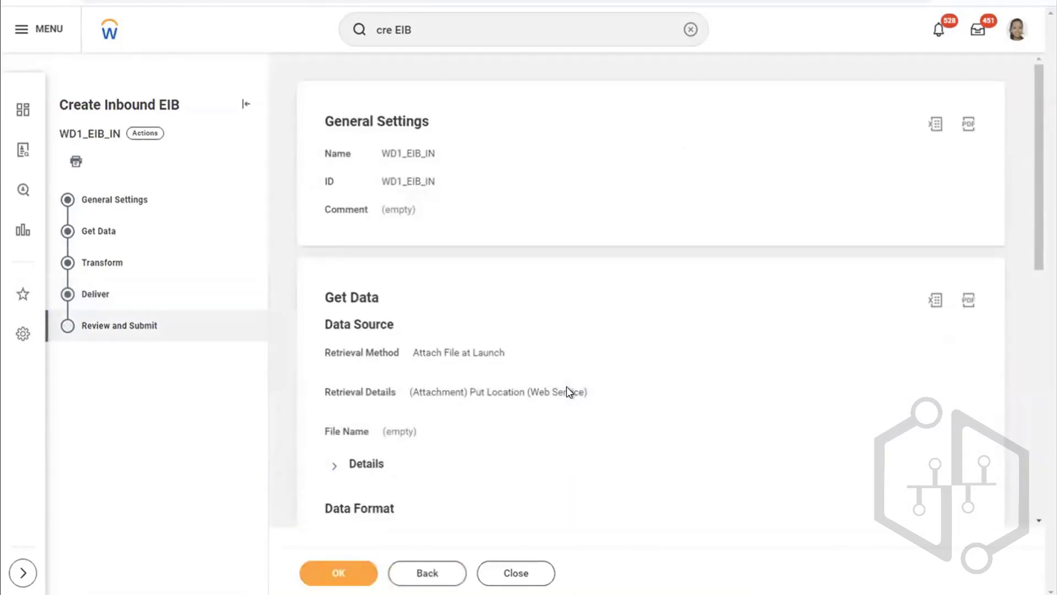
Review the General Settings, Get Data, Transform and Deliver summary, and submit the inbound EIB WD1_EIB_IN
scroll(569, 392, down, 3)
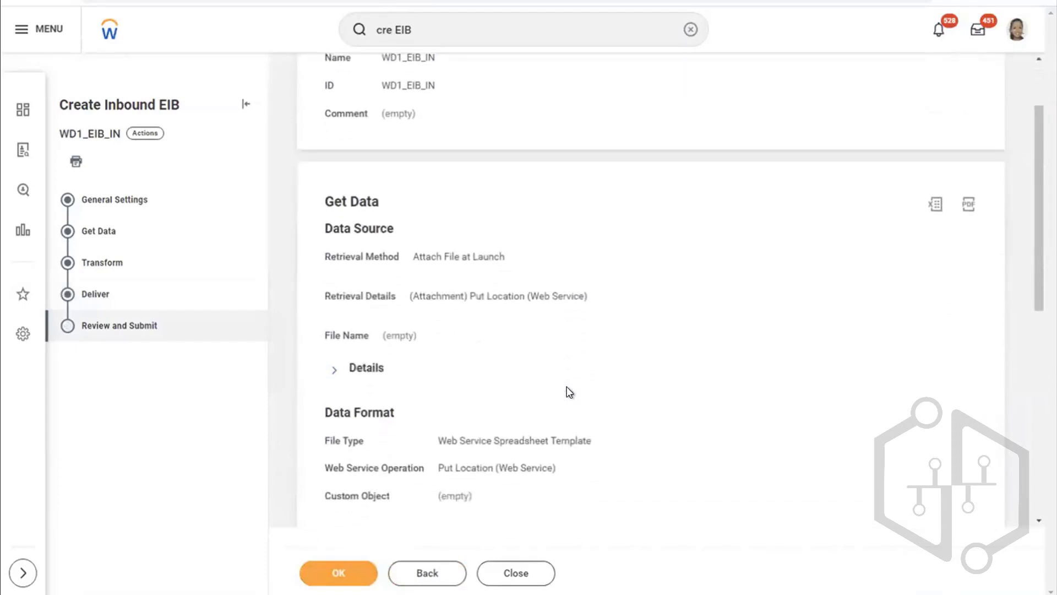
scroll(570, 391, down, 1)
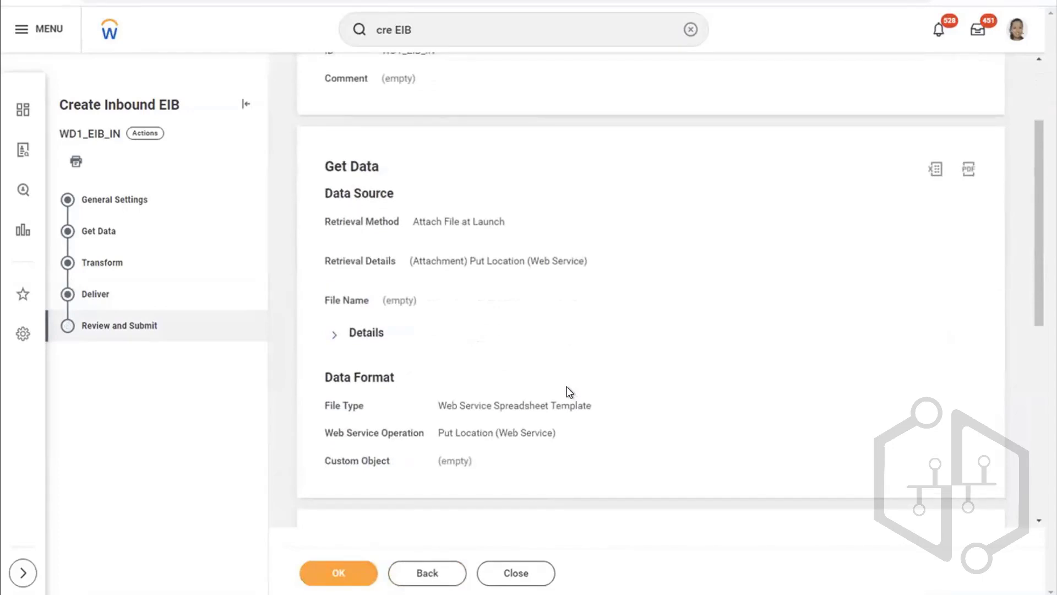
scroll(569, 392, down, 1)
scroll(569, 392, down, 3)
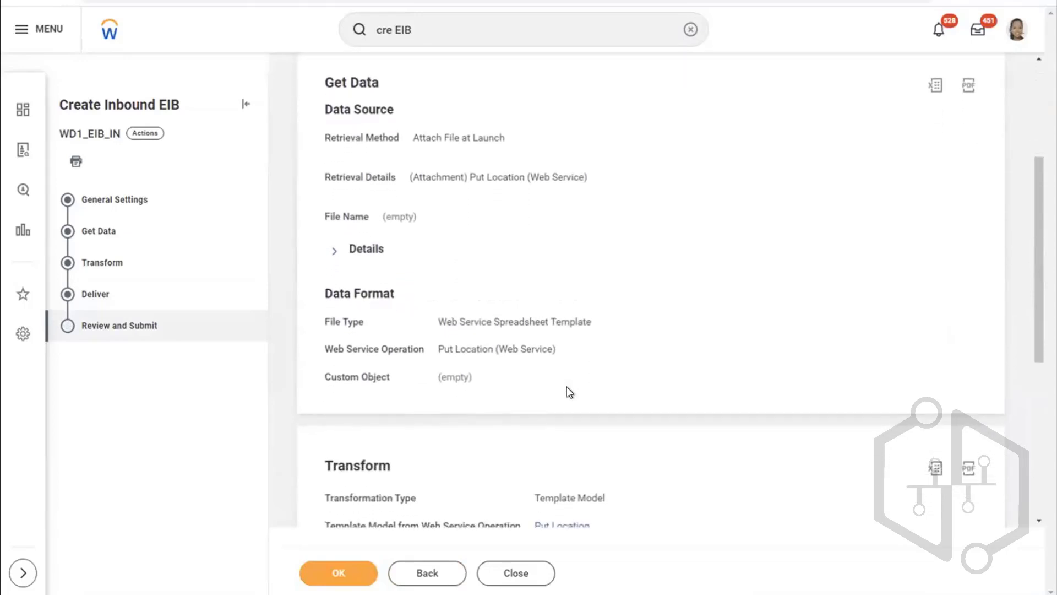
scroll(569, 392, down, 1)
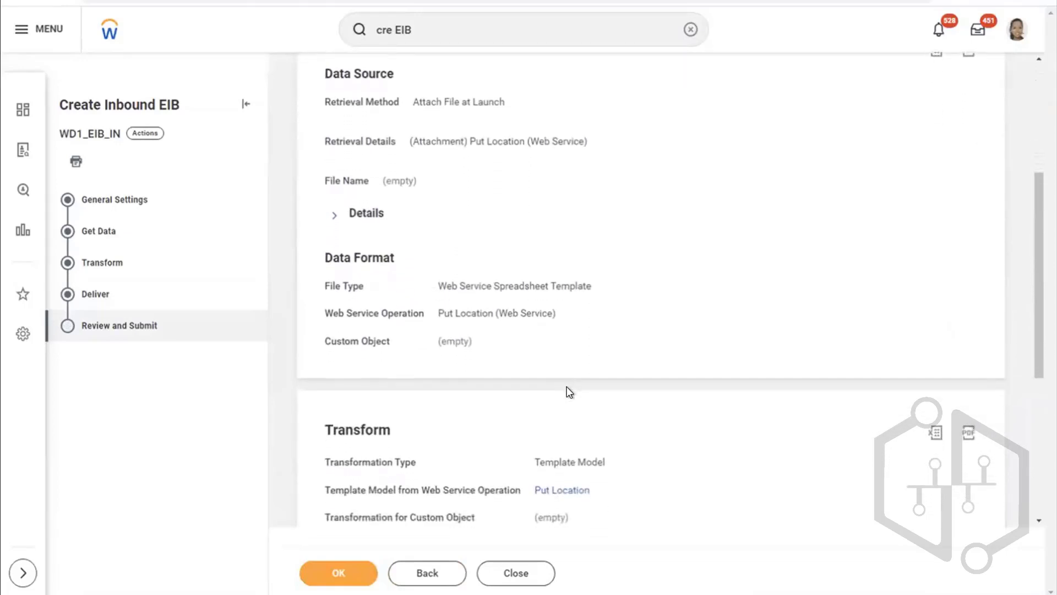
scroll(570, 392, down, 3)
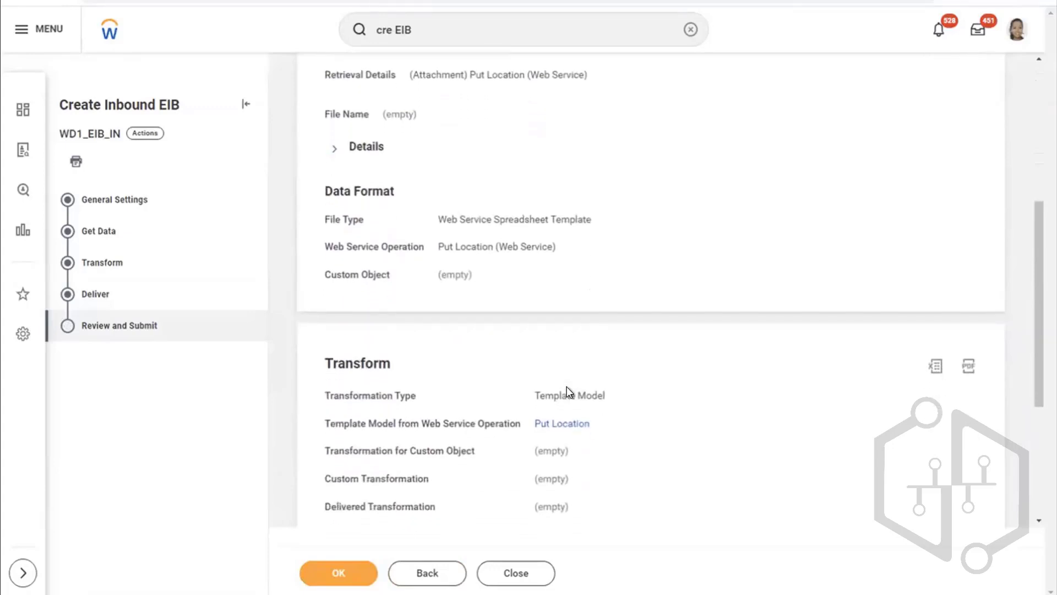
scroll(589, 465, down, 1)
scroll(589, 466, down, 2)
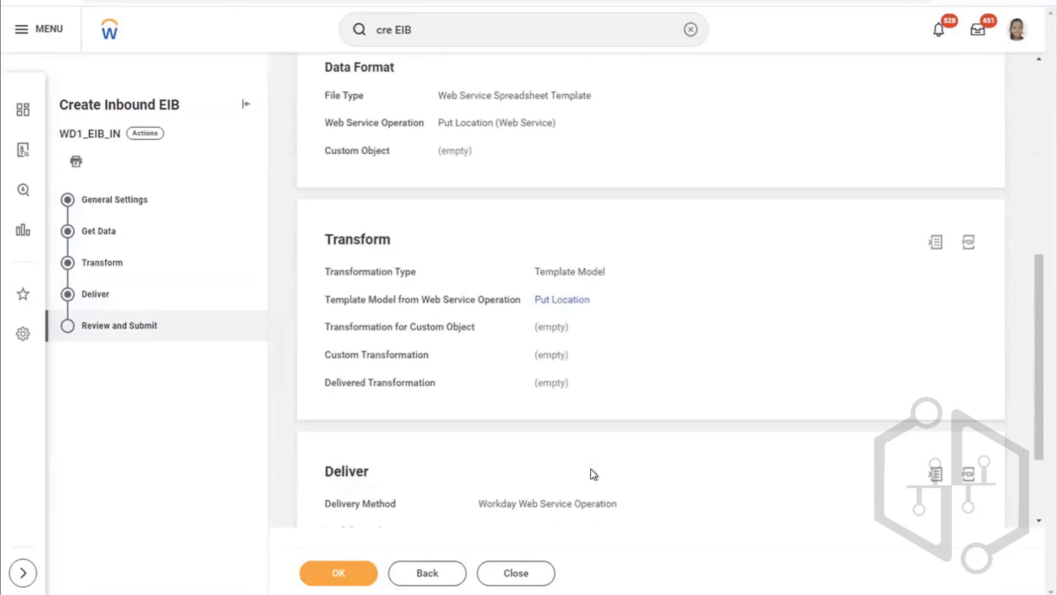
scroll(593, 475, down, 1)
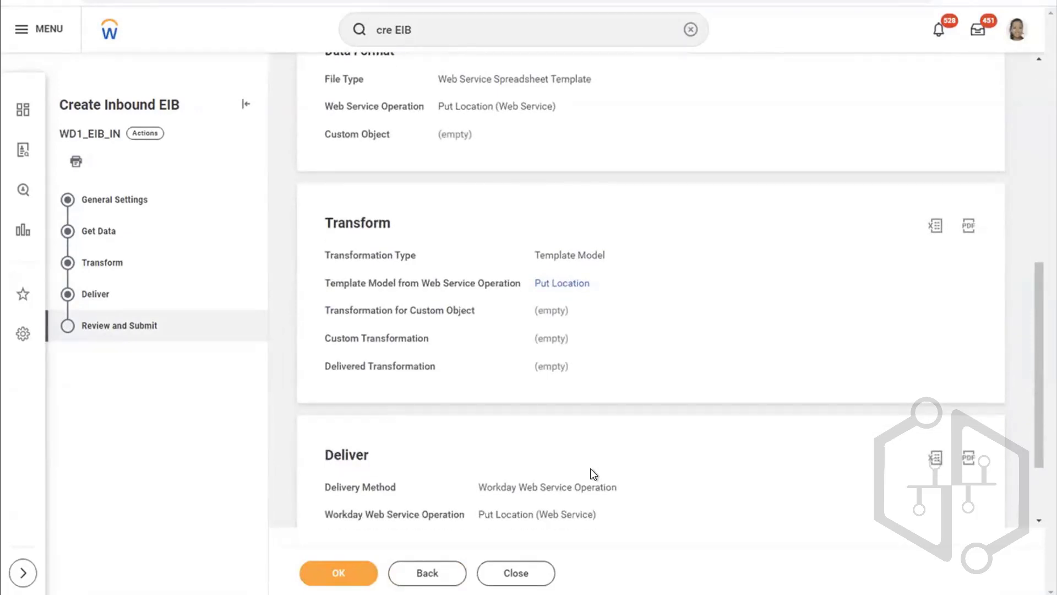
scroll(593, 474, up, 1)
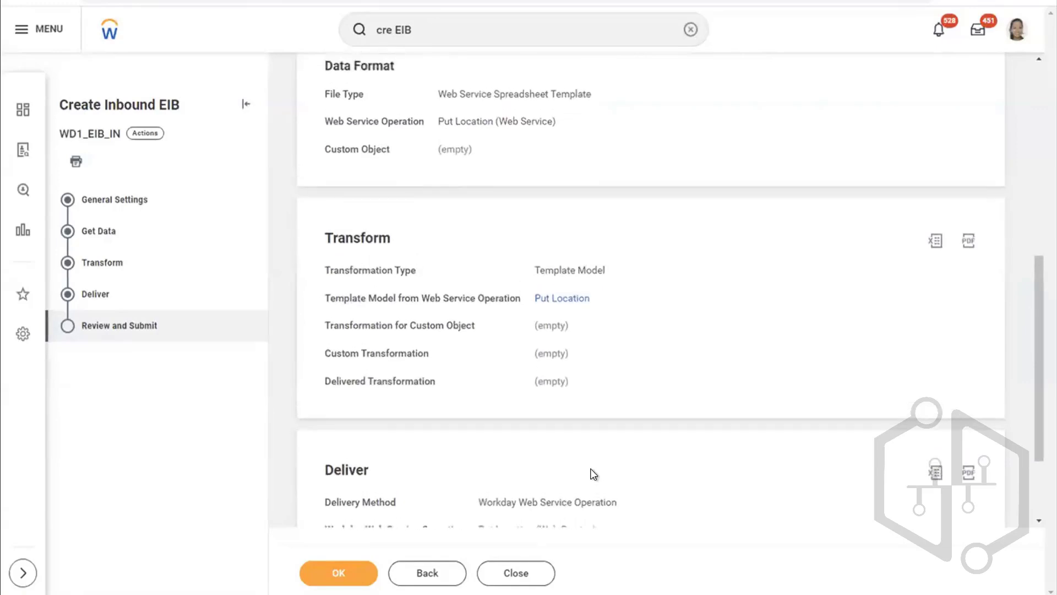
scroll(593, 475, down, 3)
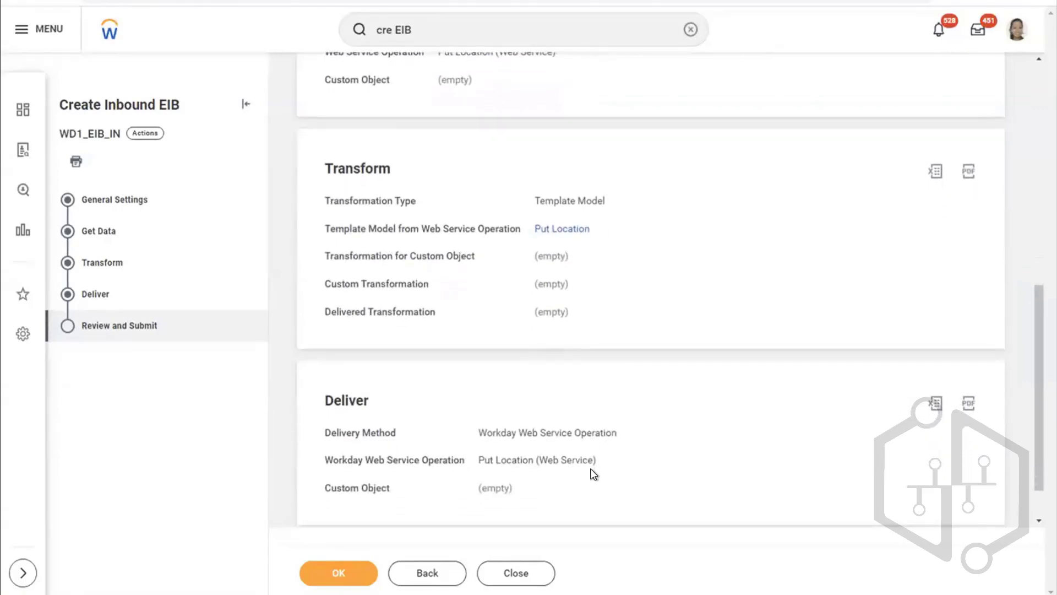
scroll(592, 472, down, 2)
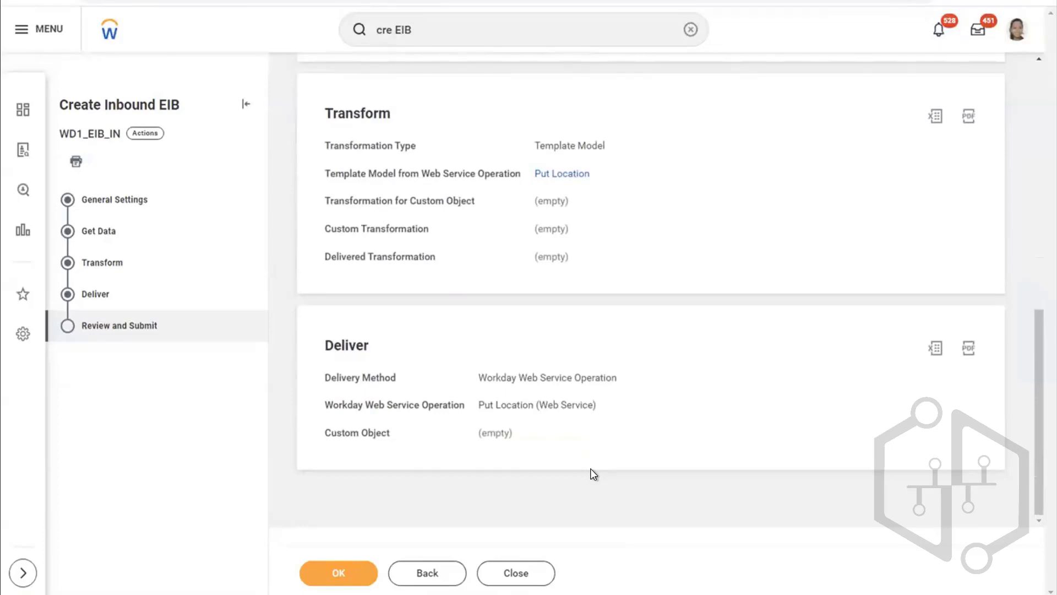
click(333, 574)
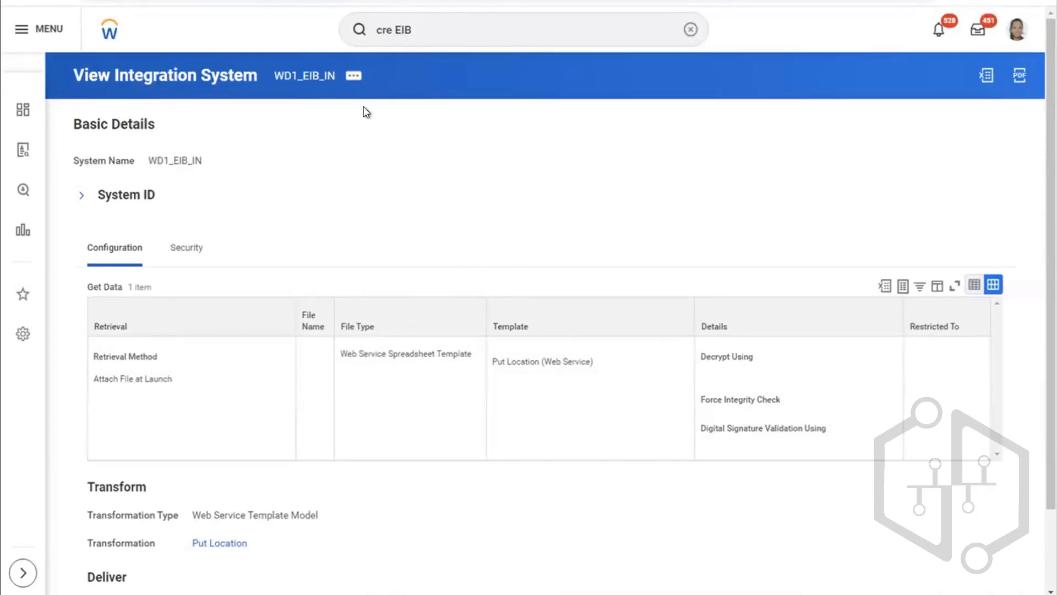
Open the Generate Spreadsheet Template action for the template model of the WD1_EIB_IN integration system
click(352, 78)
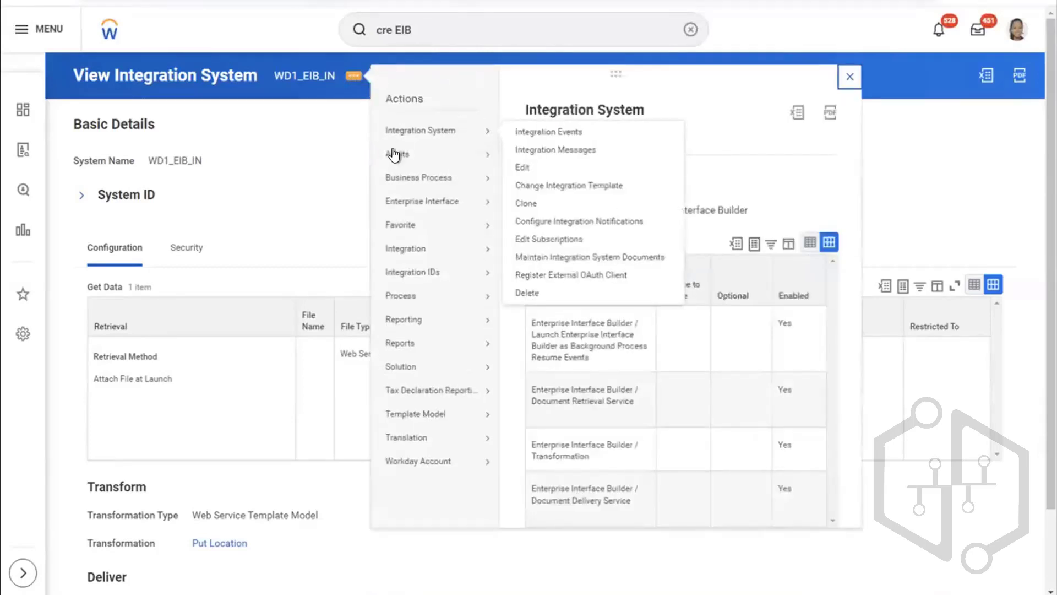
mouse_move(393, 154)
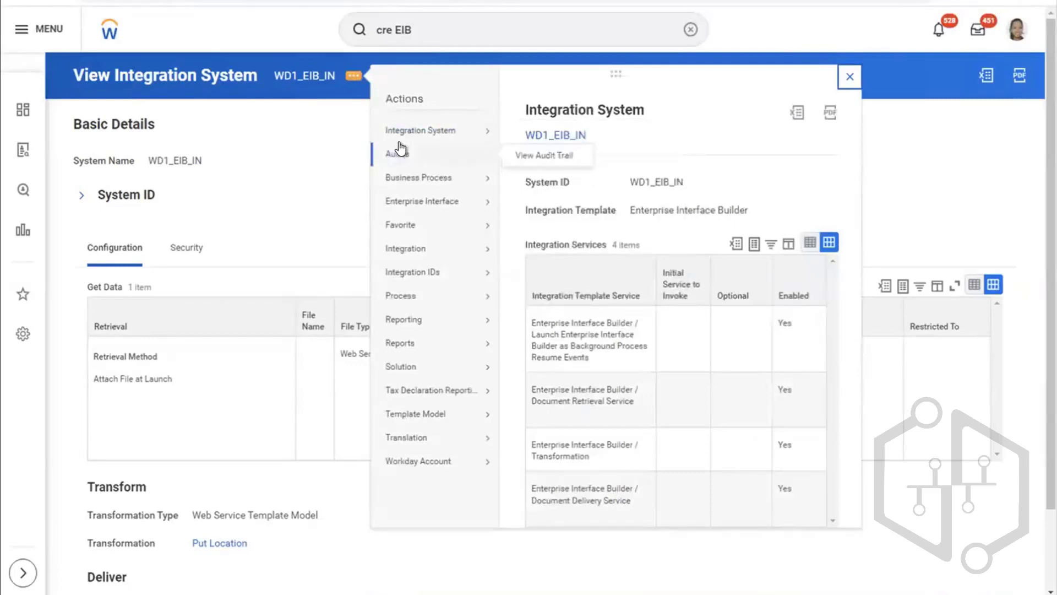
mouse_move(414, 135)
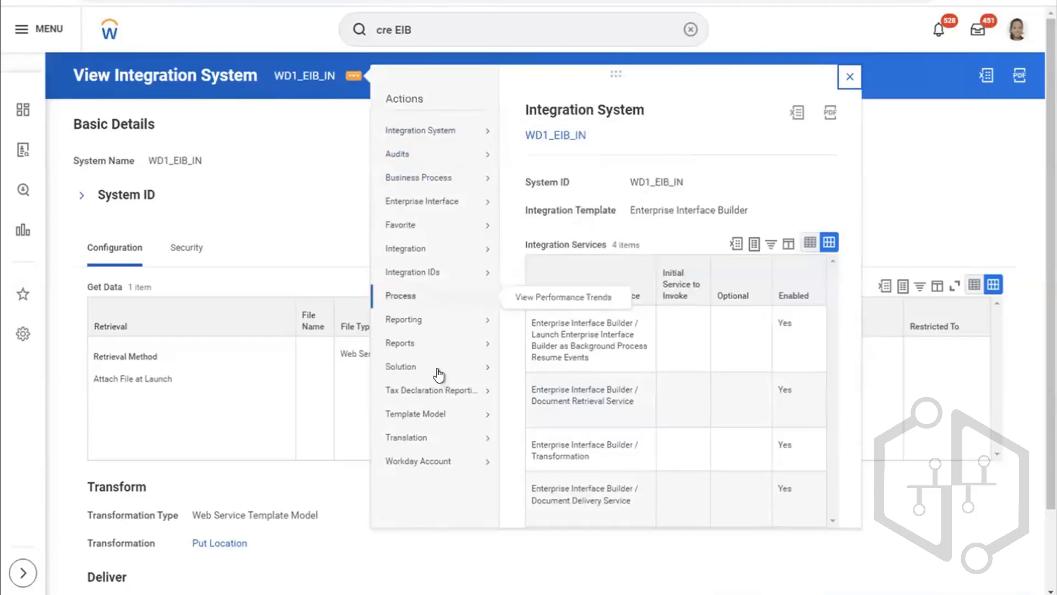
mouse_move(465, 417)
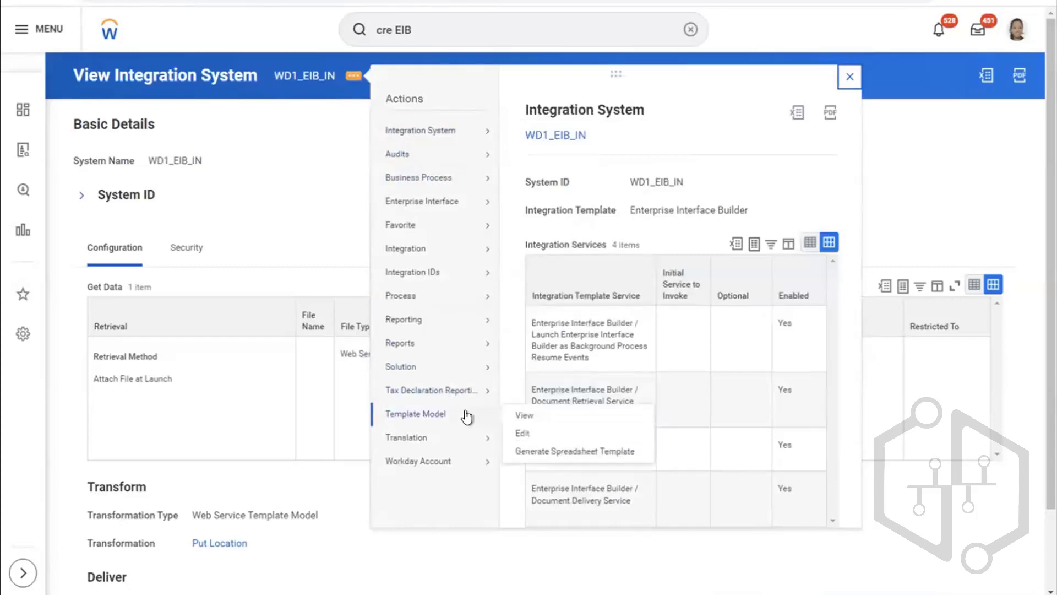
click(542, 454)
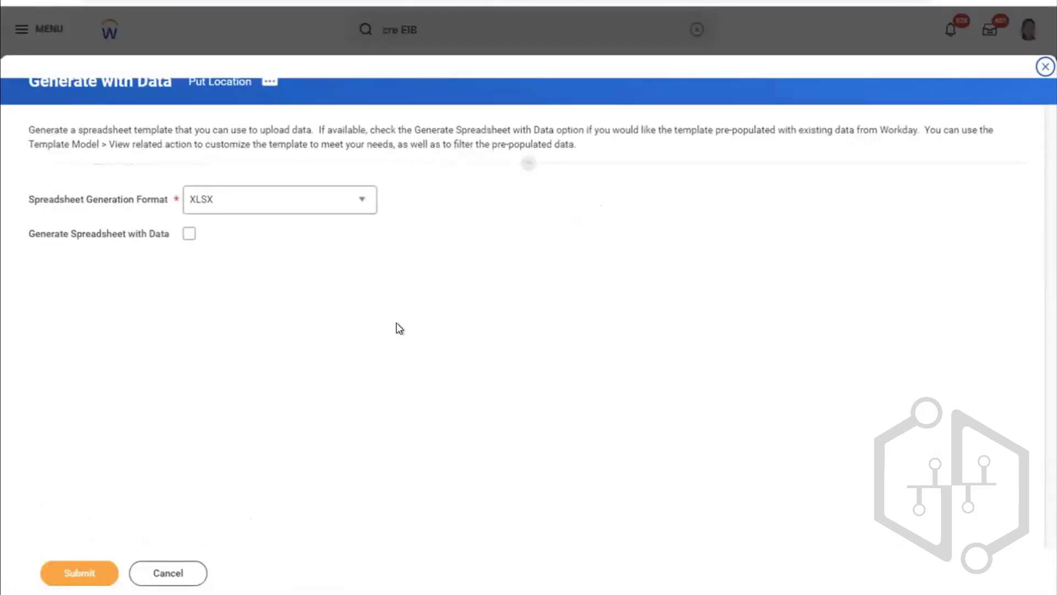
Generate the Put Location spreadsheet template in XLSX format, leaving Generate Spreadsheet with Data unselected
click(360, 207)
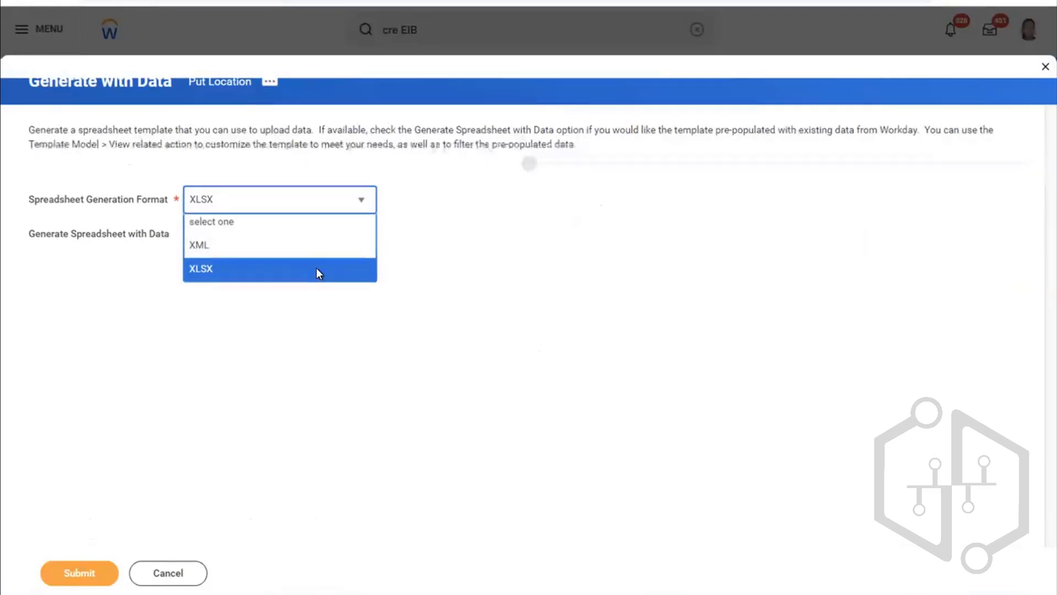
click(317, 269)
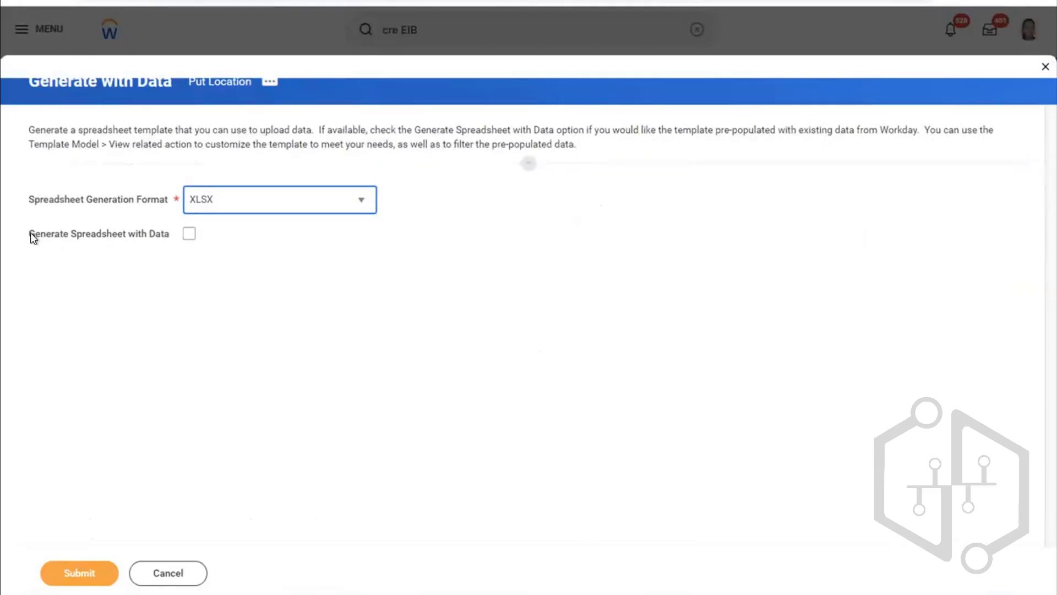
drag(30, 234, 161, 241)
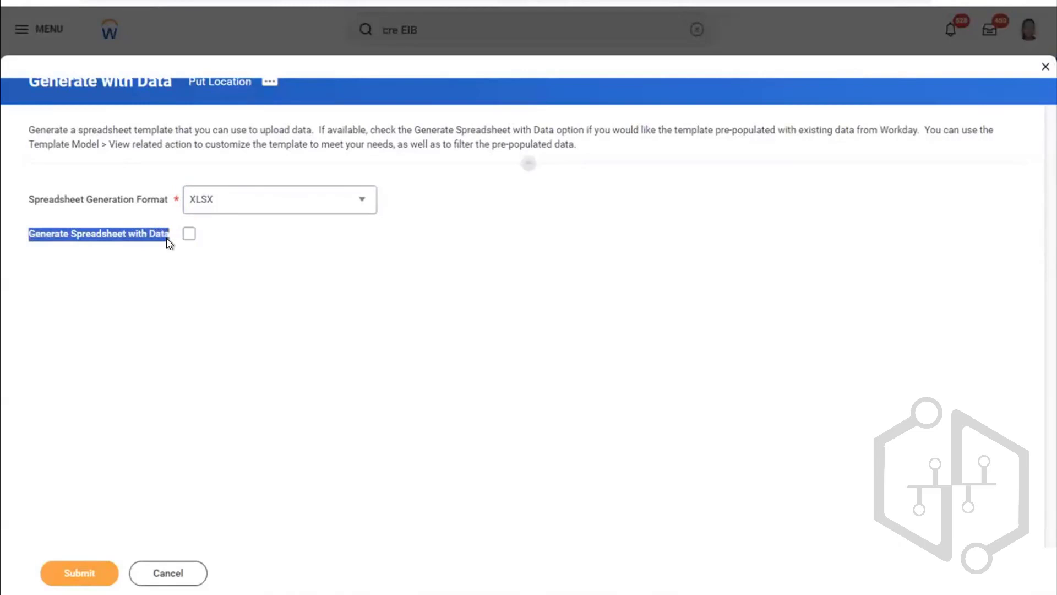
click(197, 253)
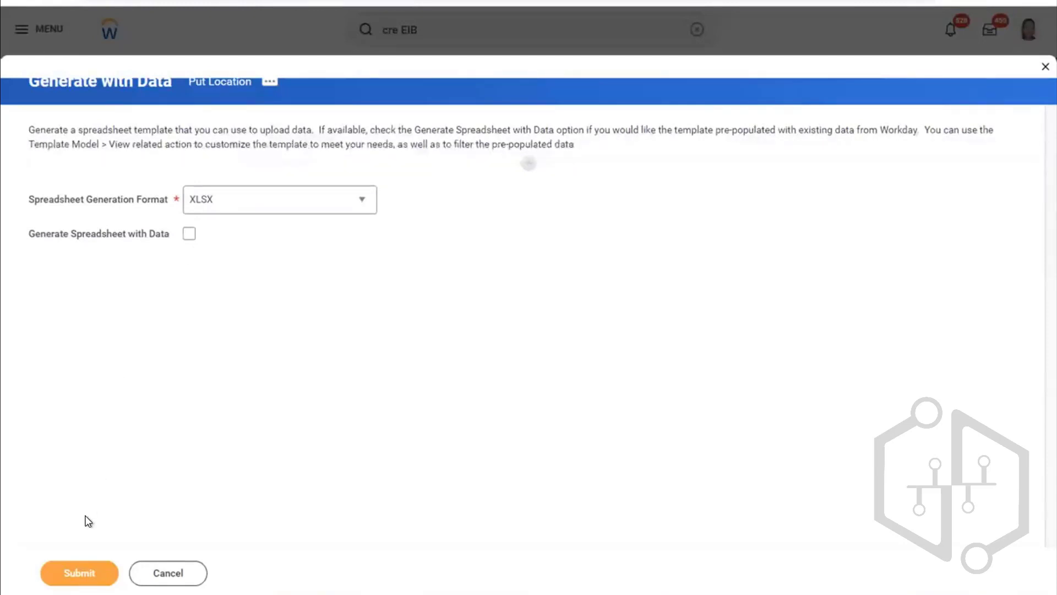
click(81, 574)
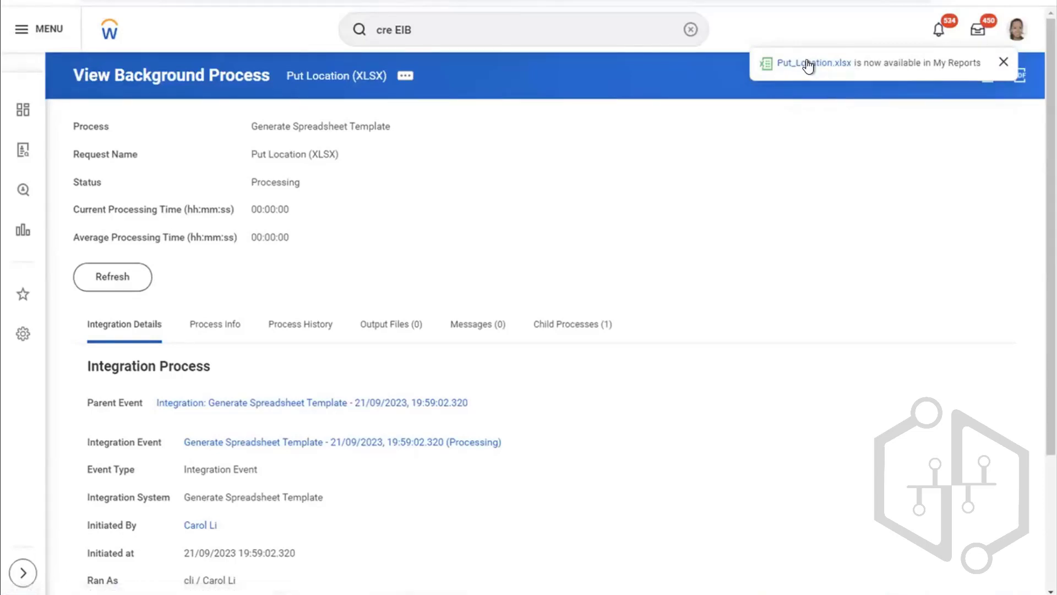
Refresh the Put Location (XLSX) background process and download Put_Location.xlsx from its output files
click(135, 279)
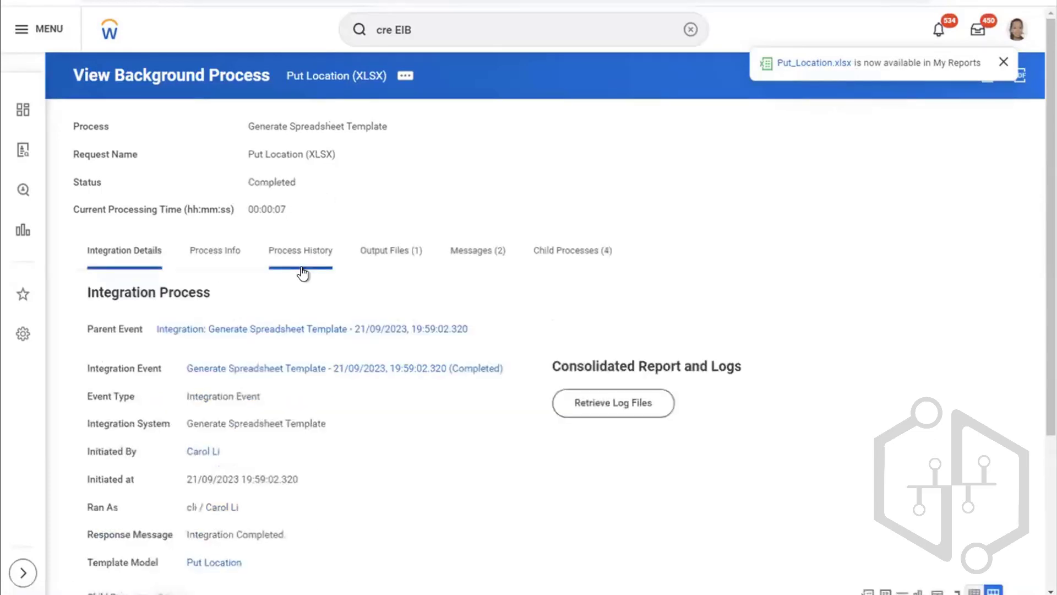
click(379, 251)
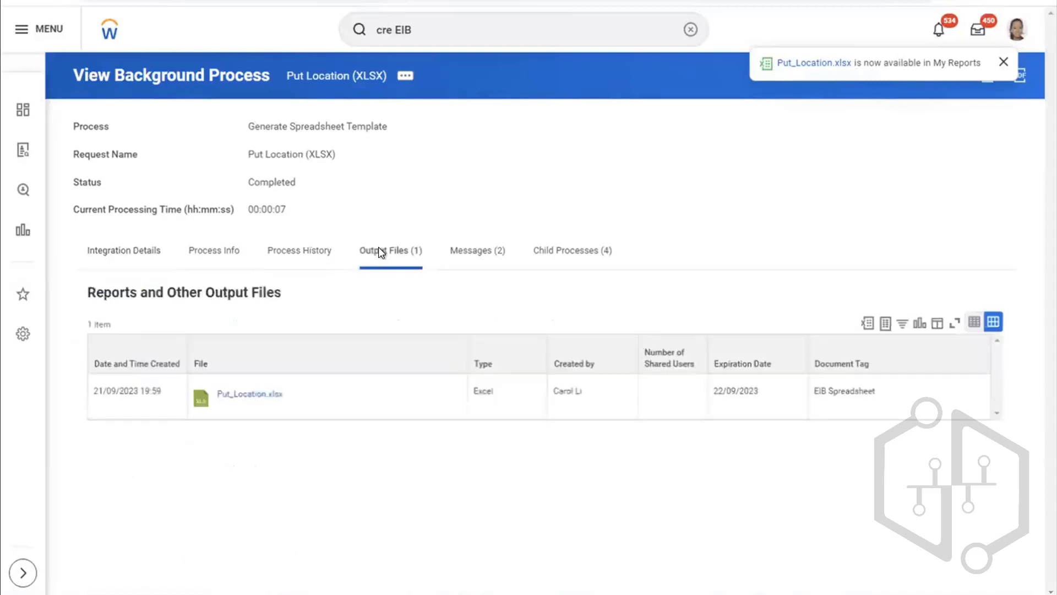
click(249, 394)
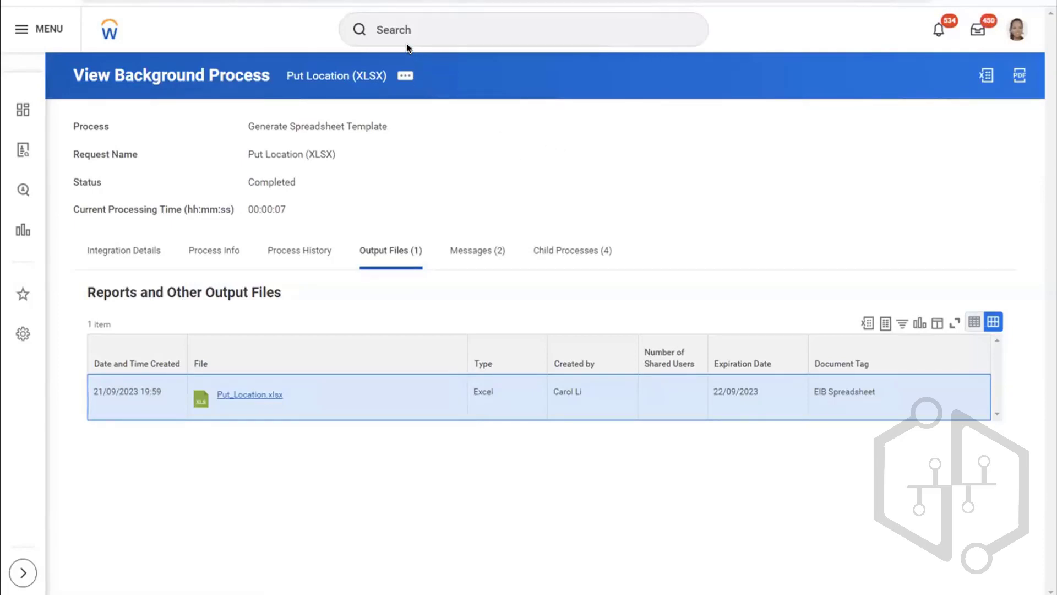
click(1017, 29)
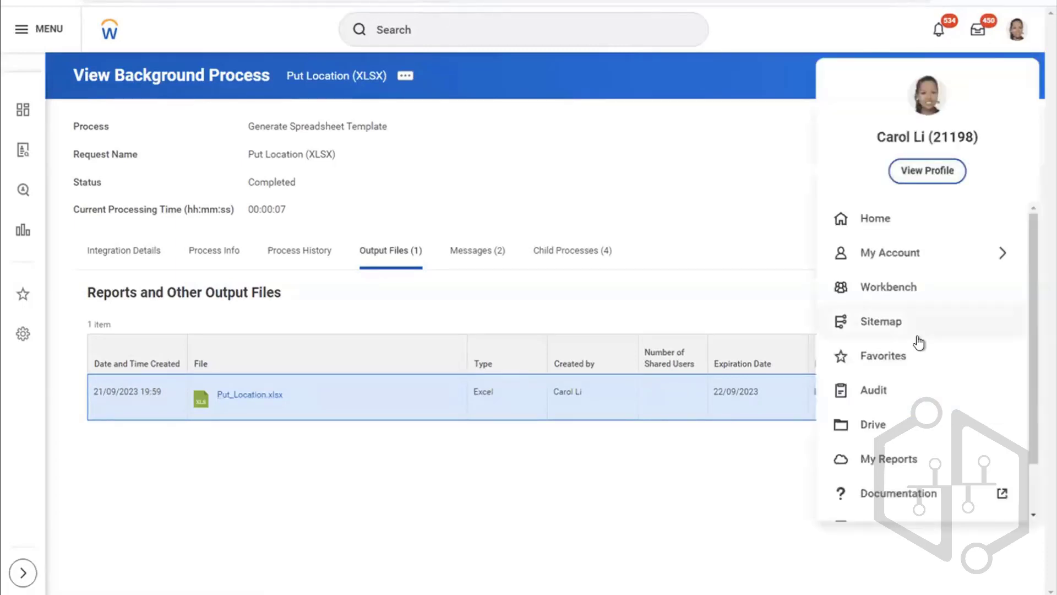
scroll(918, 342, down, 1)
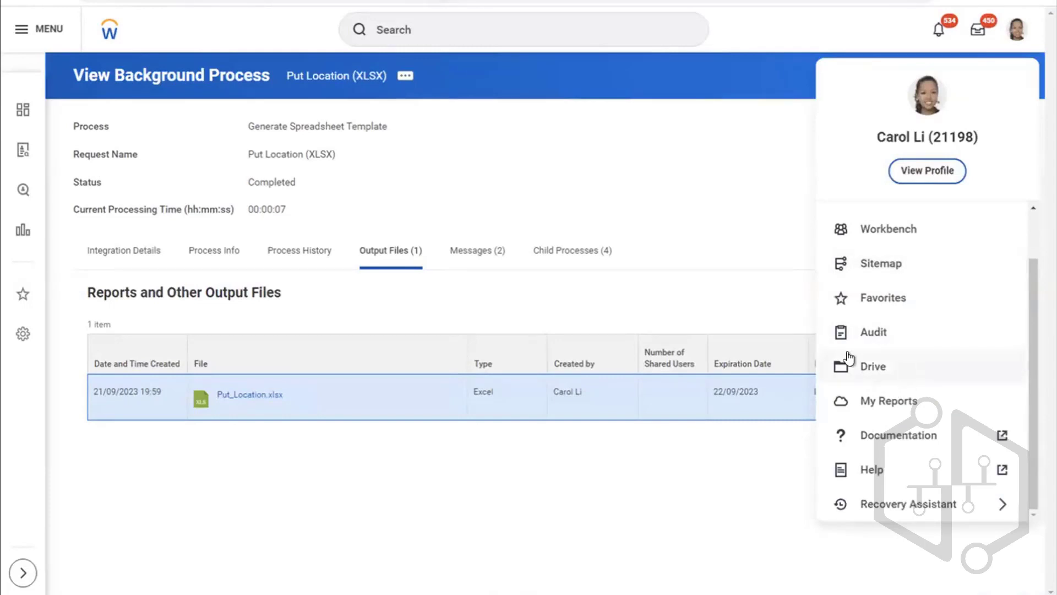
scroll(918, 226, up, 1)
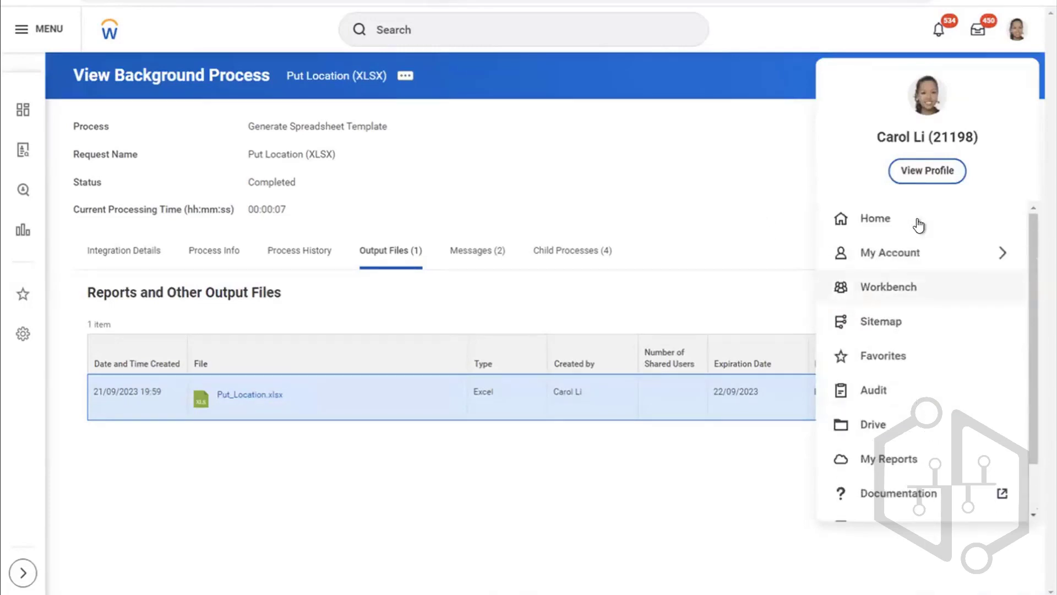
click(746, 169)
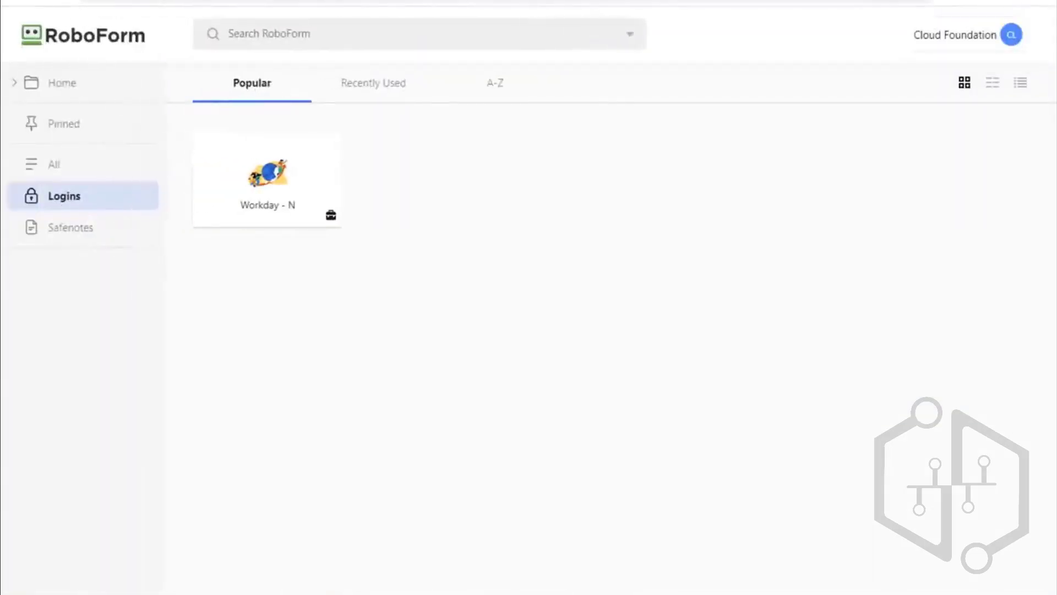
Open the Roboform Password text file on the desktop, copy the master password and close the file
key(ctrl+t)
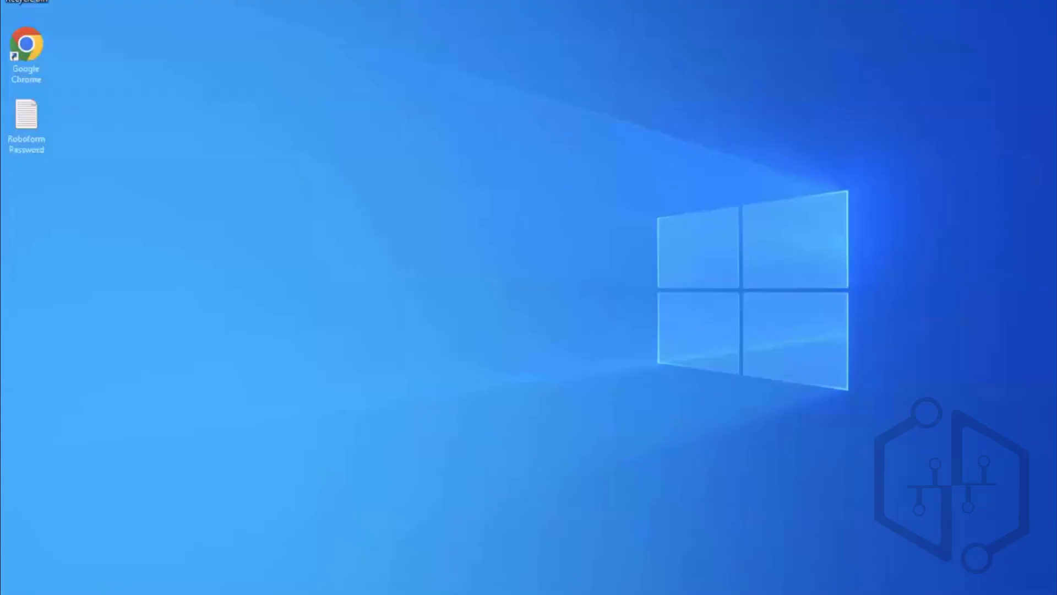
double_click(22, 120)
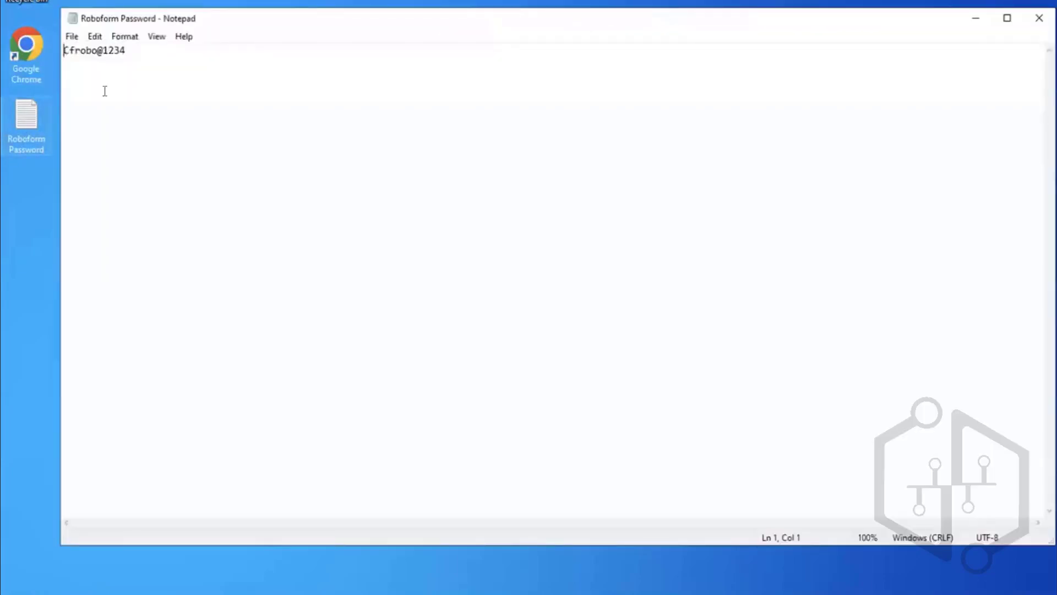
key(ctrl+a)
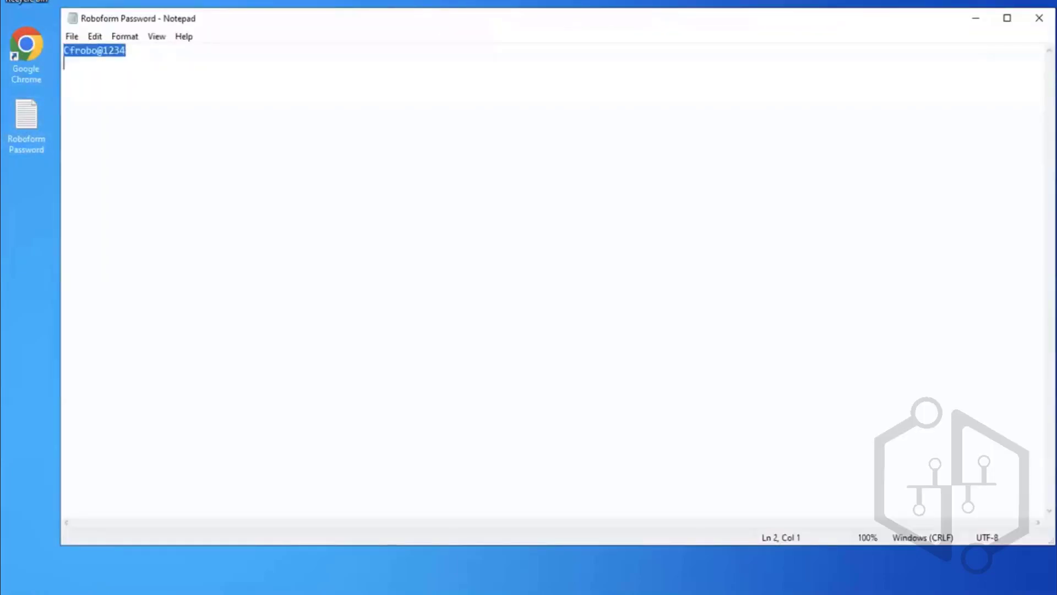
click(1039, 18)
Launch Chrome, log in to the RoboForm extension with the master password and open the saved Workday - N login
double_click(38, 41)
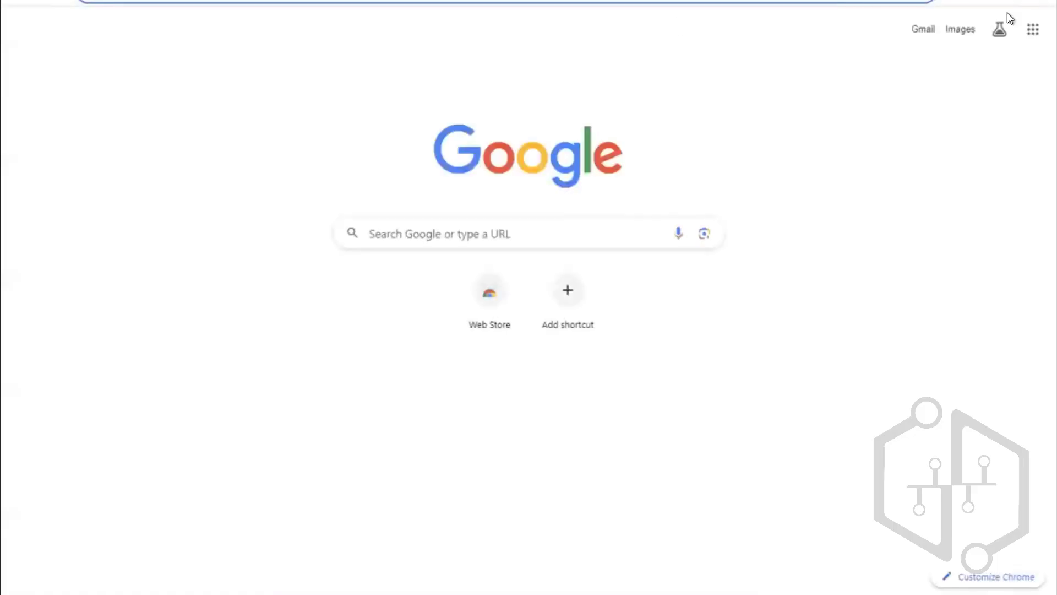
click(968, 1)
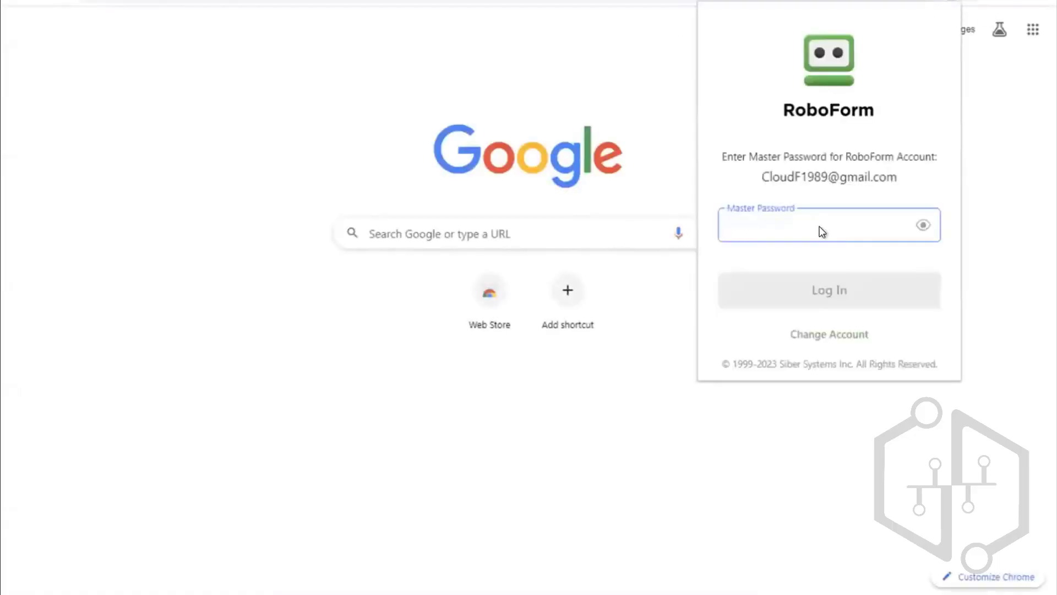
key(ctrl+v)
click(824, 298)
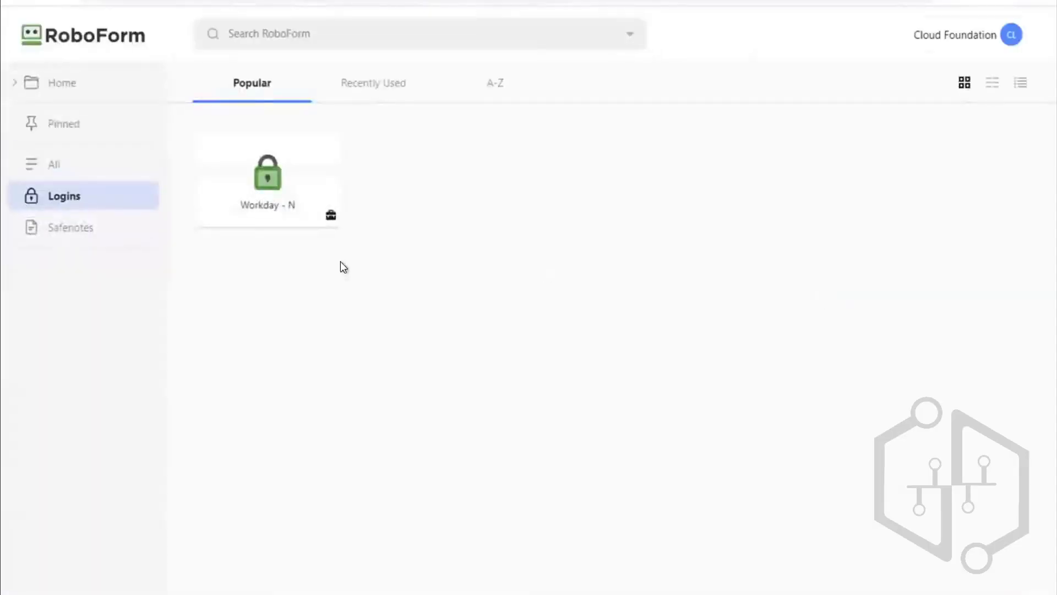
click(267, 175)
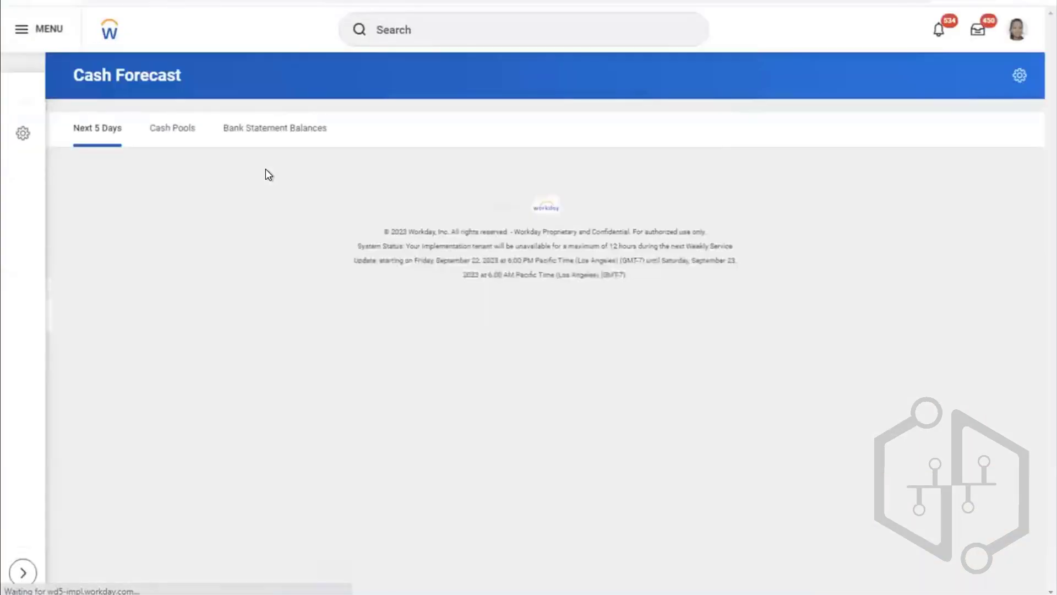
Search Workday for EIB and open the Edit EIB task
click(396, 31)
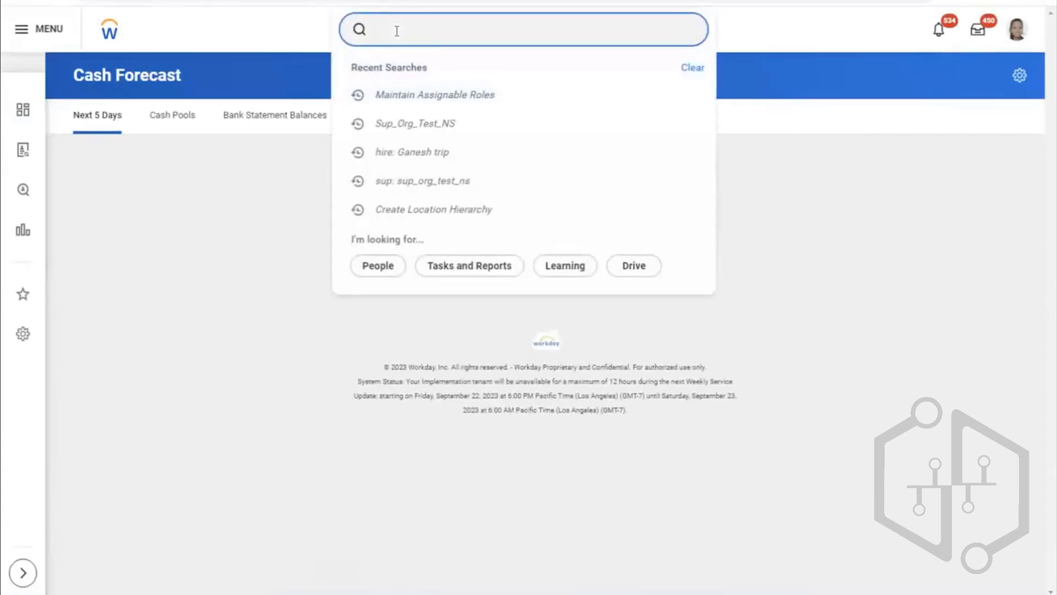
text(EIB)
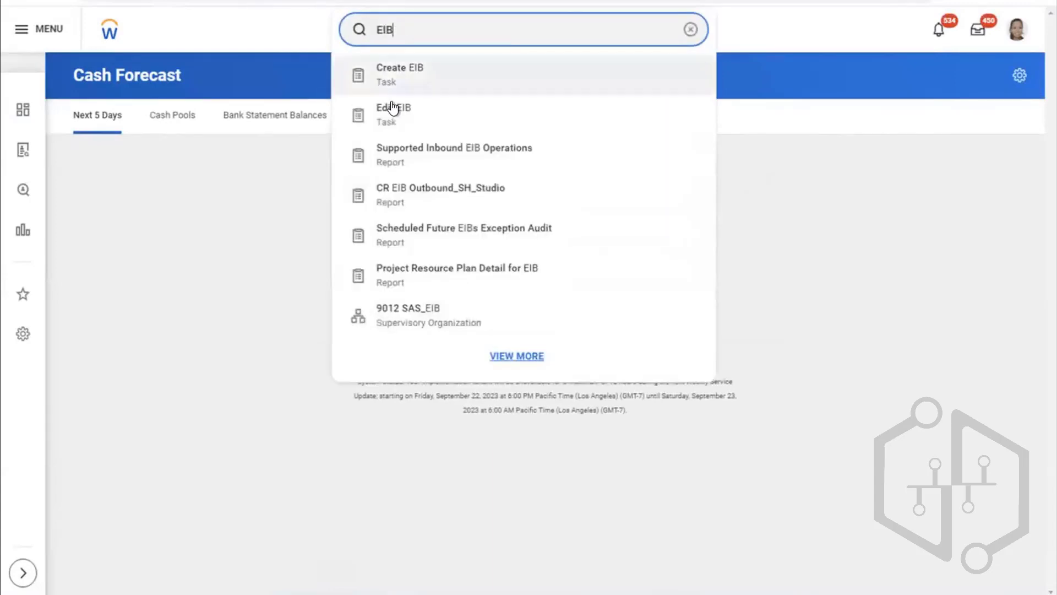
click(392, 108)
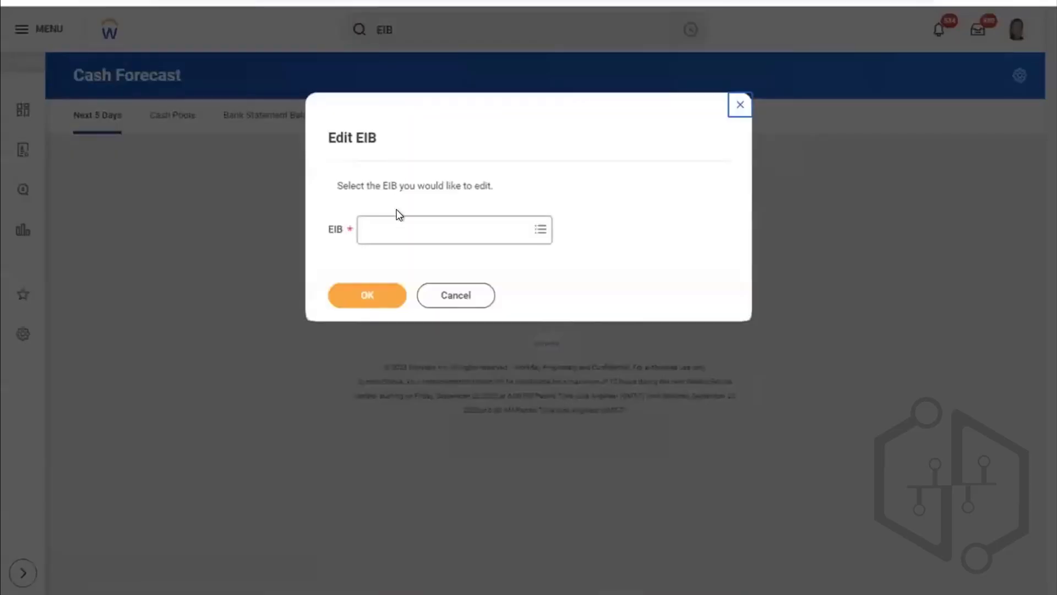
Choose WD1_EIB_IN as the EIB to edit and submit its inbound EIB definition from Review and Submit
click(398, 222)
text(WD)
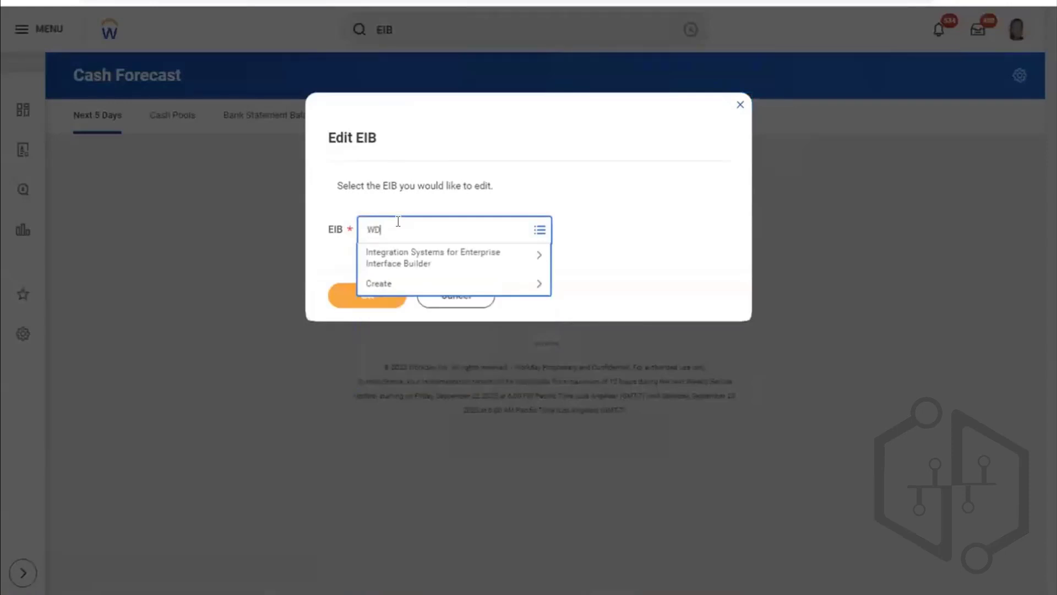
text(1_EIBIN)
key(Return)
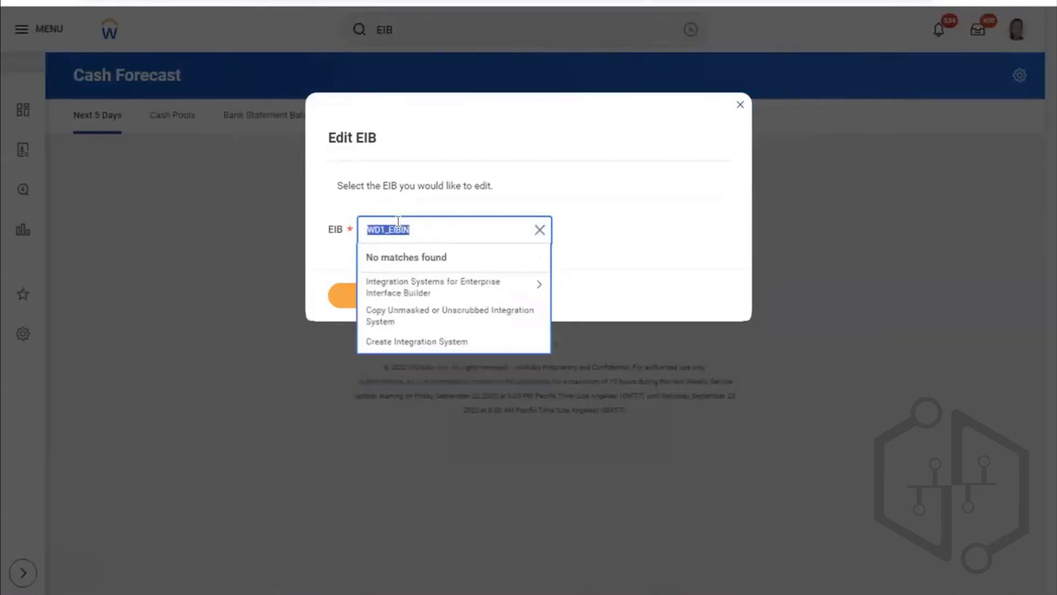
click(414, 224)
key(BackSpace)
text(_IN)
key(Return)
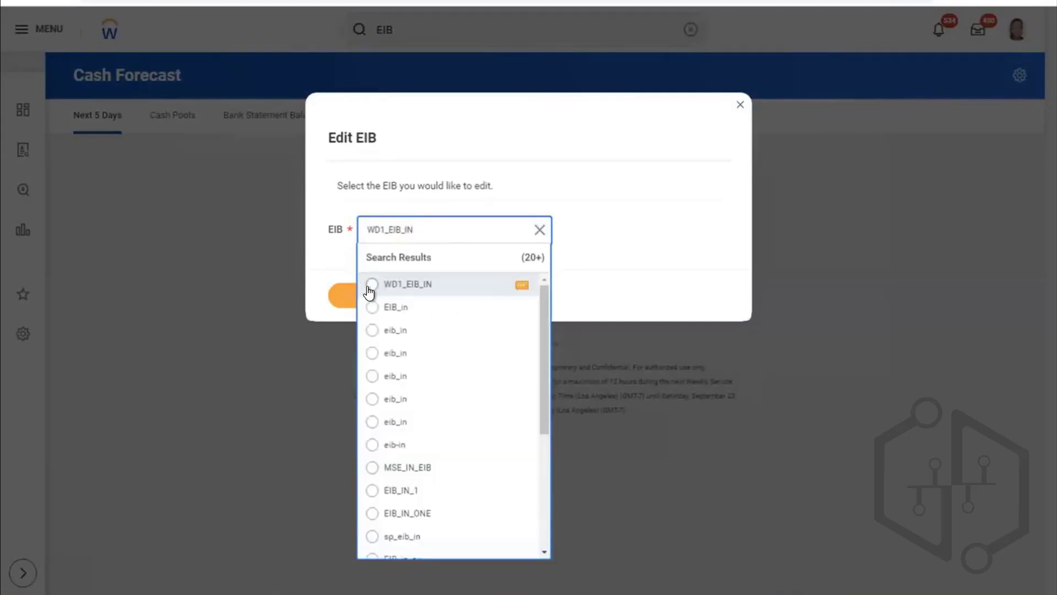
click(371, 285)
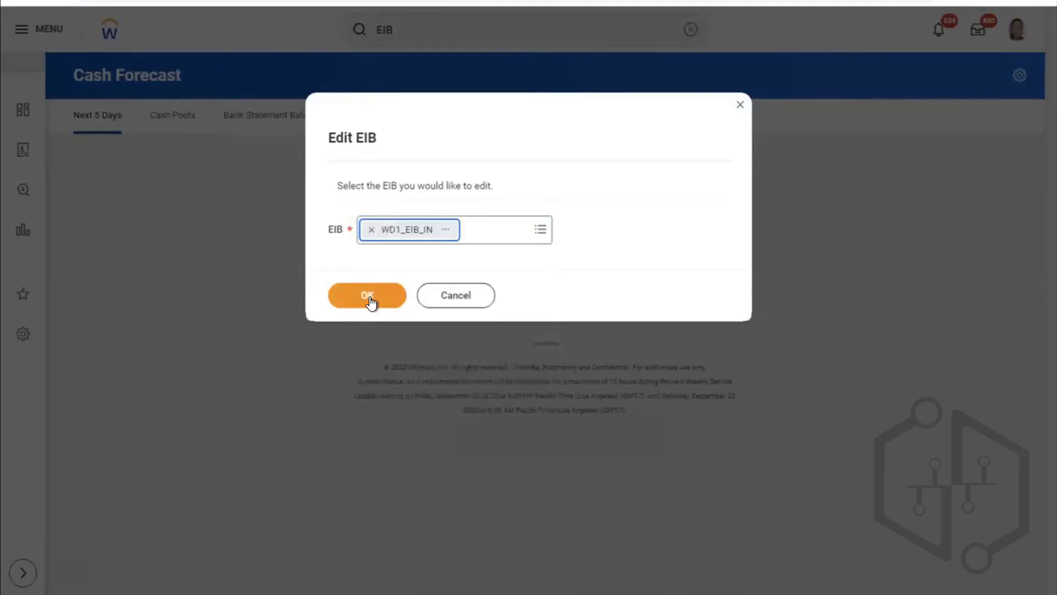
click(370, 300)
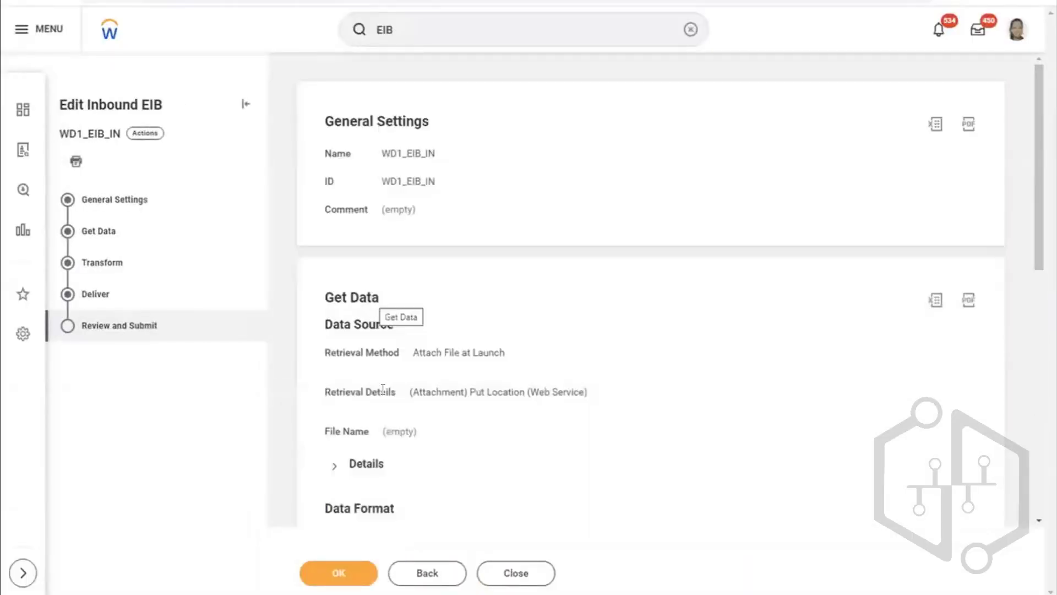
click(346, 572)
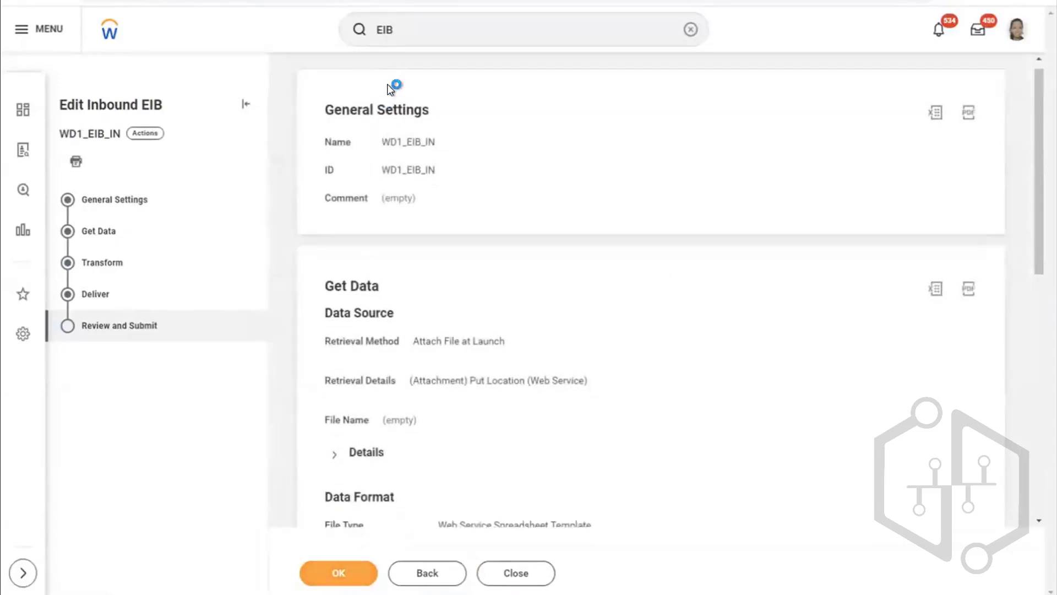
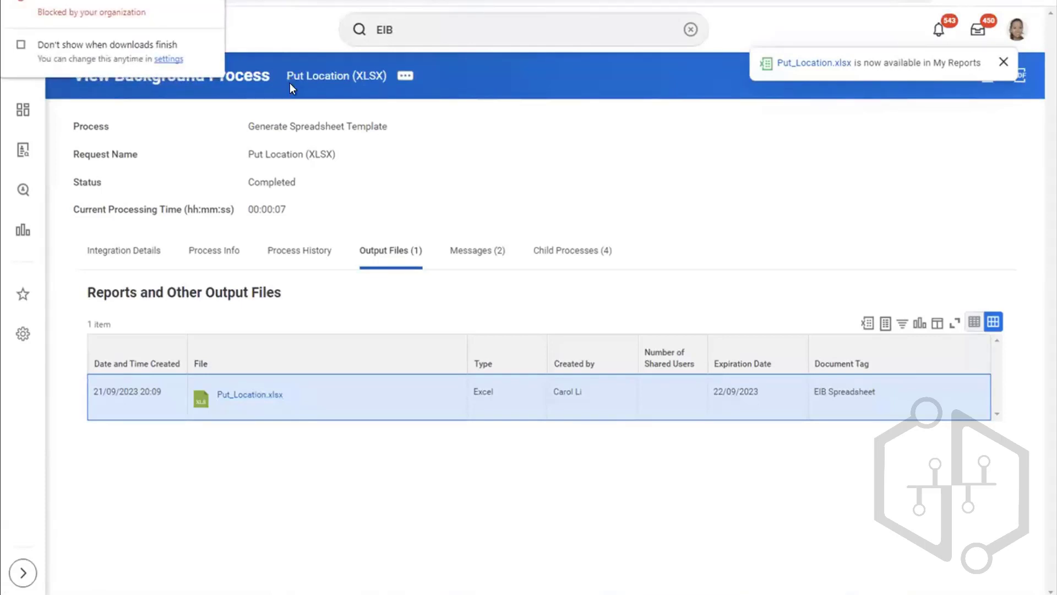
Try to download Put_Location.xlsx from the background process's output files and dismiss the My Reports notification
click(448, 138)
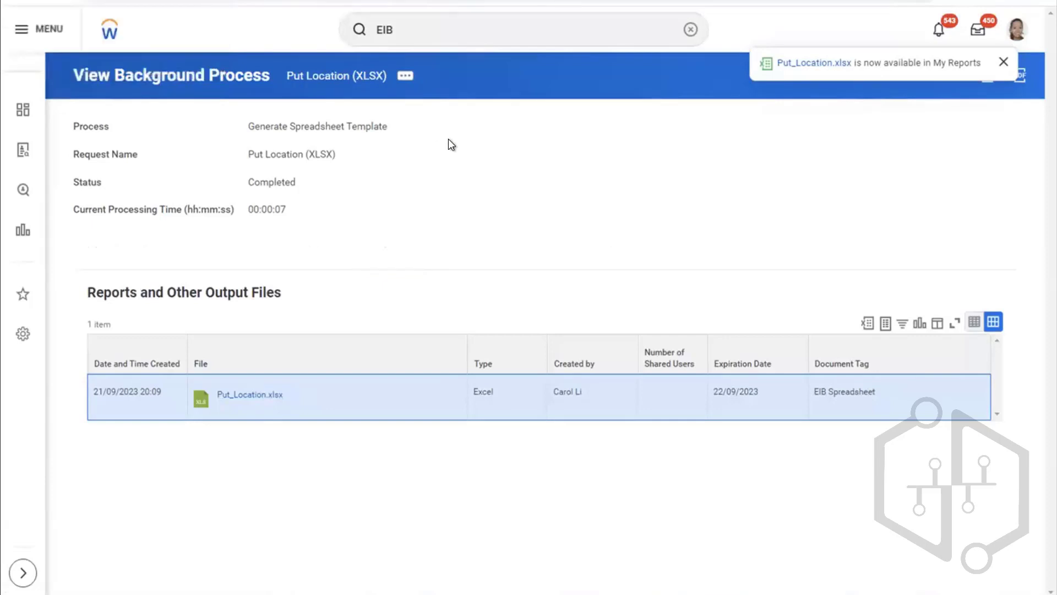
click(256, 396)
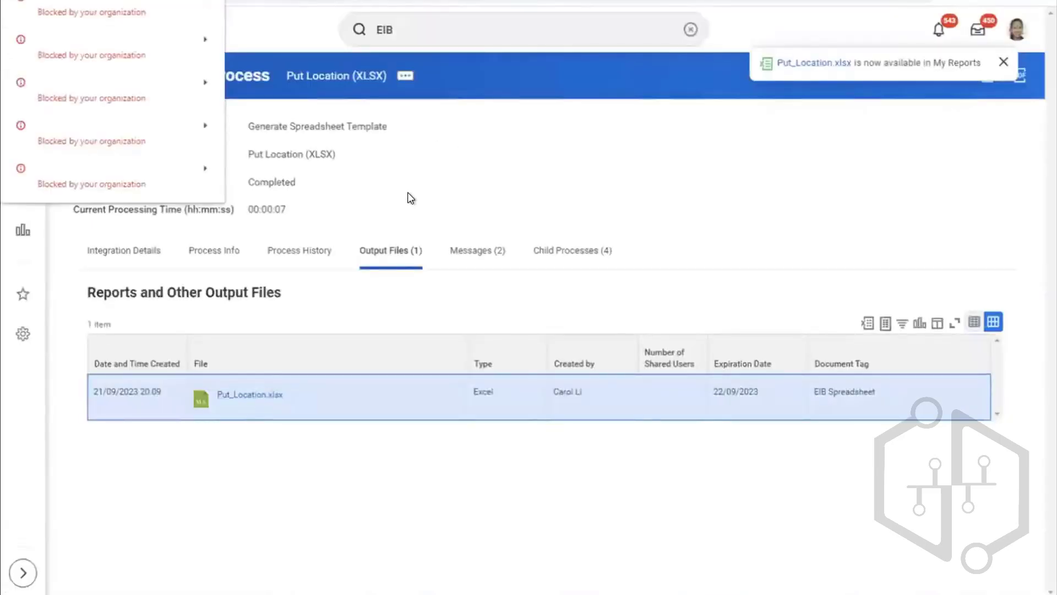
click(454, 191)
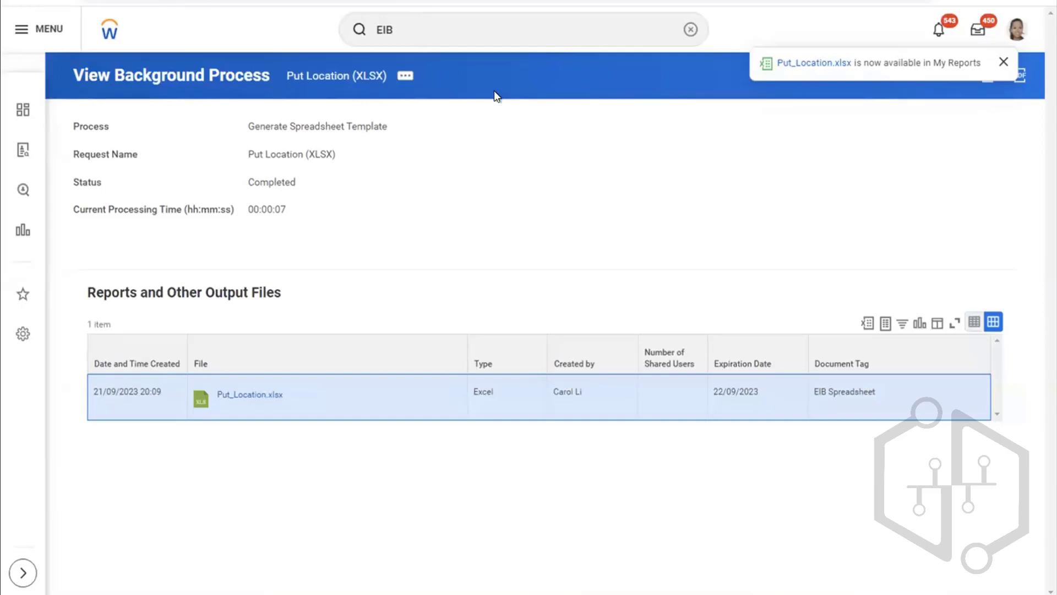
click(1002, 63)
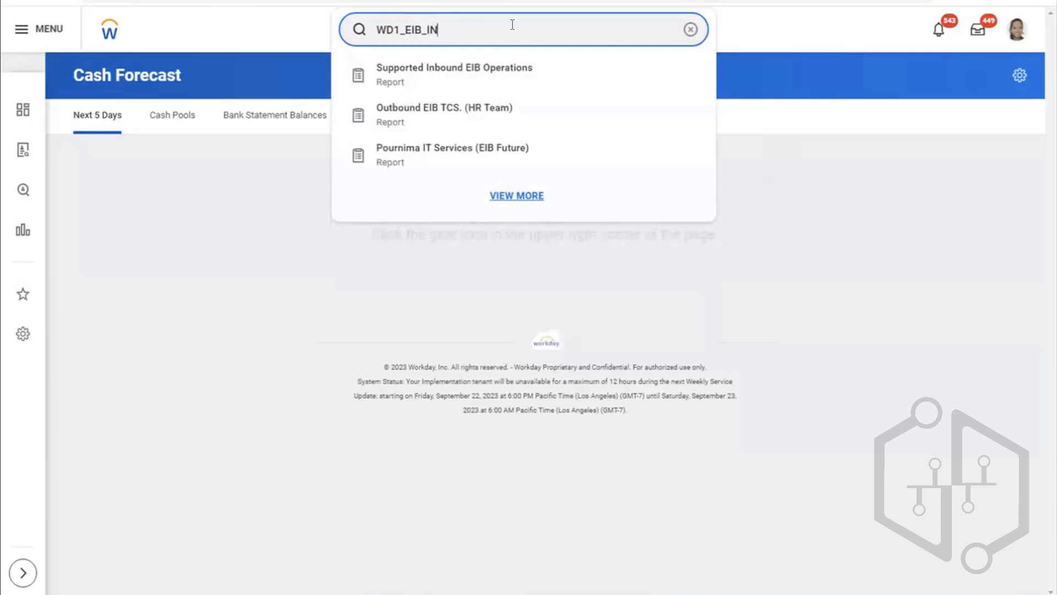
Search for WD1_EIB_IN across more categories and open the related actions of the WD1_EIB_IN integration system
key(Escape)
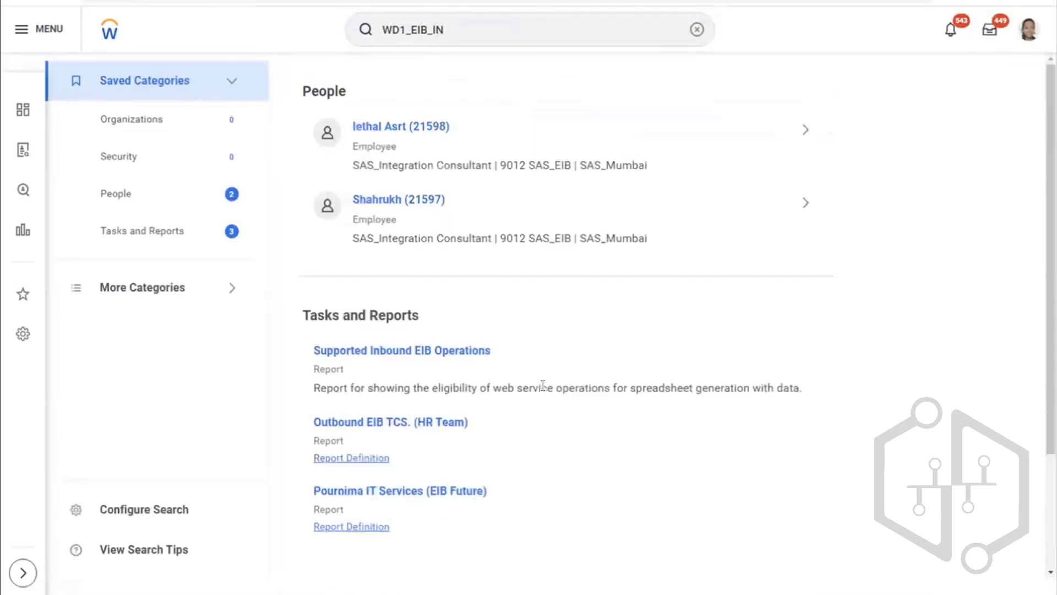
scroll(543, 386, down, 3)
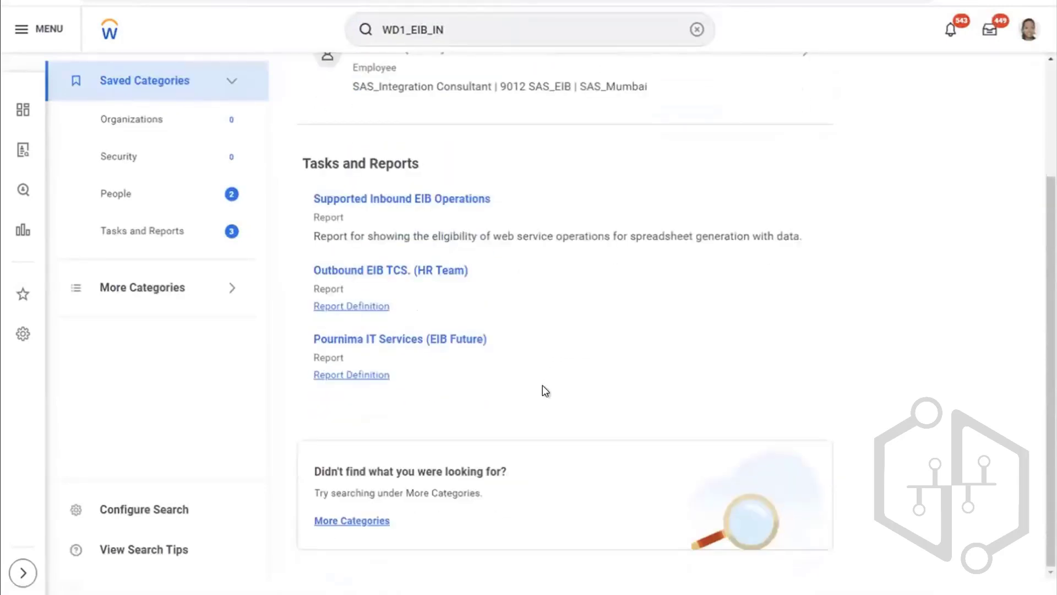
click(355, 522)
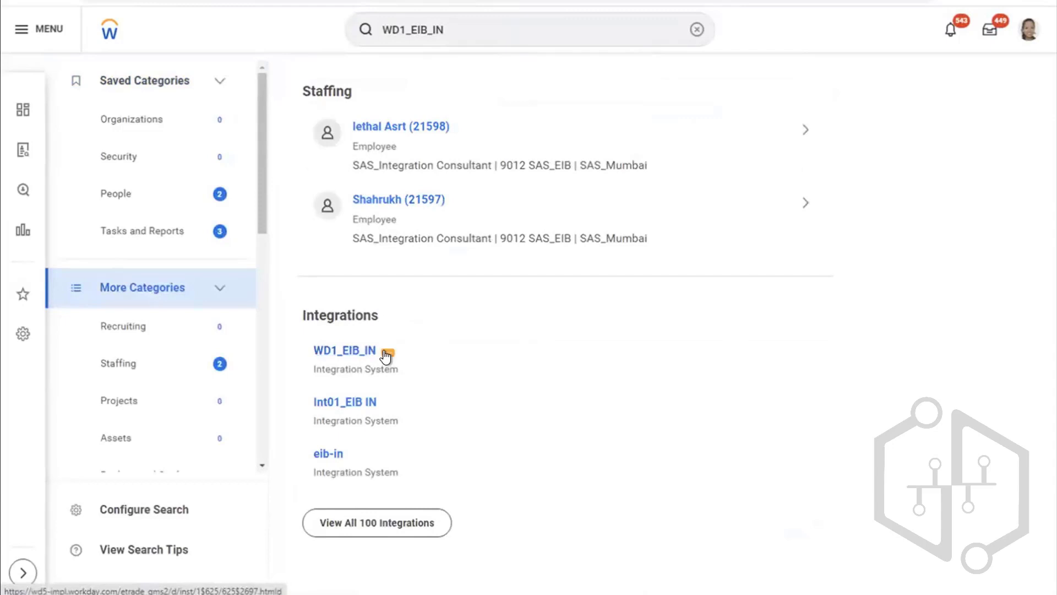
click(386, 353)
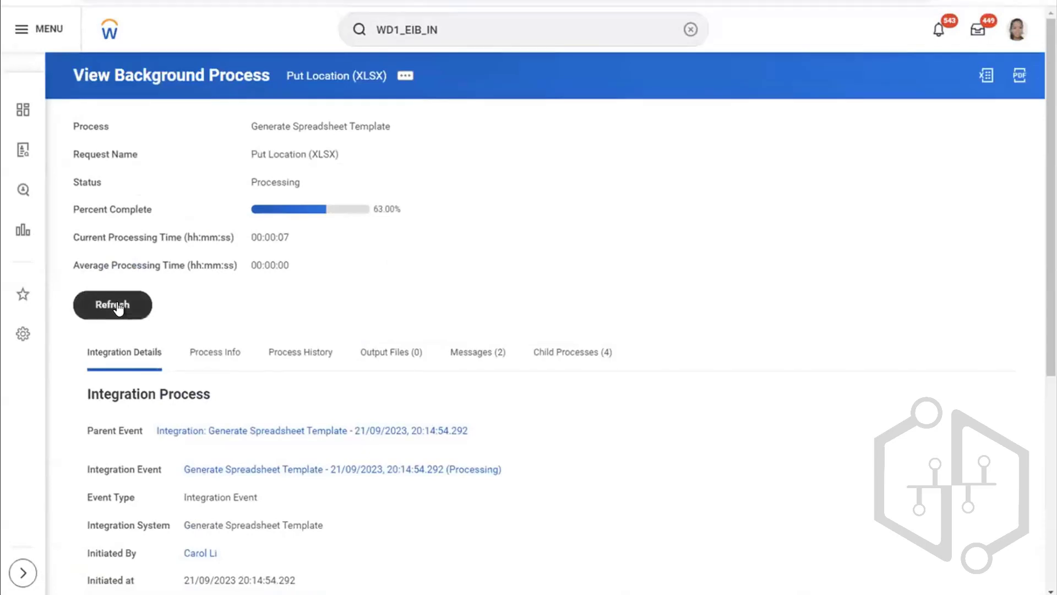
Refresh the Put Location (XLSX) background process and open its output files
click(117, 307)
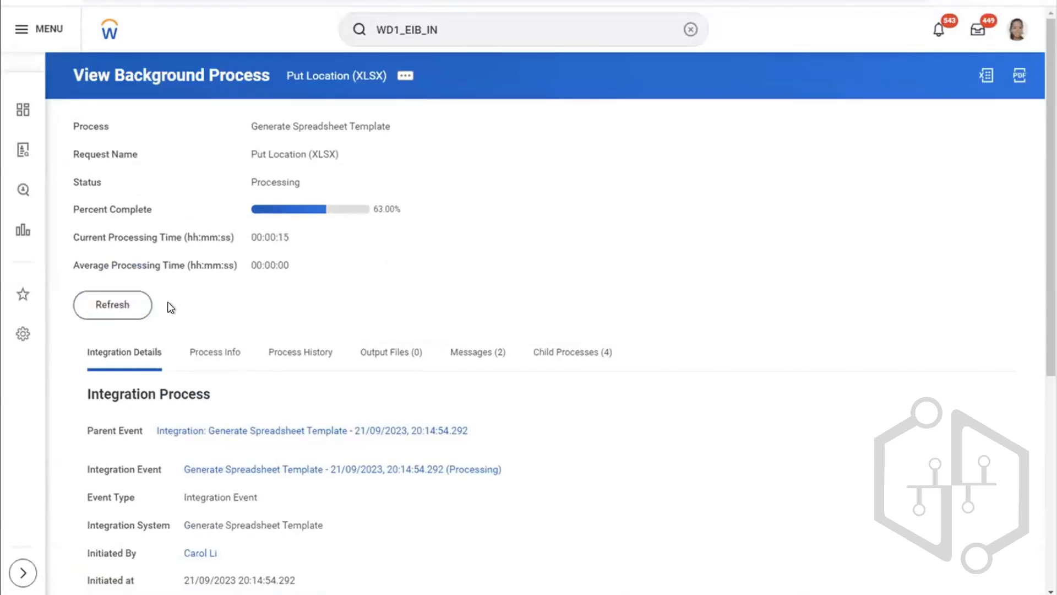
click(131, 311)
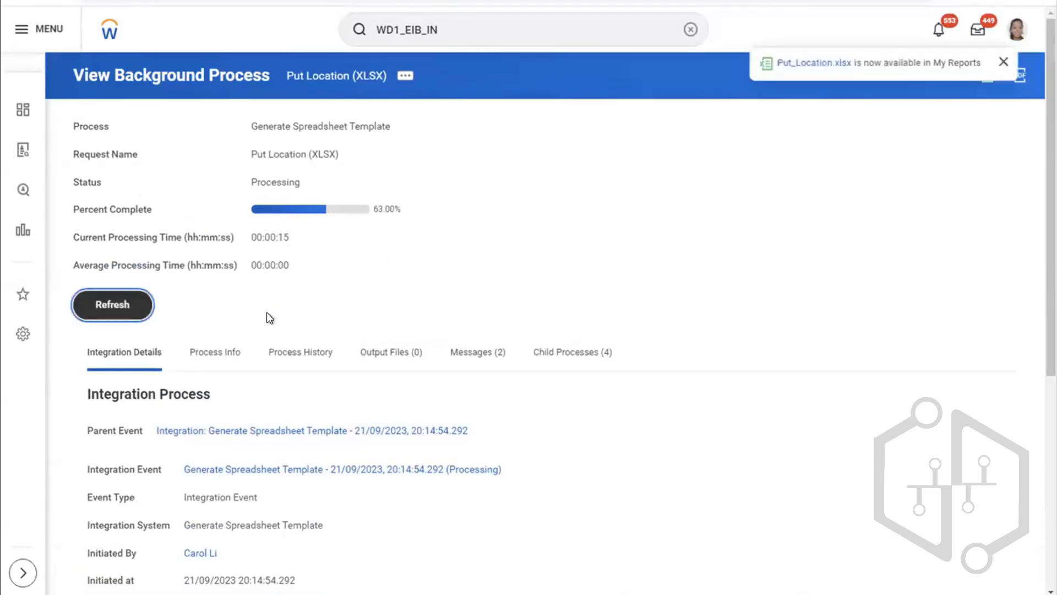
click(397, 251)
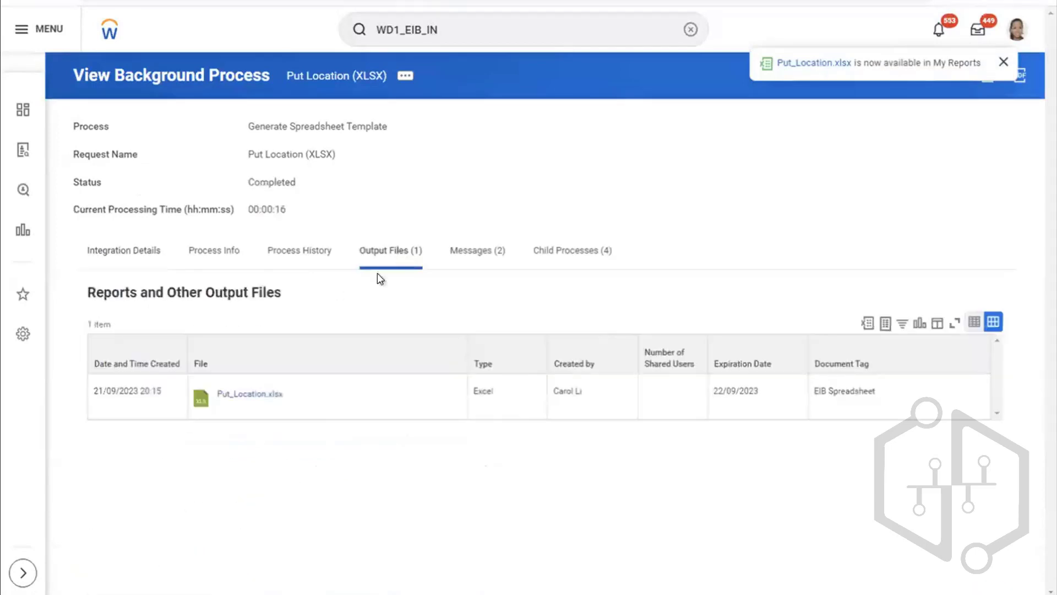
Try to download Put_Location.xlsx from the output files and from the My Reports notification
click(252, 391)
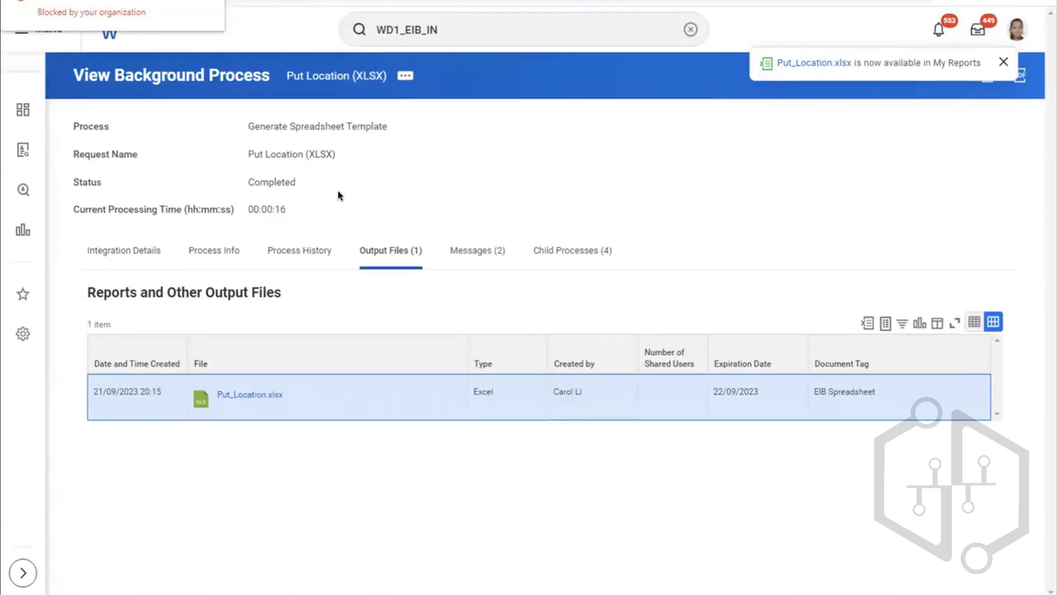
click(254, 394)
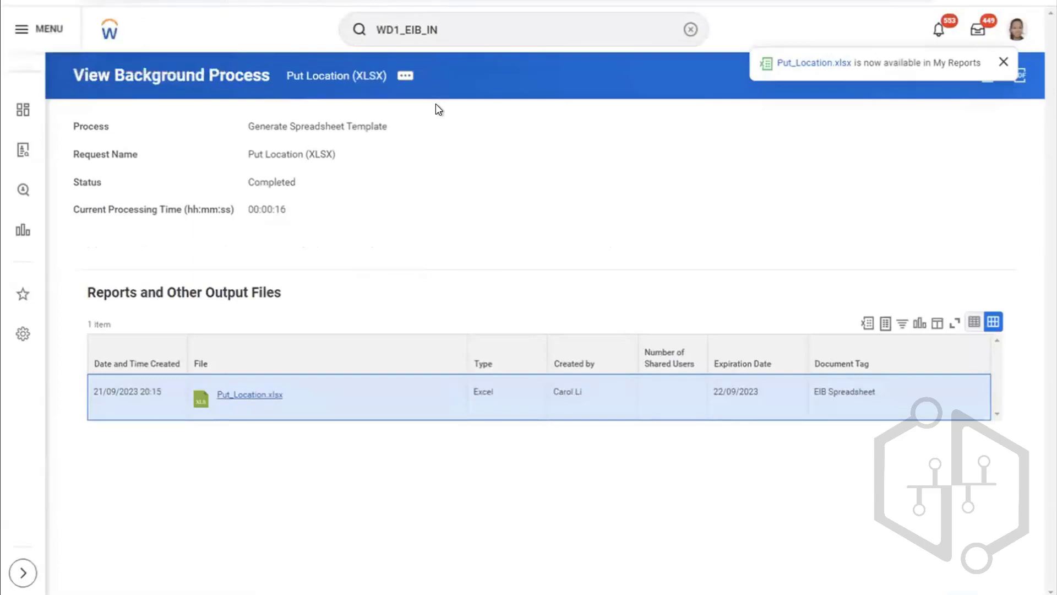
click(831, 65)
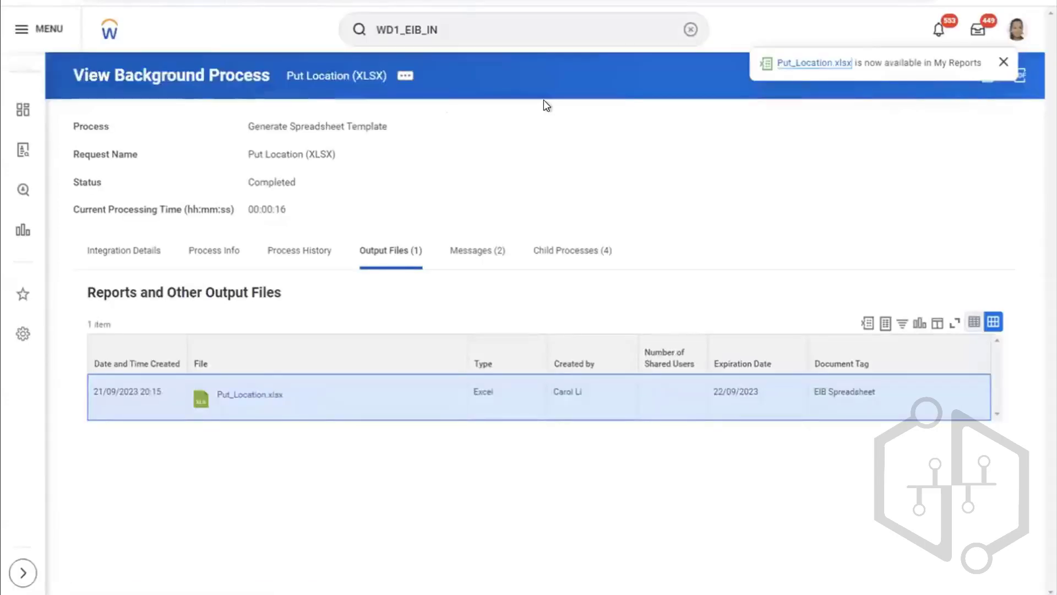
Expand the WD1_EIB_IN search to more categories and open the WD1_EIB_IN integration system
click(253, 392)
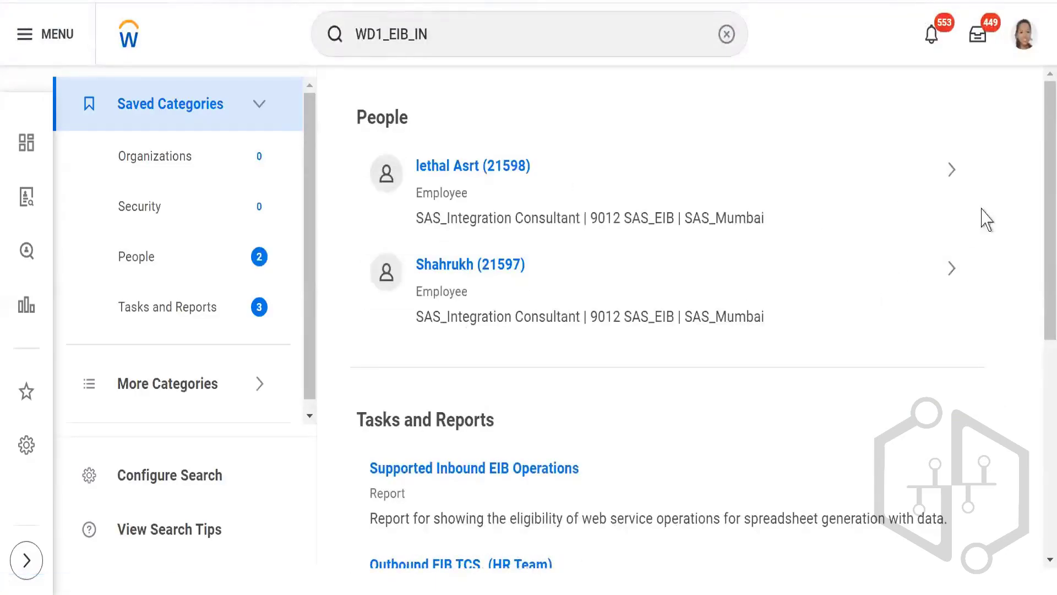
scroll(1039, 250, down, 7)
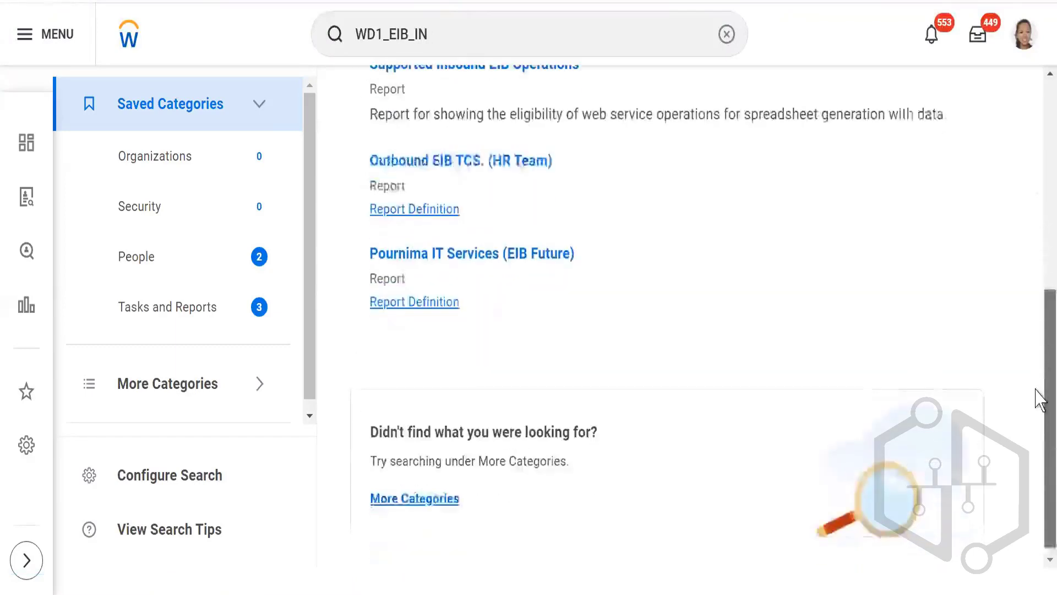
click(396, 493)
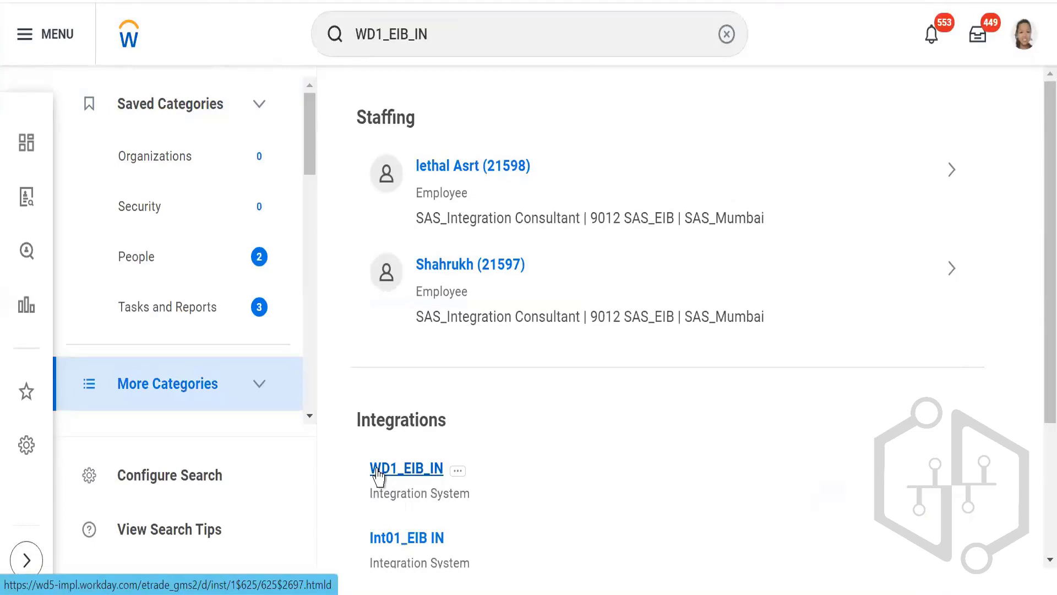
click(377, 470)
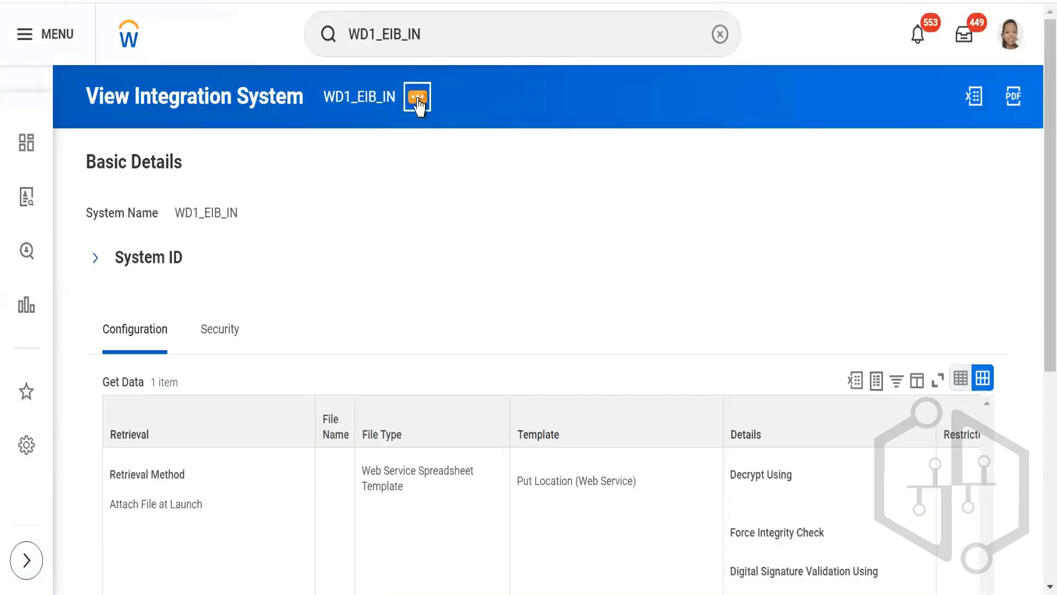
Generate a spreadsheet template from WD1_EIB_IN's template model in XLSX format, without existing data
click(418, 98)
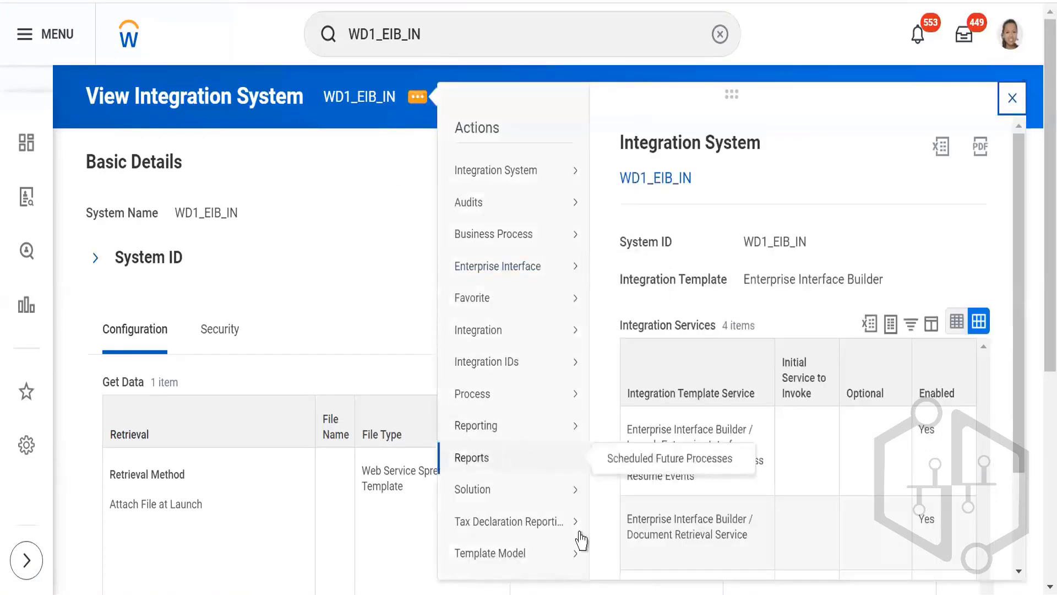
mouse_move(587, 563)
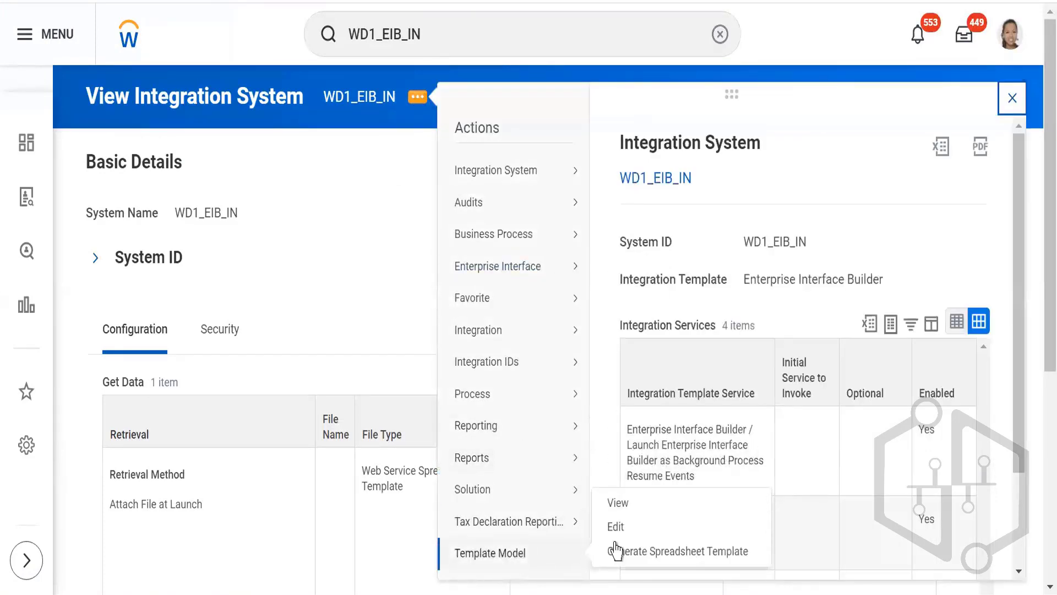
click(653, 552)
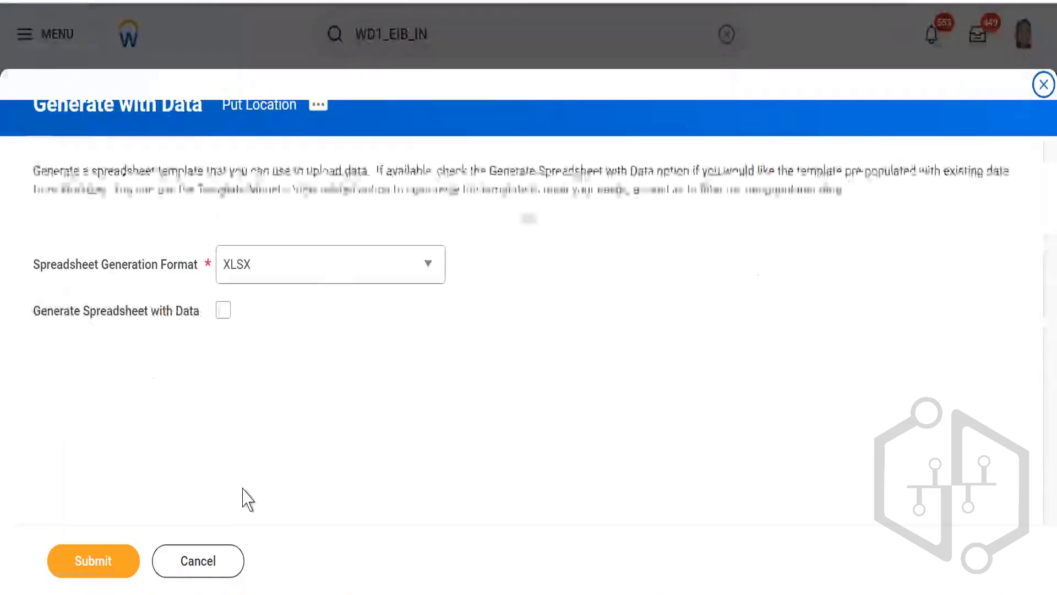
click(63, 561)
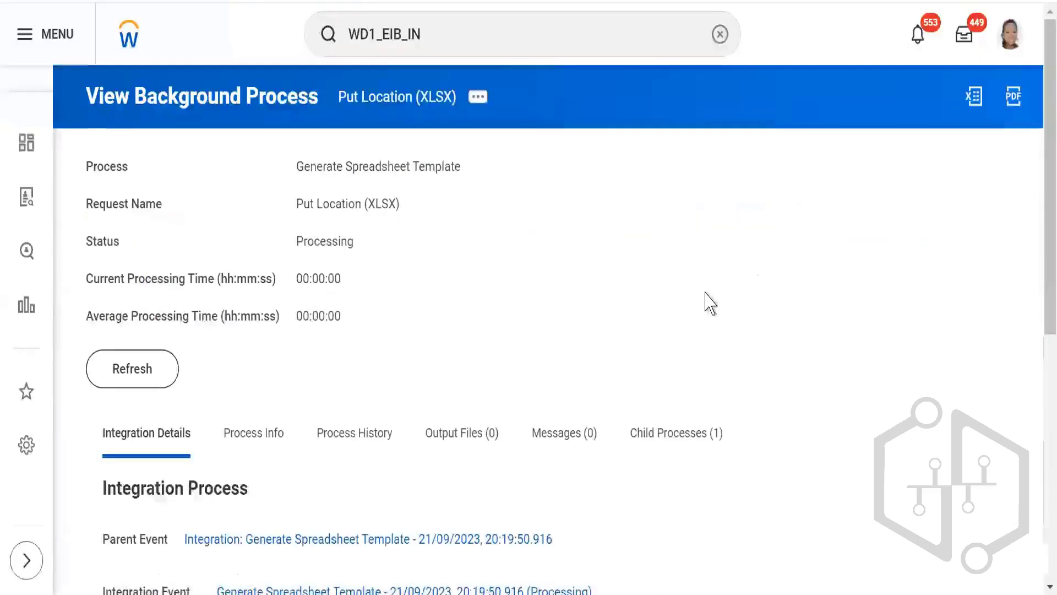
Refresh the Put Location (XLSX) background process until it completes and download Put_Location.xlsx from its output files
click(126, 373)
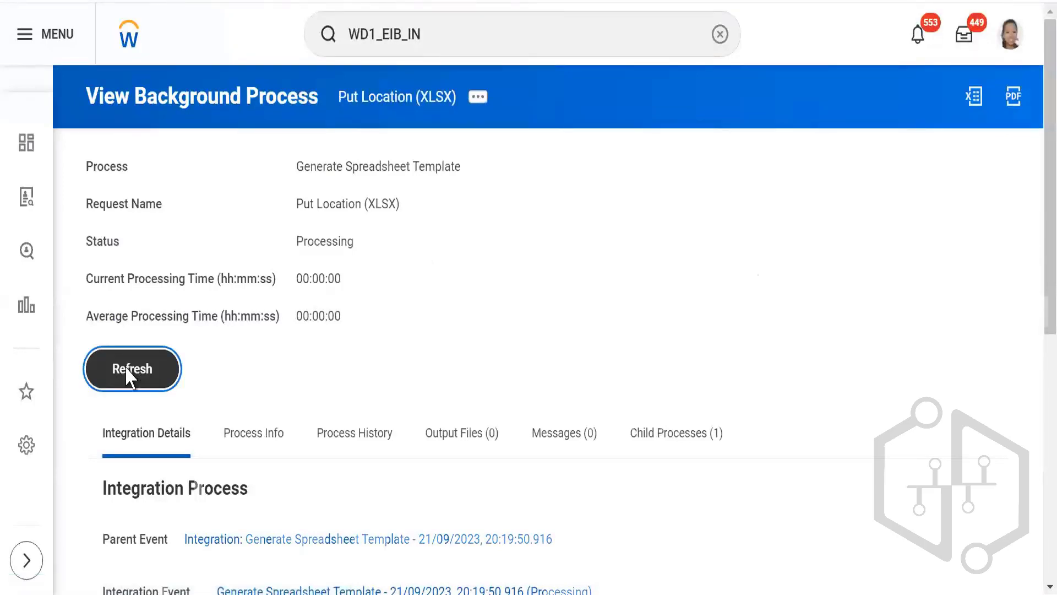
click(130, 406)
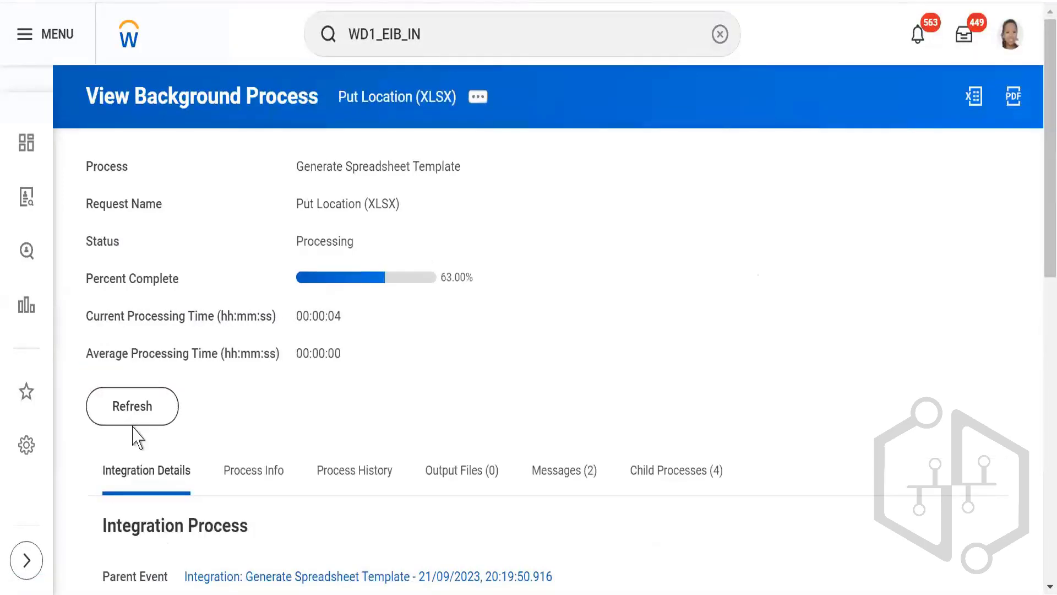
click(136, 413)
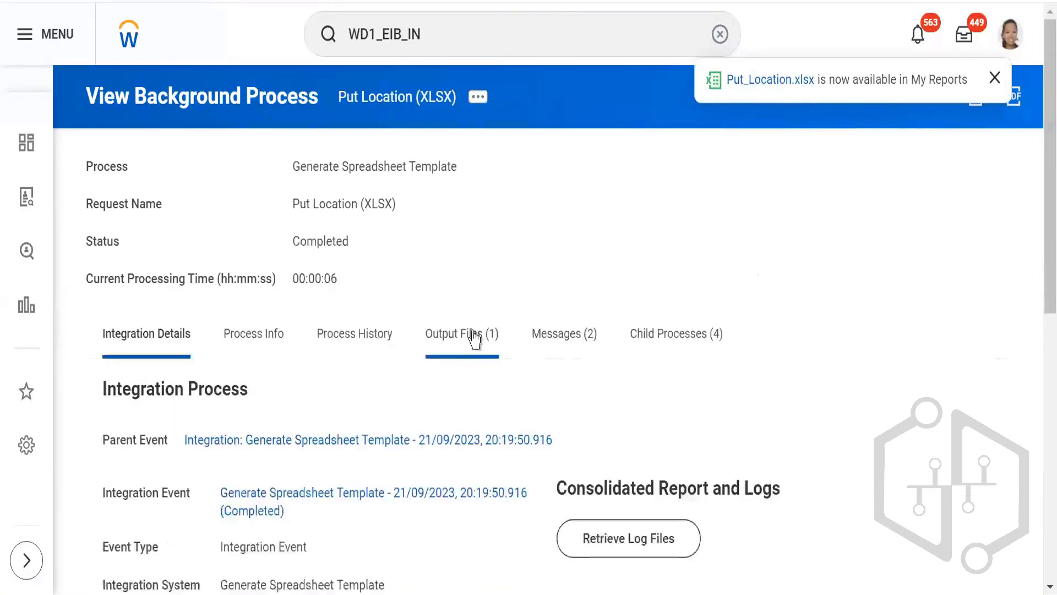
click(461, 339)
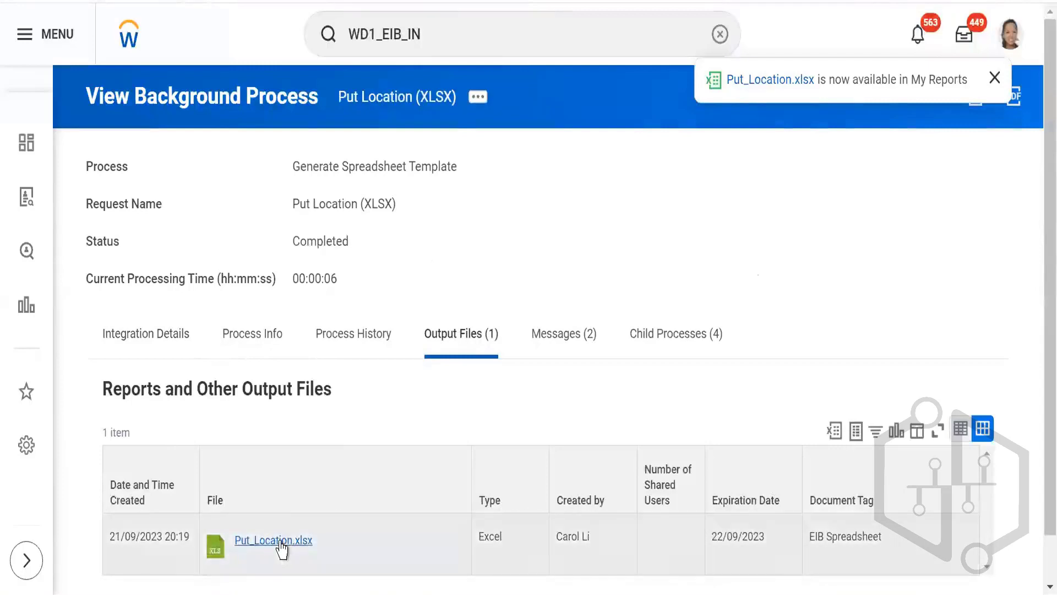
click(281, 542)
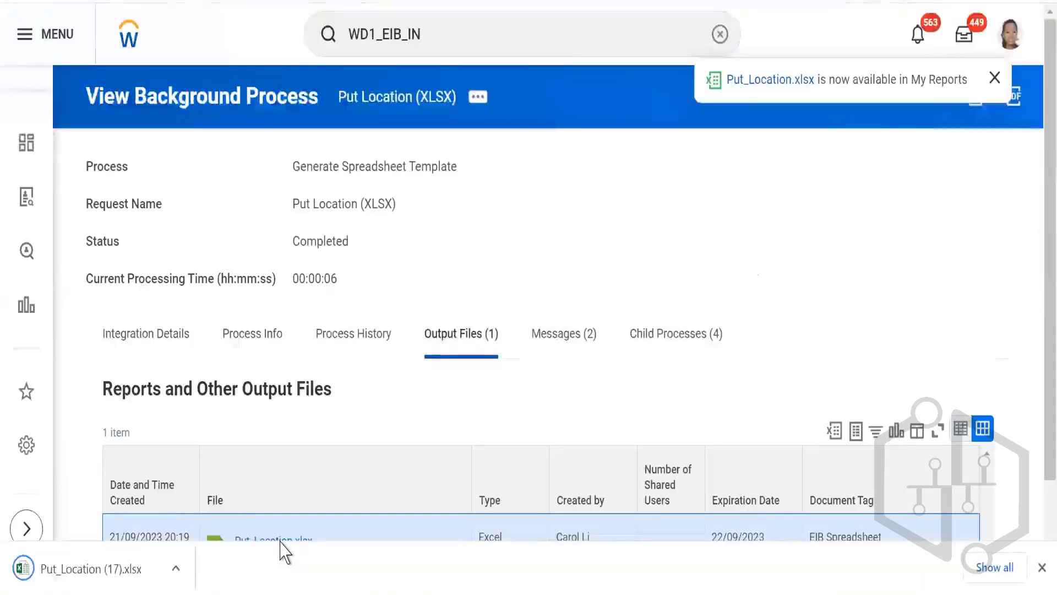
Open the downloaded Put_Location workbook in Excel for editing, removing the recovered files from Document Recovery
click(87, 583)
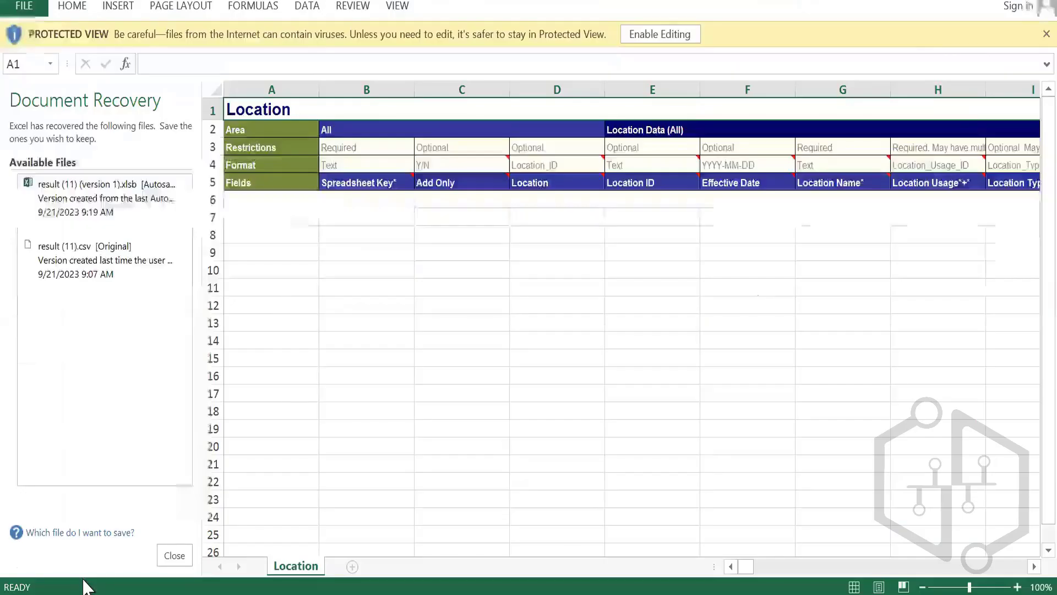
click(171, 556)
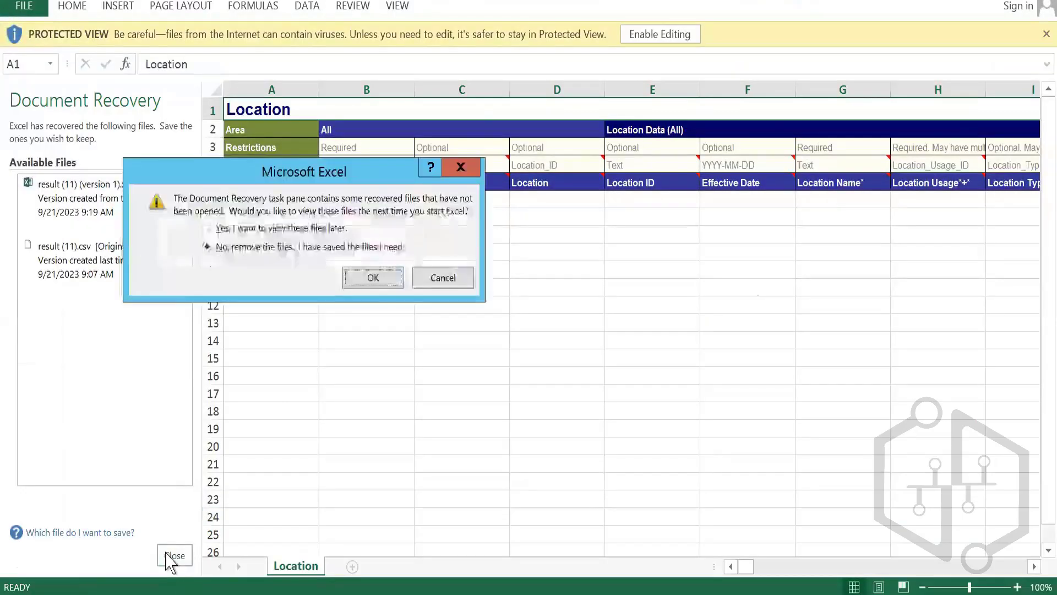
click(207, 247)
click(373, 277)
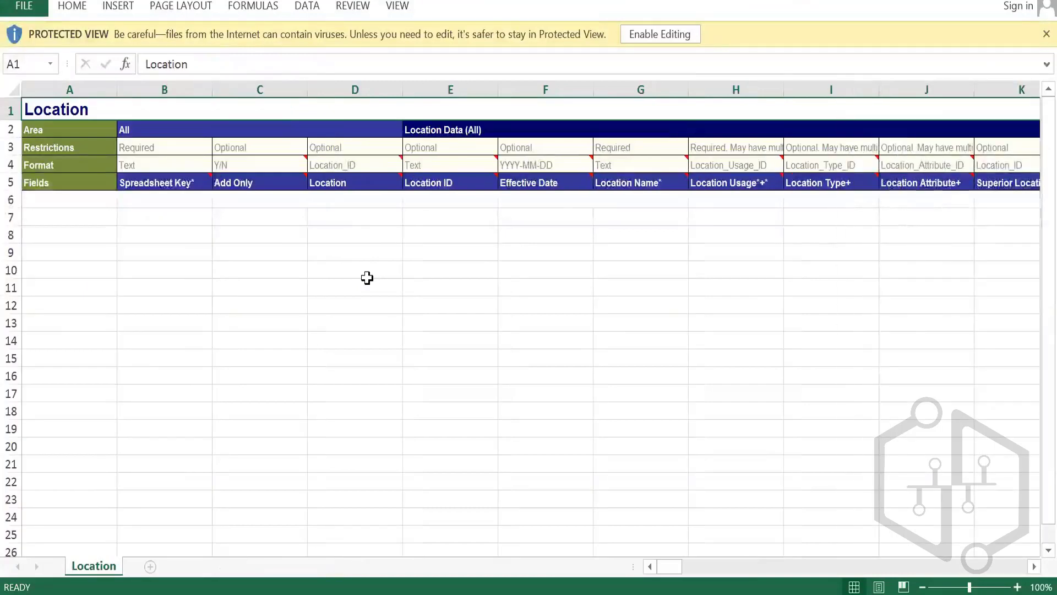
click(639, 33)
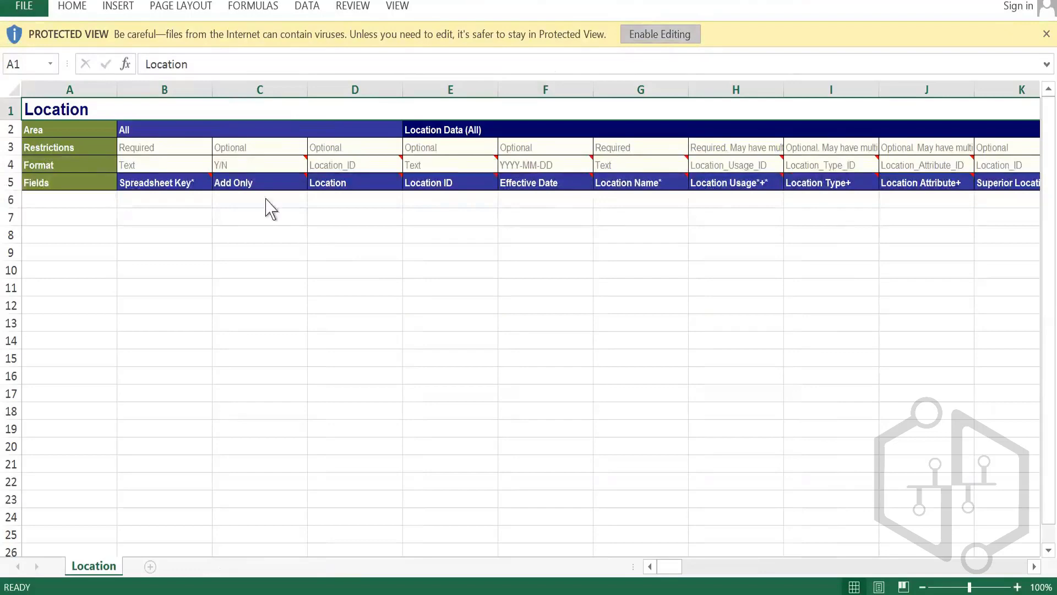
click(315, 266)
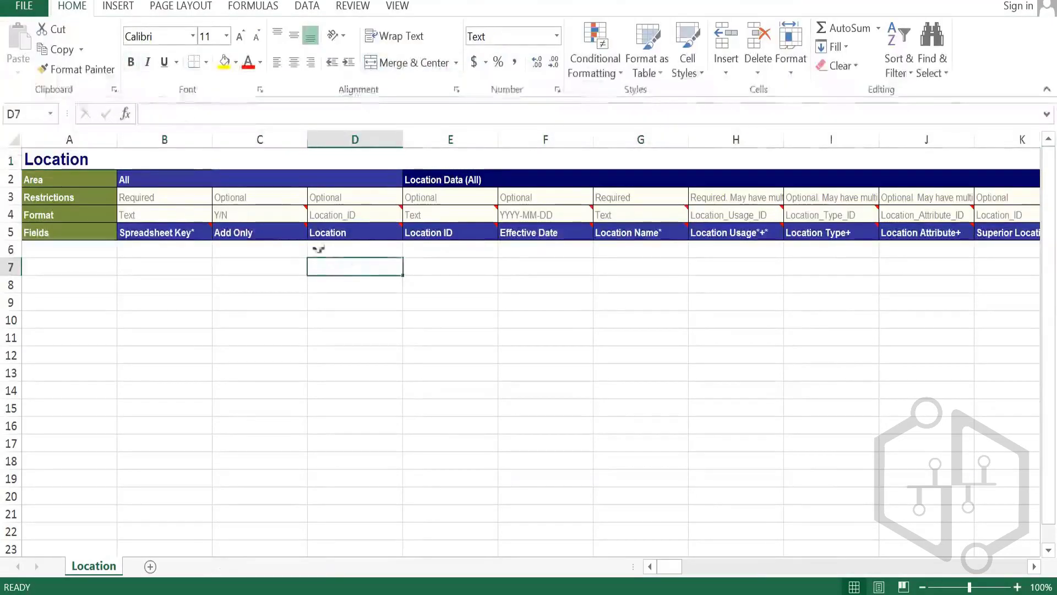
Examine the template's field headings and restrictions from Spreadsheet Key through Location Usage to identify the required fields
click(152, 232)
key(Right)
key(Right)
key(Right)
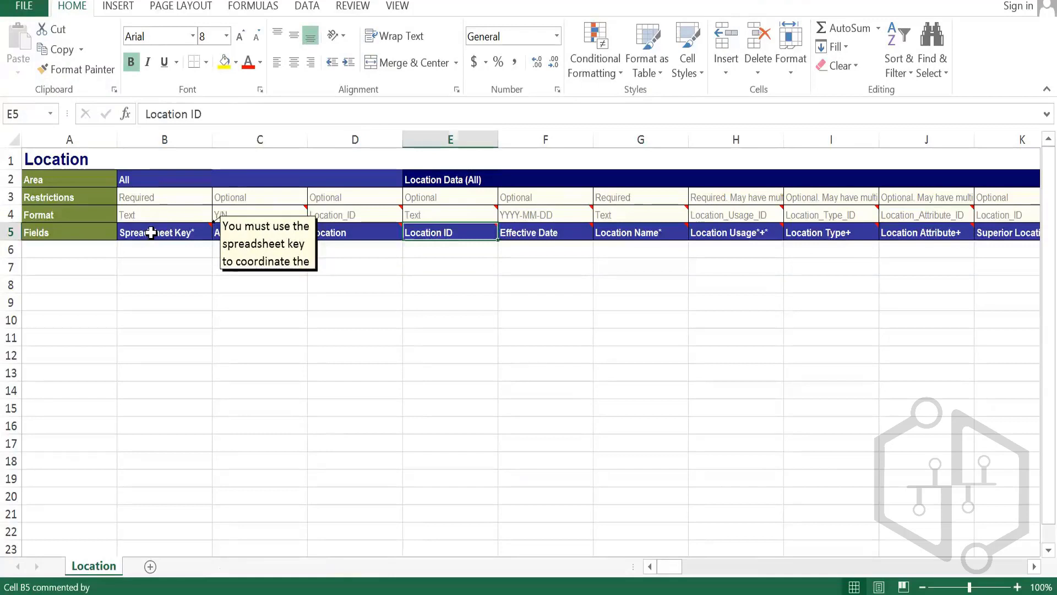
key(Right)
key(Right)
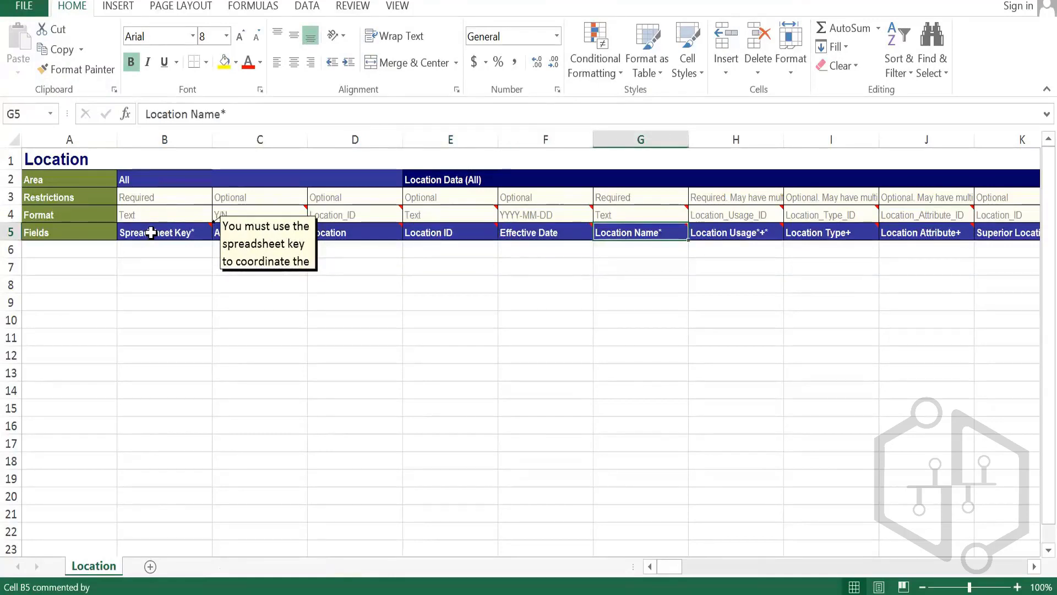
key(Down)
key(Up)
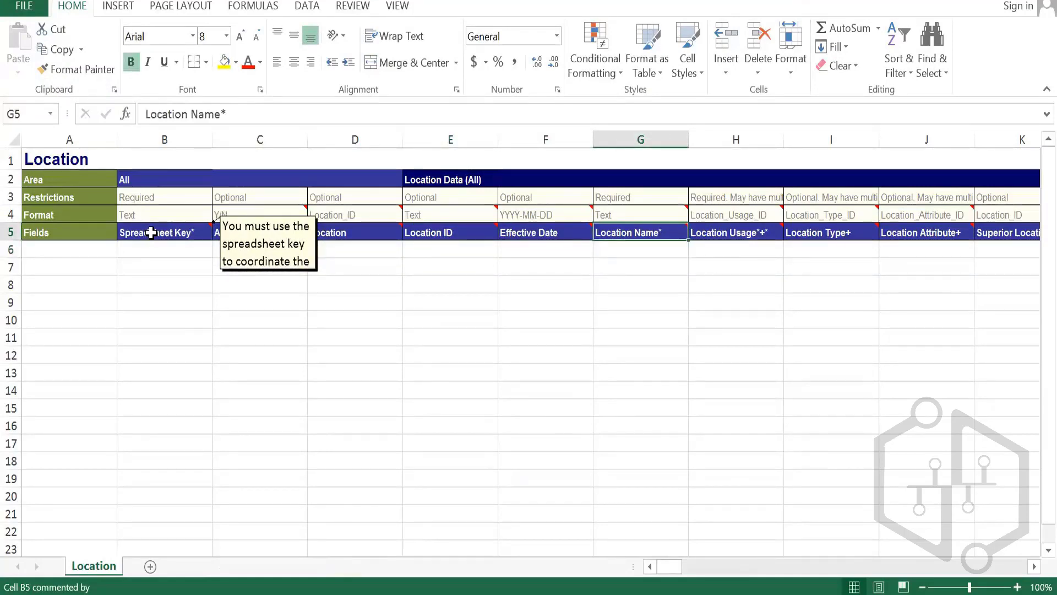
key(Up)
key(Up)
key(Down)
key(Down)
key(Right)
key(Up)
key(Up)
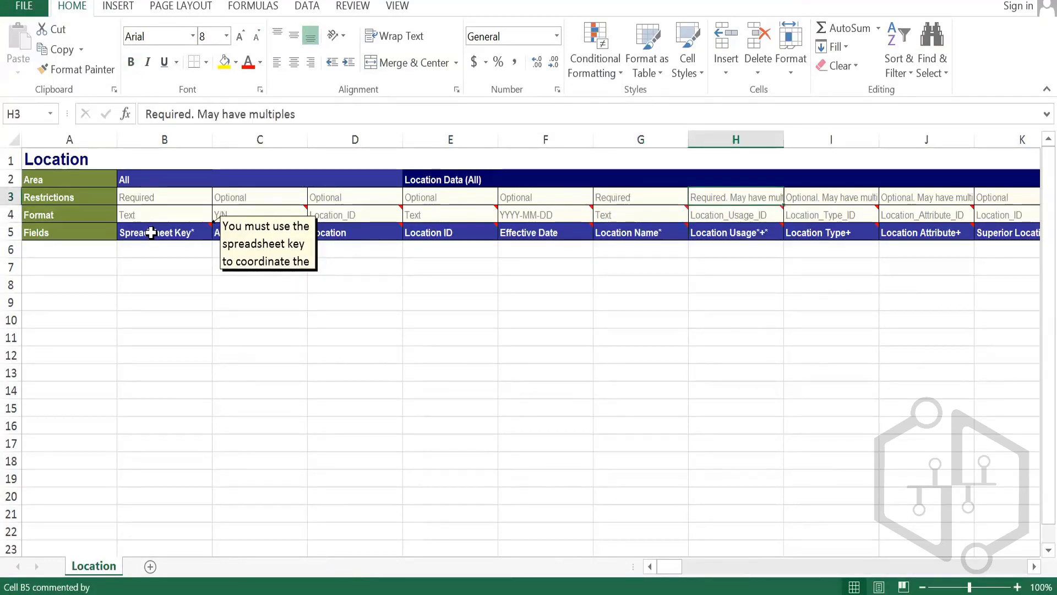
scroll(151, 232, right, 4)
key(Down)
key(Down)
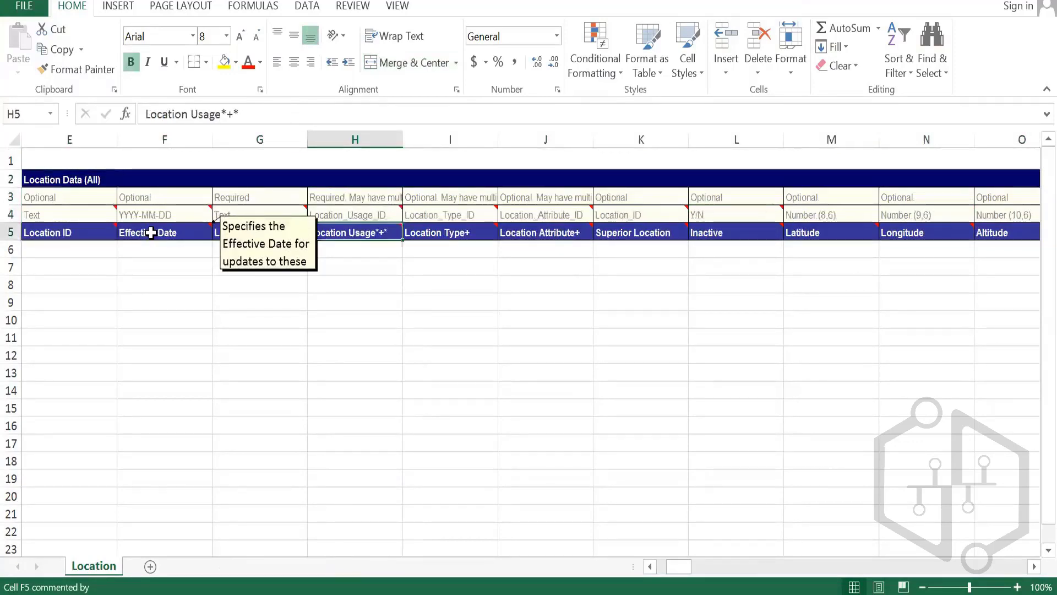
Review the field headings and restrictions in the columns from Location Type through Default Job Posting Location
key(Right)
key(Right)
key(Right)
key(Right)
key(Right)
key(Right)
key(Right)
key(Right)
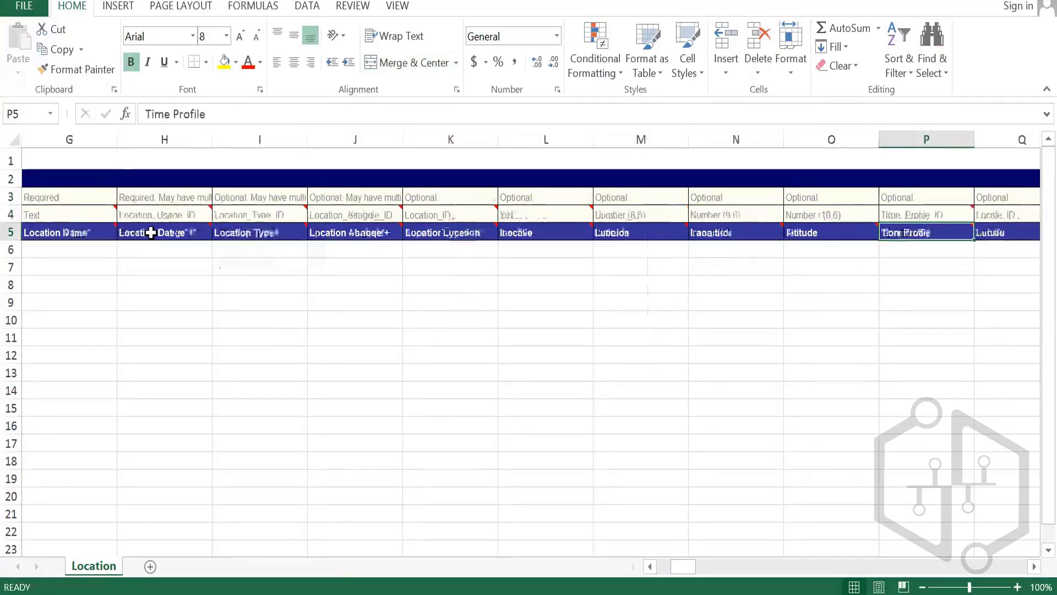
key(Right)
key(Right)
key(Right)
key(Right)
key(Right)
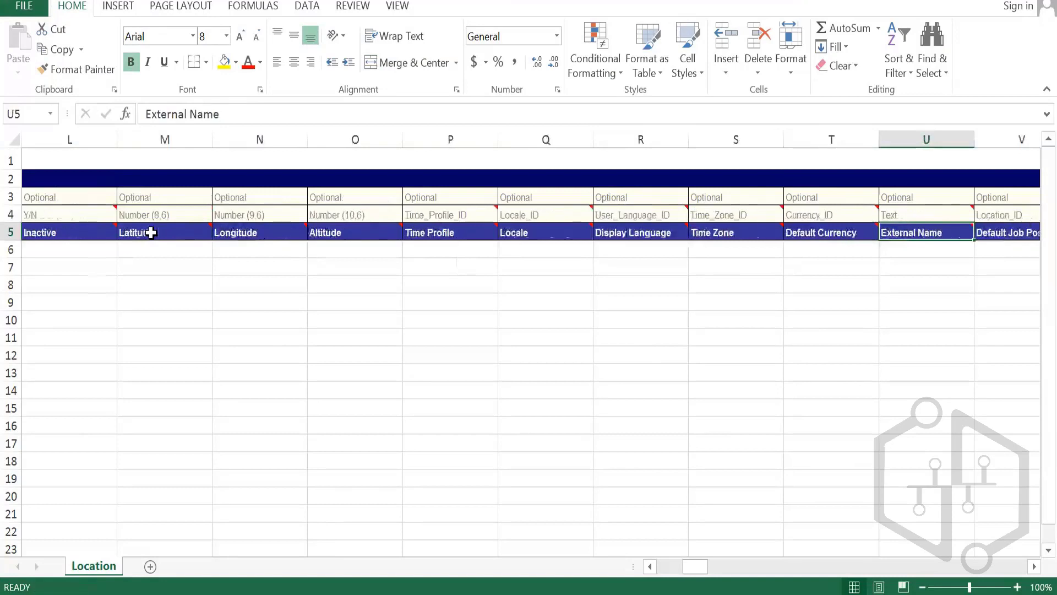
key(Right)
key(Left)
key(Left)
key(Left)
key(Left)
key(Left)
key(Left)
key(Left)
key(Left)
key(Left)
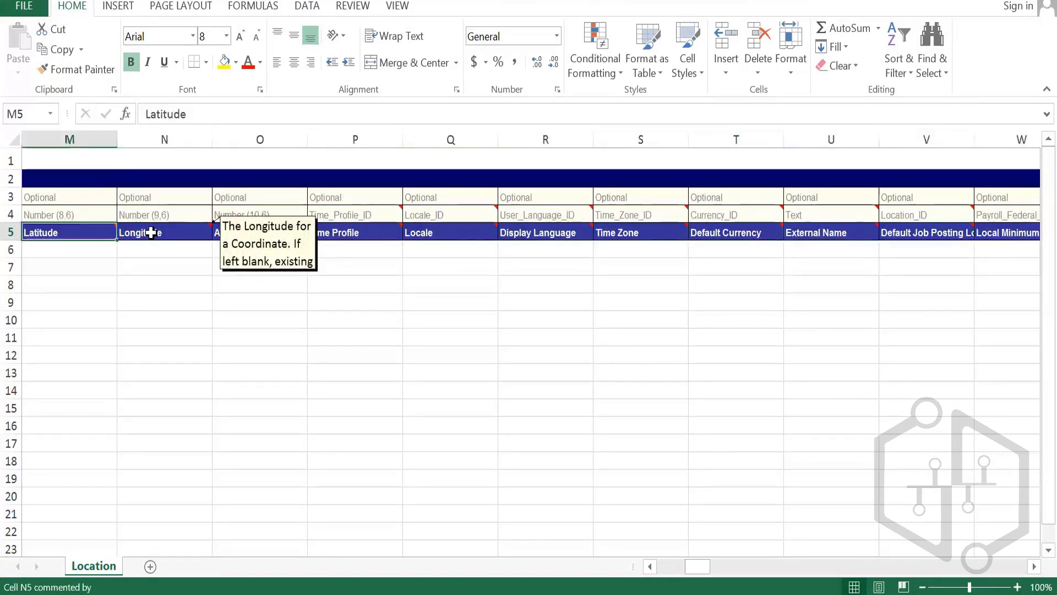
Enter Delhi as the Location Name in the first data row, cell G6
key(Home)
key(Right)
key(Right)
key(Right)
key(Right)
key(Right)
key(Right)
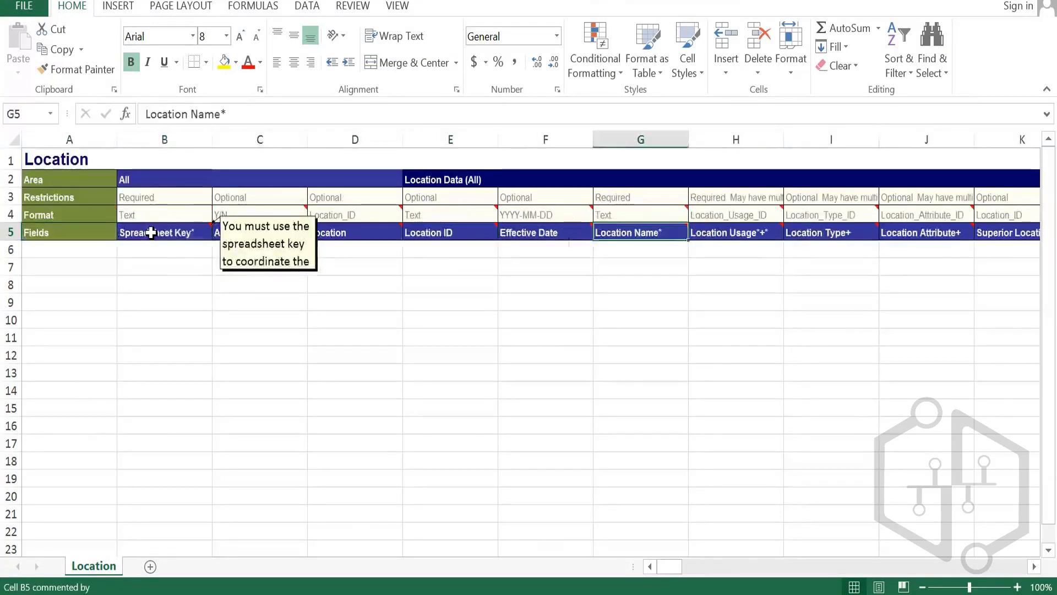
key(Down)
key(Up)
key(Down)
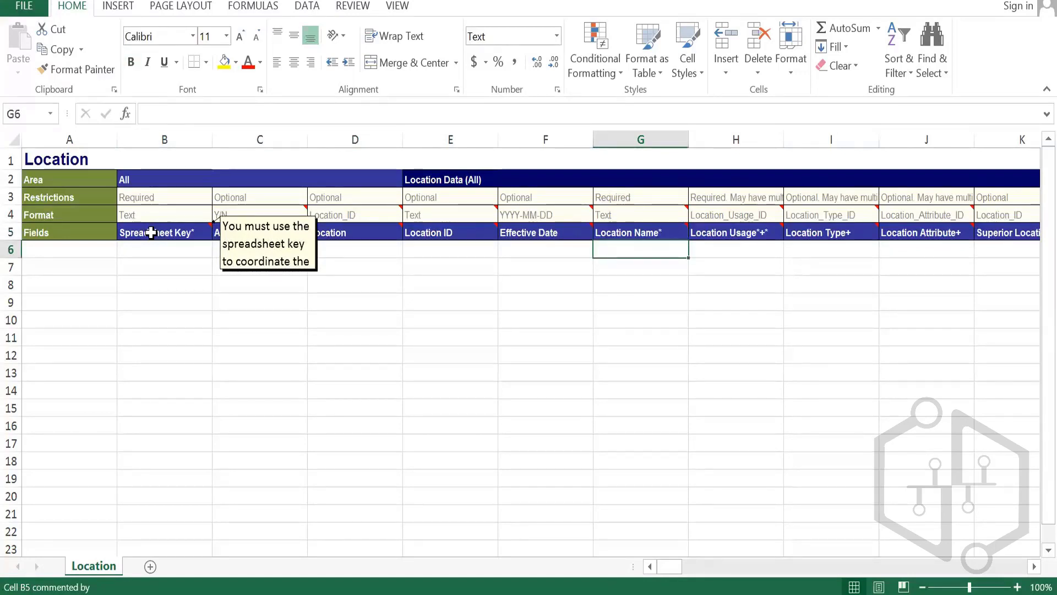
text(Del)
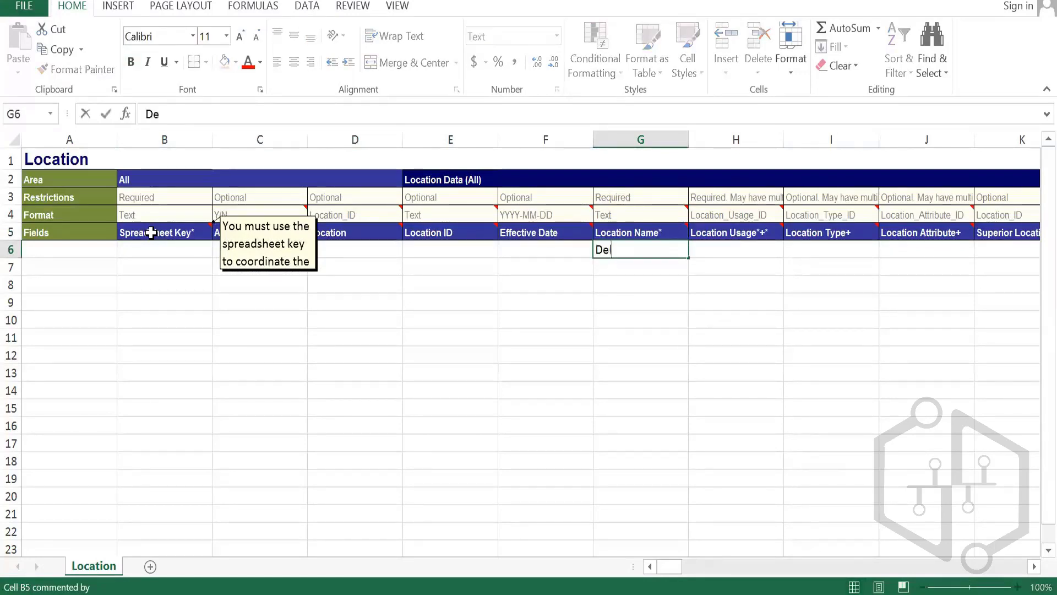
text(g)
key(BackSpace)
text(hi)
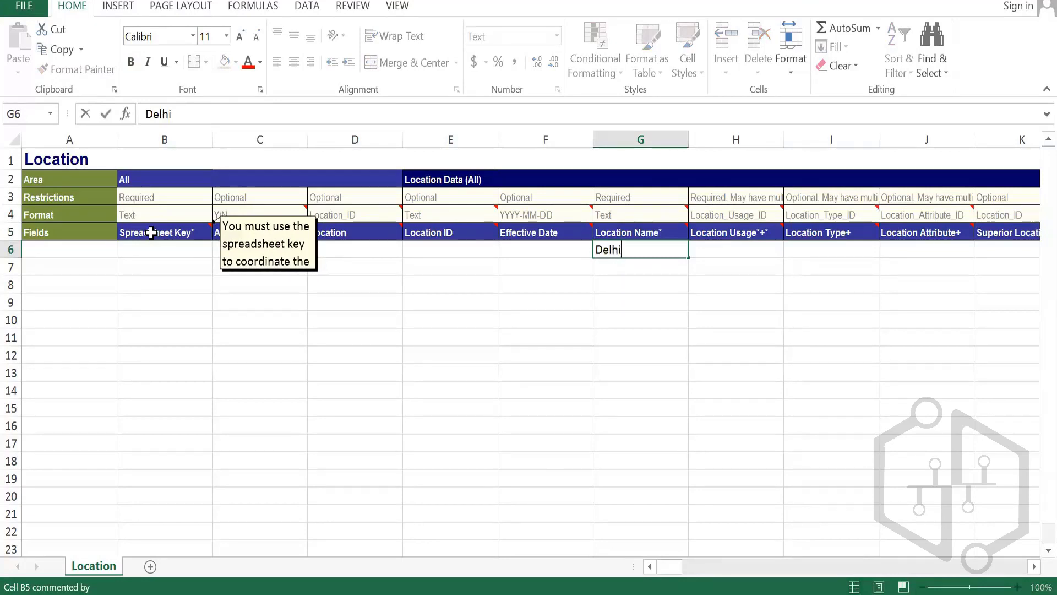
key(Tab)
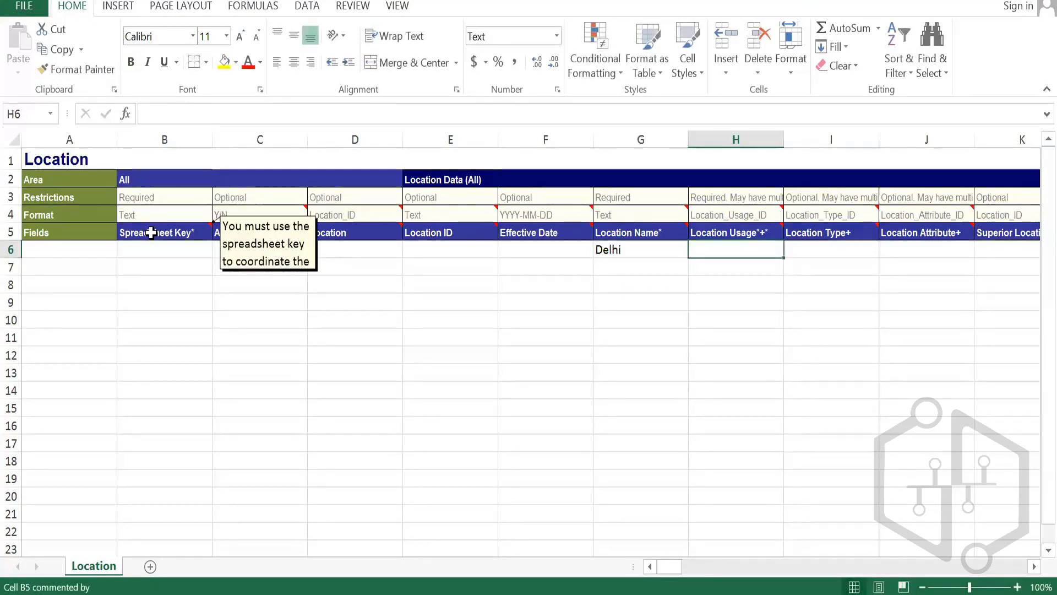
Enter Business Site as the Location Usage for Delhi in cell H6
text(Bus)
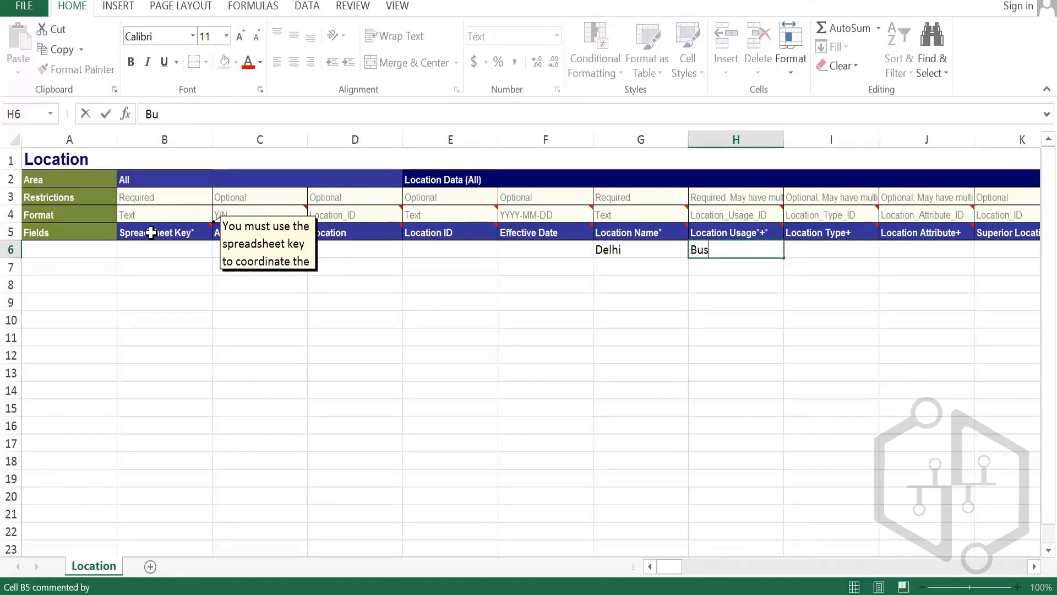
text(iness)
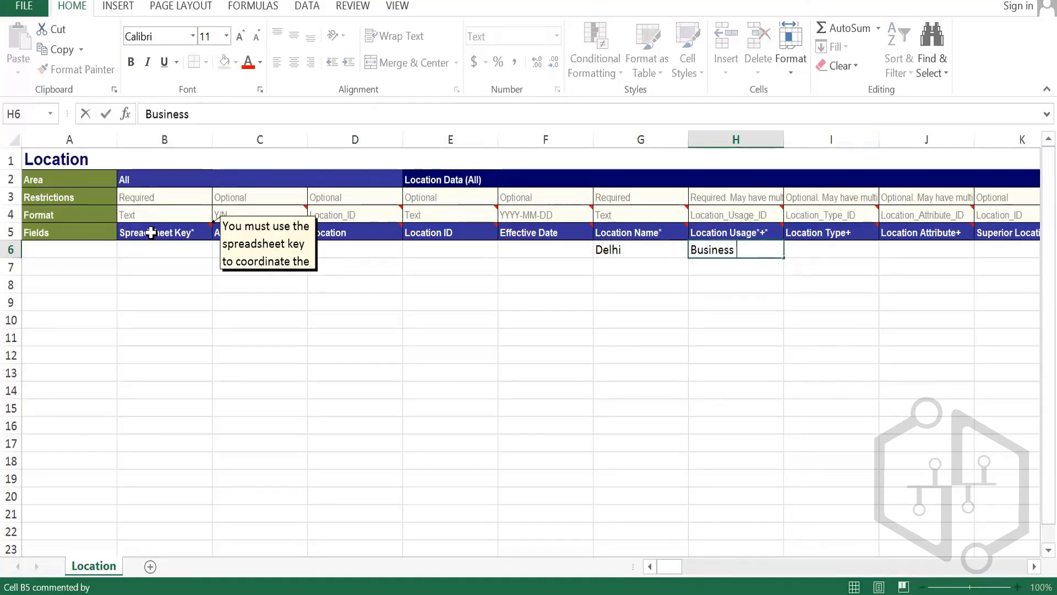
text( Site)
key(Return)
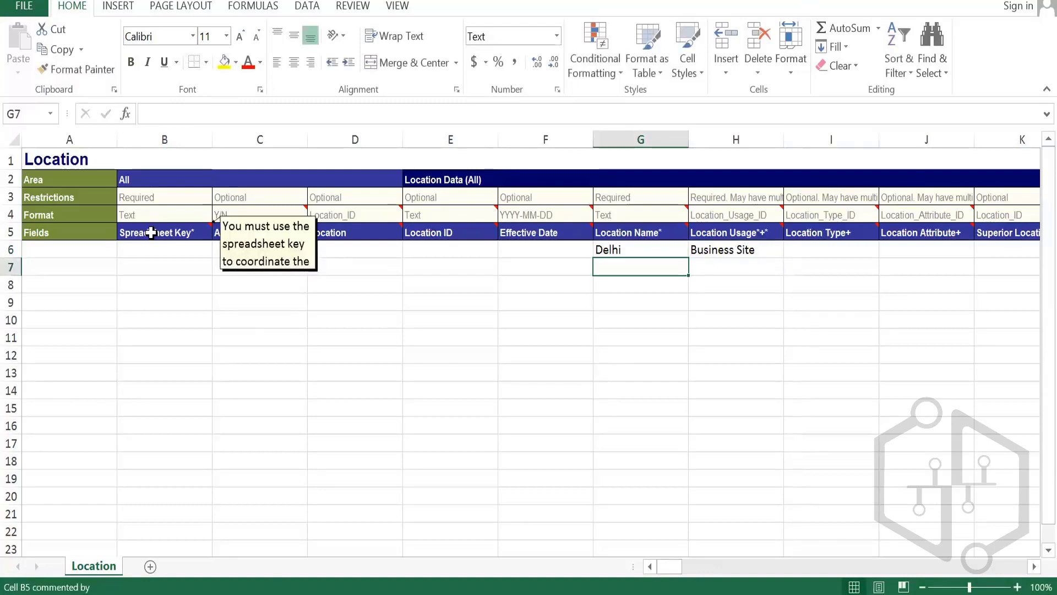
Enter Mumbai as the Location Name in the second data row, cell G7
text(Mumb)
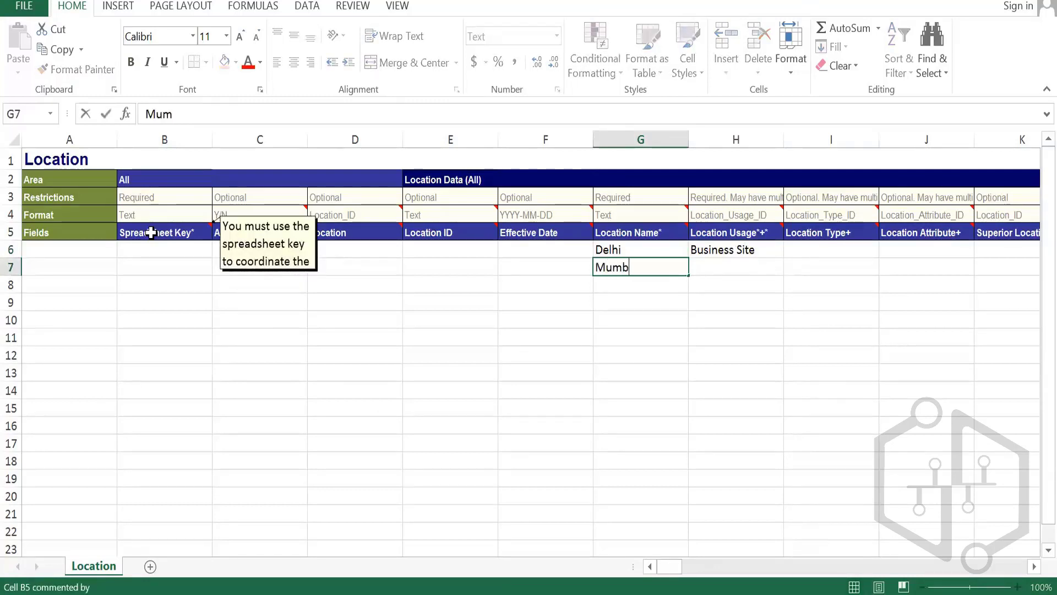
text(ai)
key(Tab)
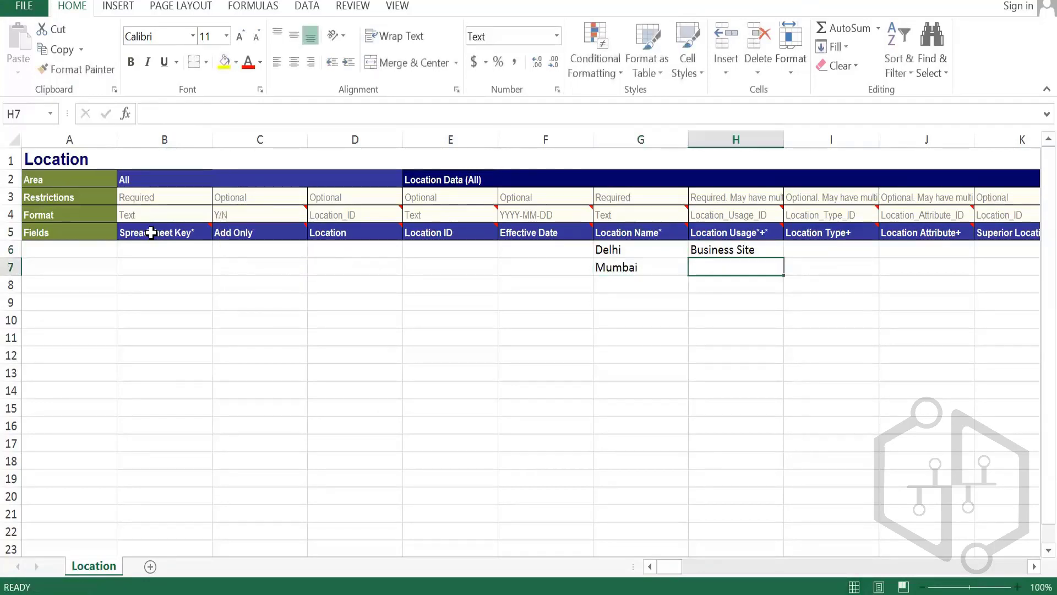
Copy Business Site from cell H6 into H7 as the Location Usage for Mumbai and save the workbook
click(730, 251)
key(ctrl+c)
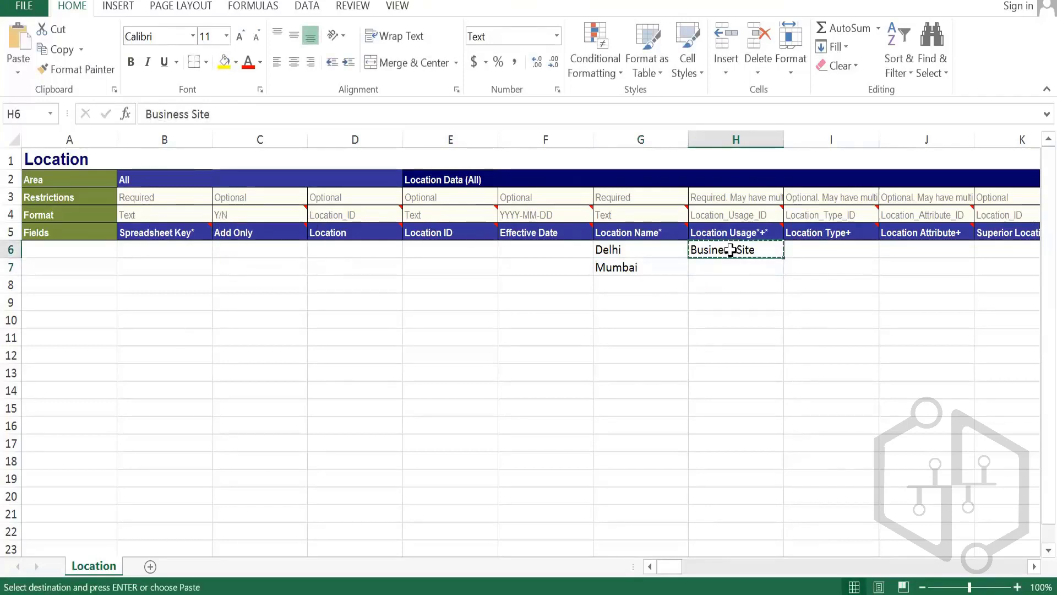
click(732, 271)
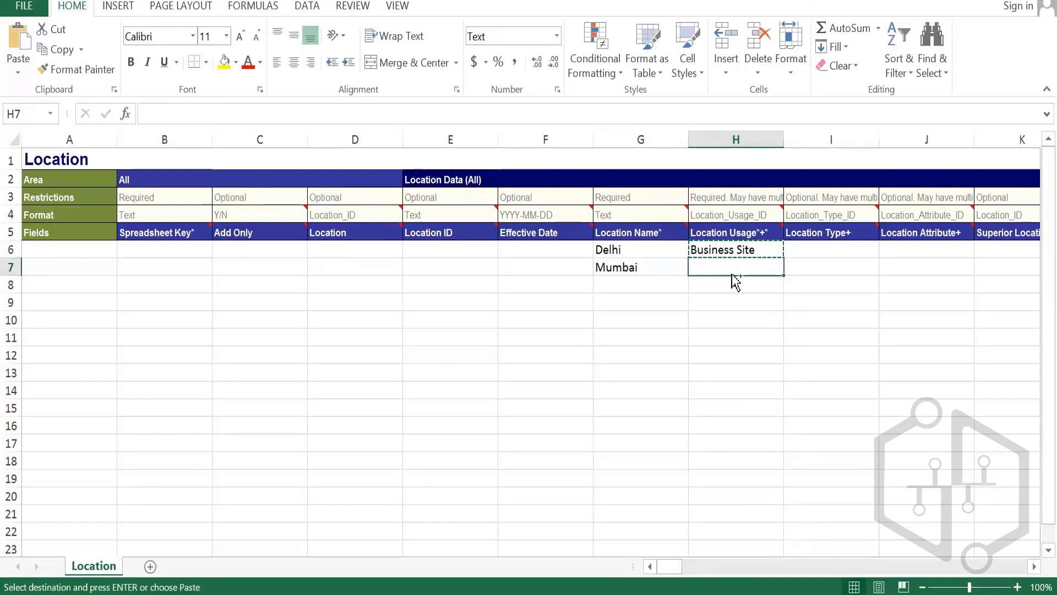
key(ctrl+v)
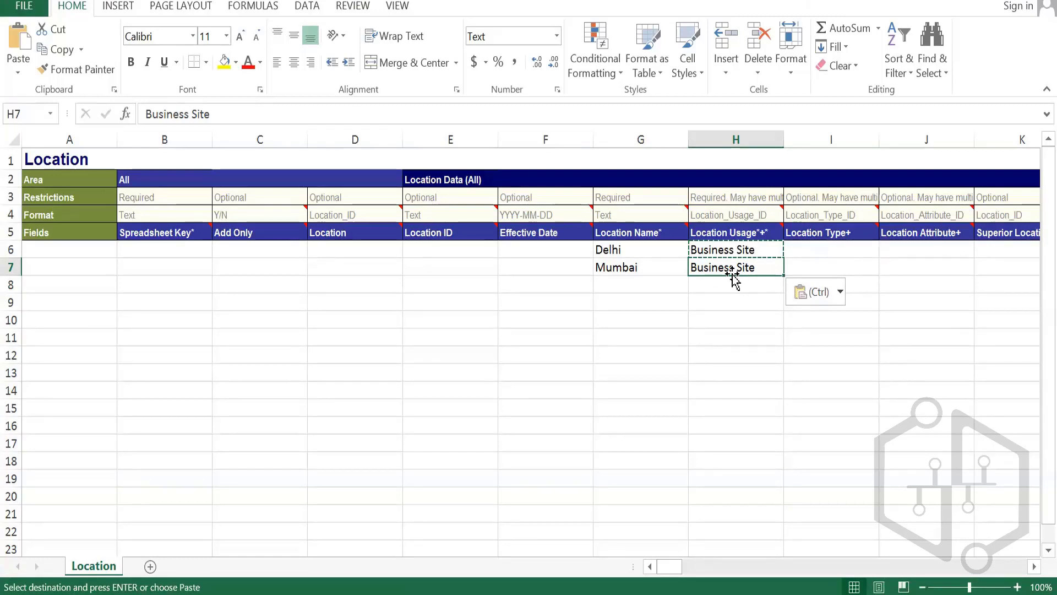
click(303, 425)
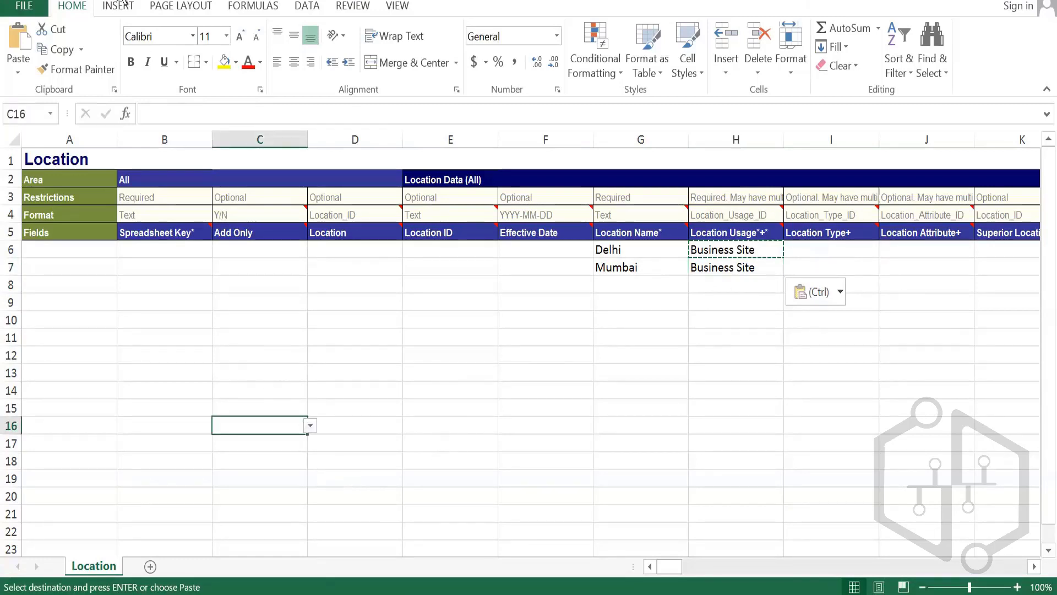
key(ctrl+s)
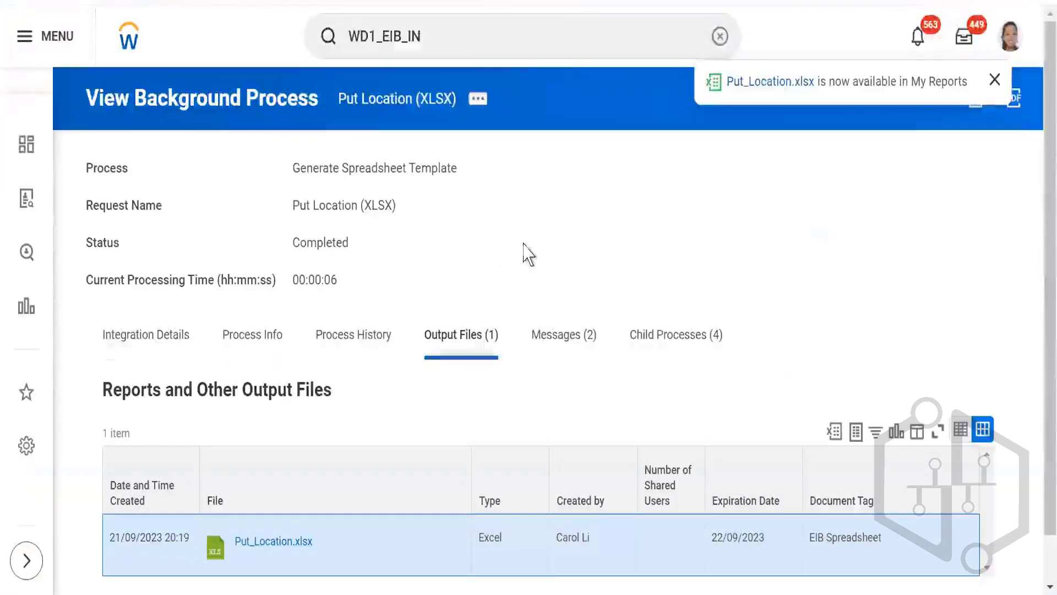
Switch to Workday, search for WD1_EIB_IN across more categories and open that integration system
click(441, 38)
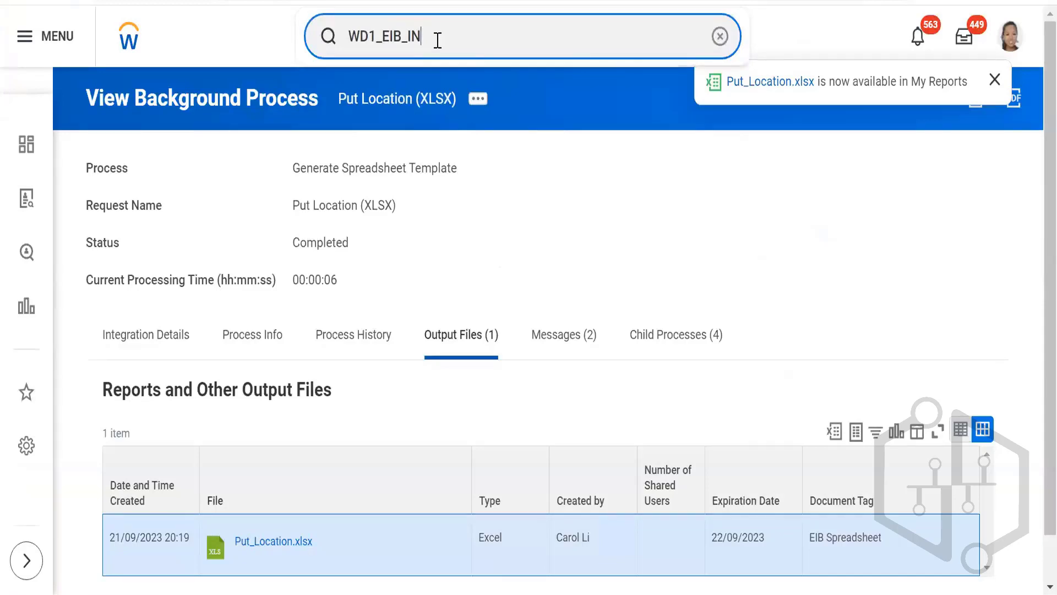
key(Return)
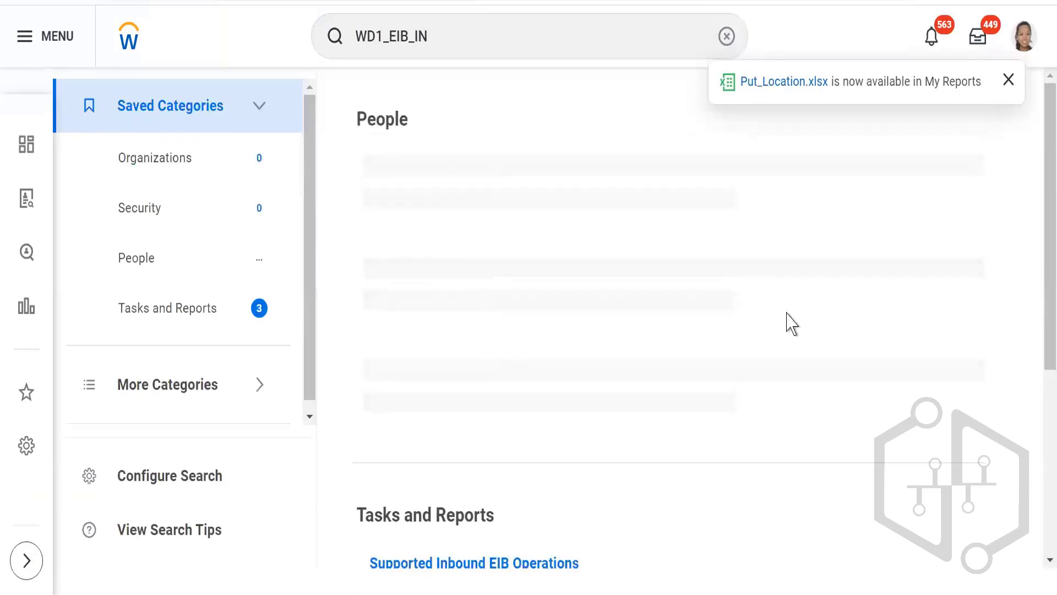
drag(1039, 214, 1038, 462)
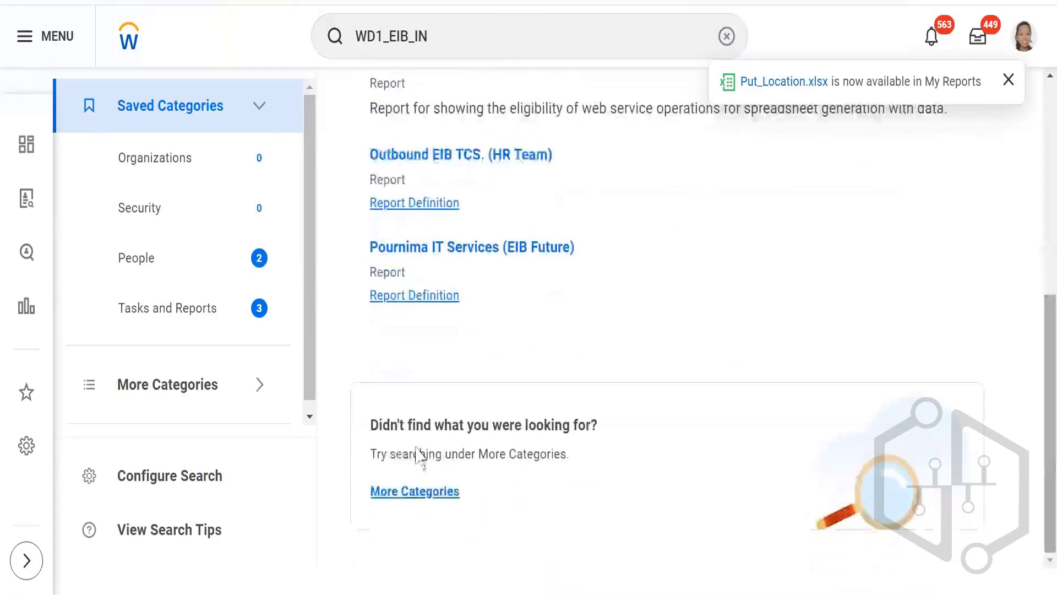
click(392, 494)
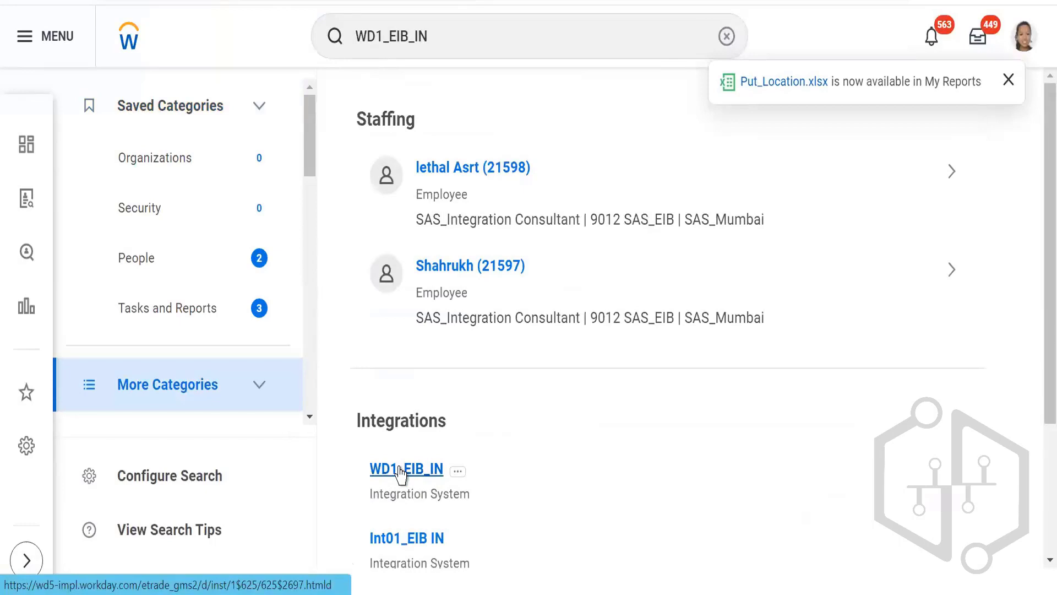
click(434, 476)
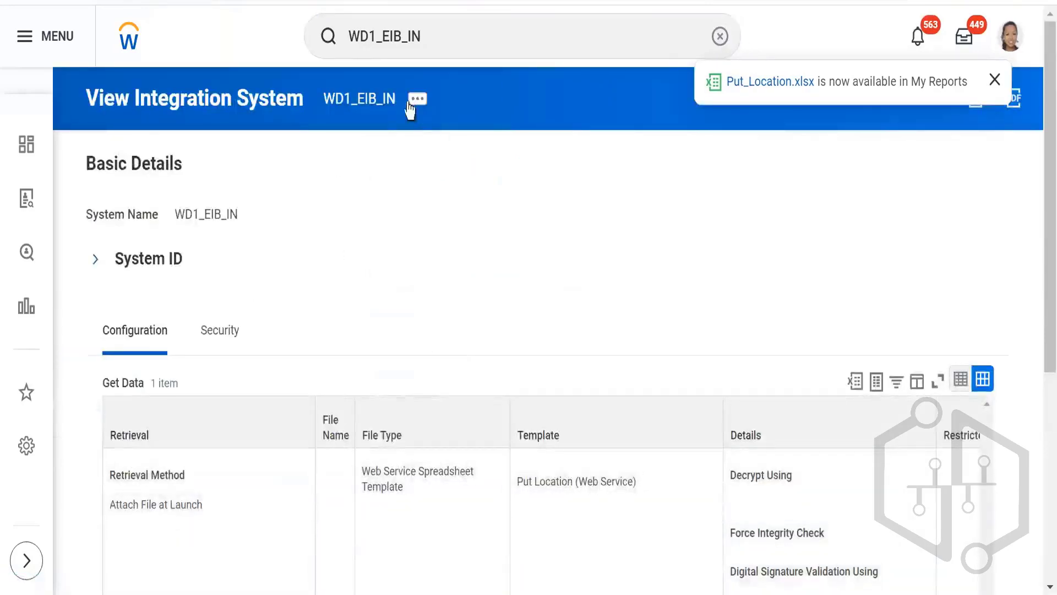
Start the Launch / Schedule task for the WD1_EIB_IN integration with the Run Now frequency
click(416, 100)
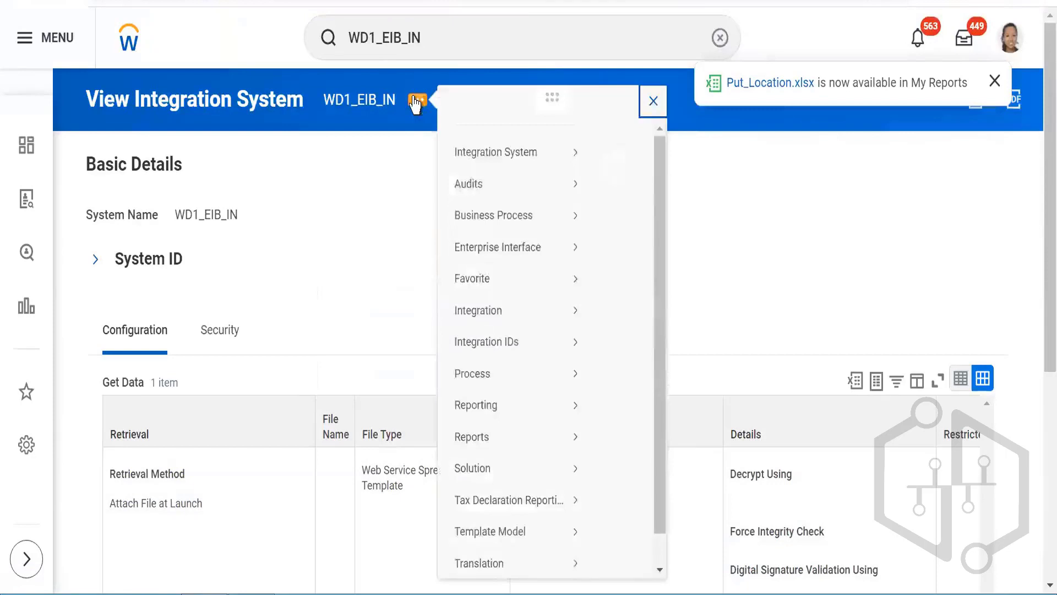
mouse_move(451, 332)
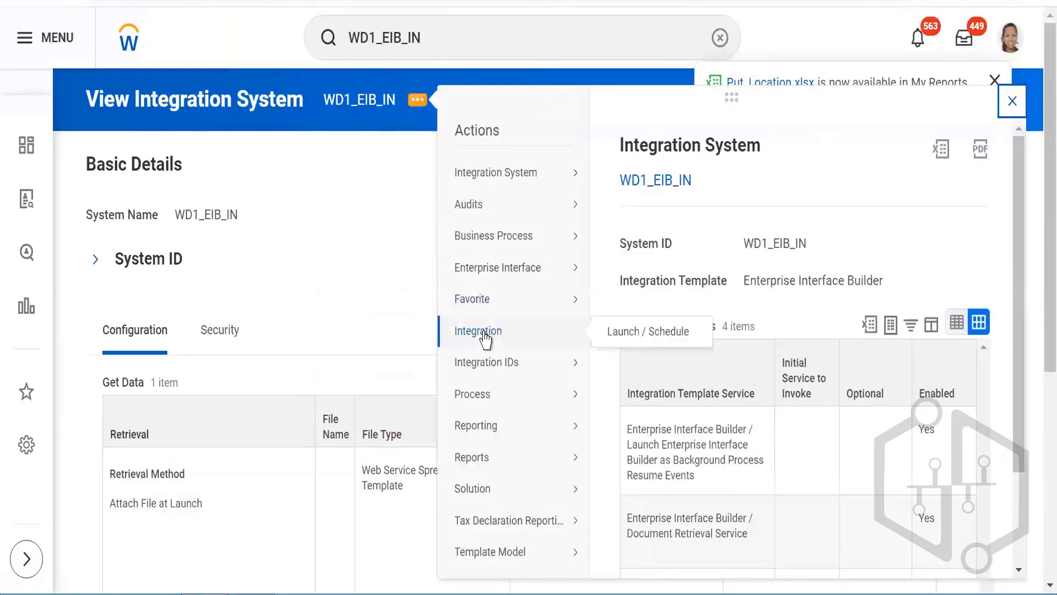
click(648, 333)
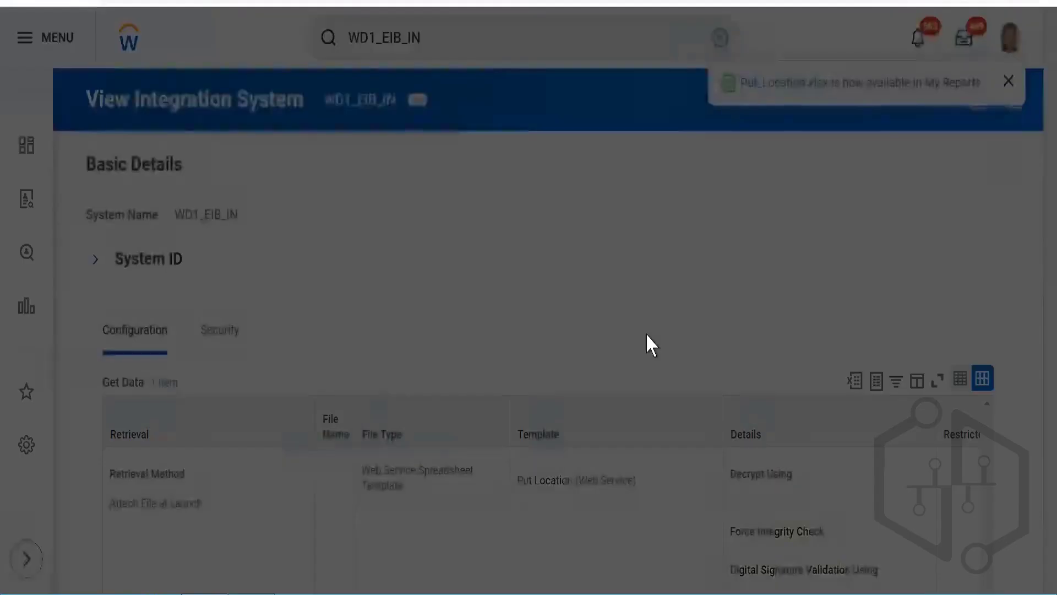
click(328, 419)
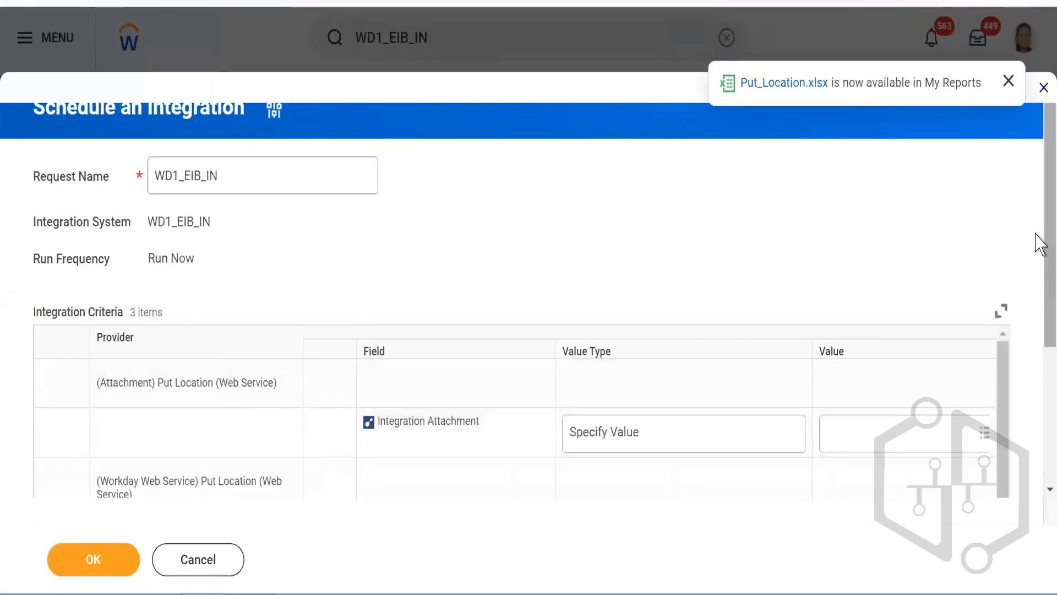
Create an integration attachment from the downloaded file Put_Location (17) and set it as the Integration Attachment value
scroll(1038, 353, down, 3)
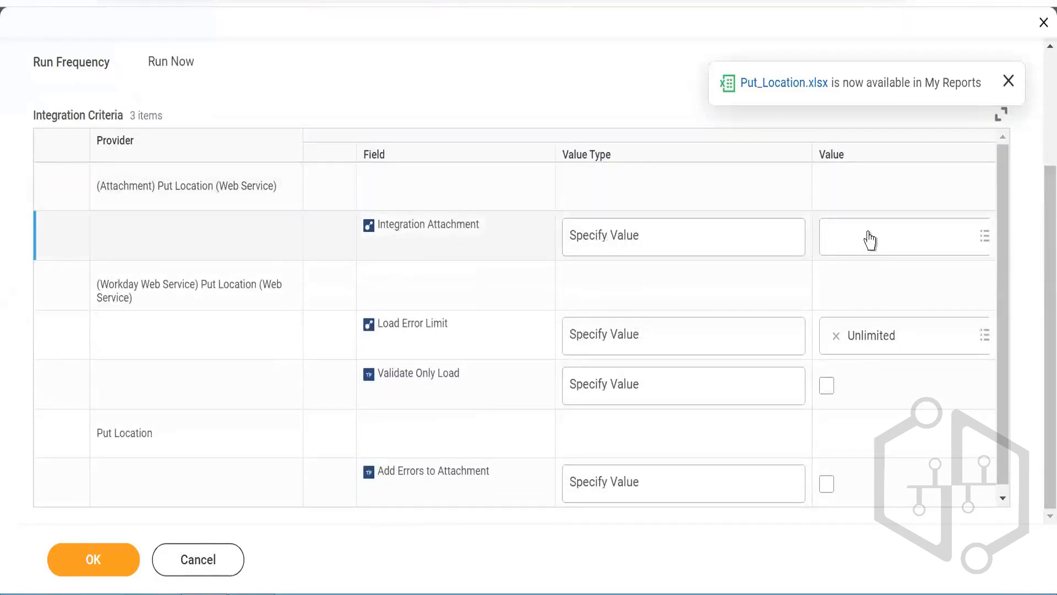
click(885, 235)
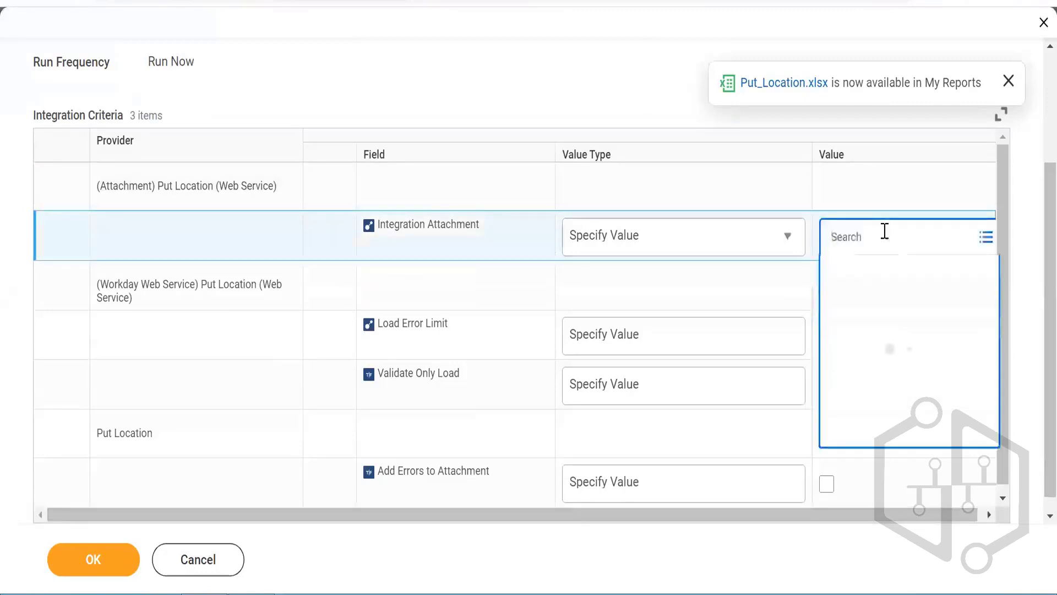
click(888, 398)
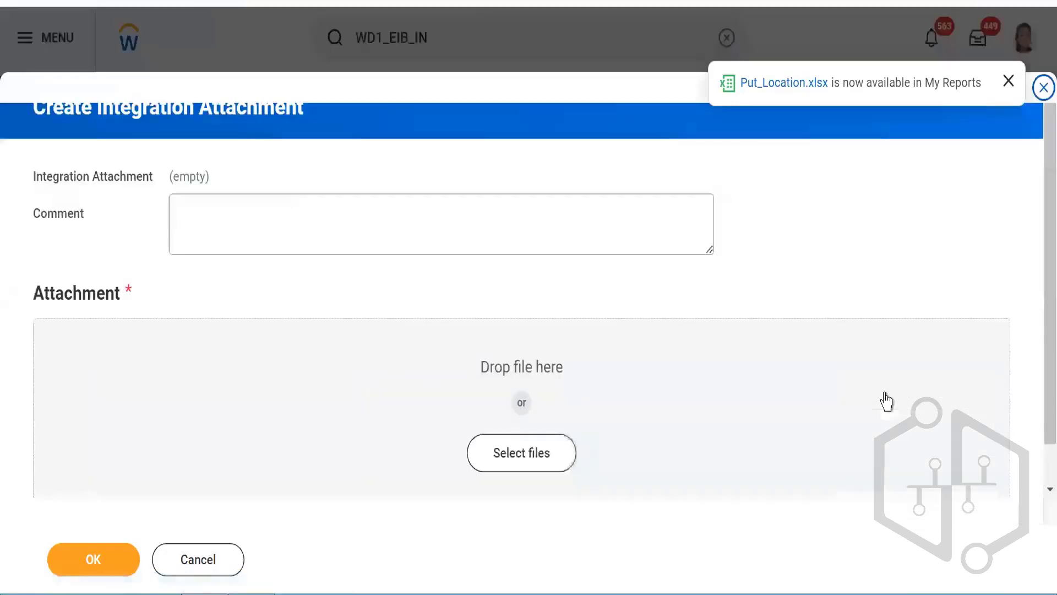
click(505, 460)
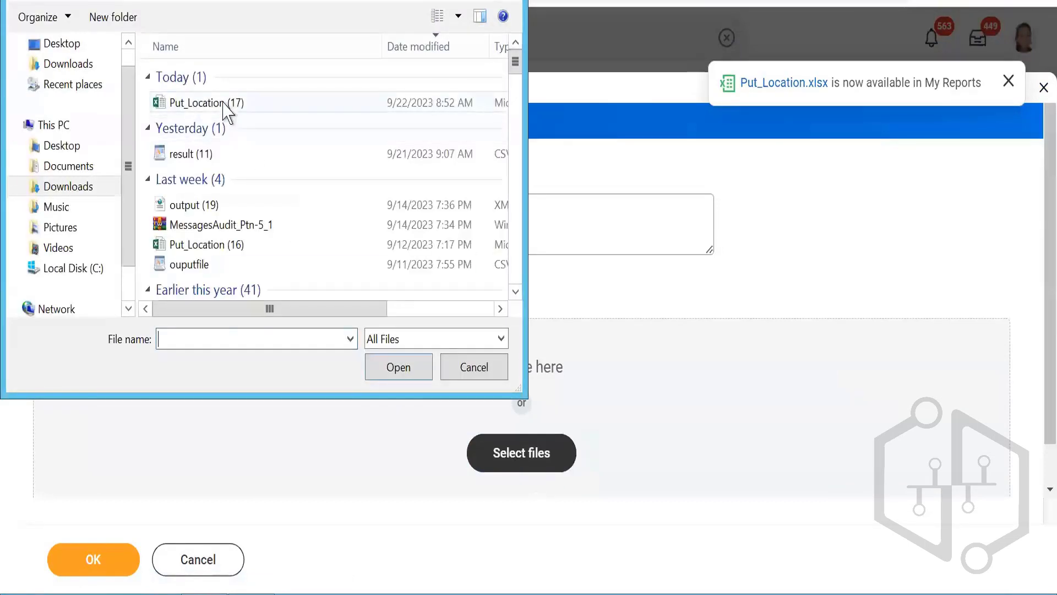
click(229, 104)
click(387, 365)
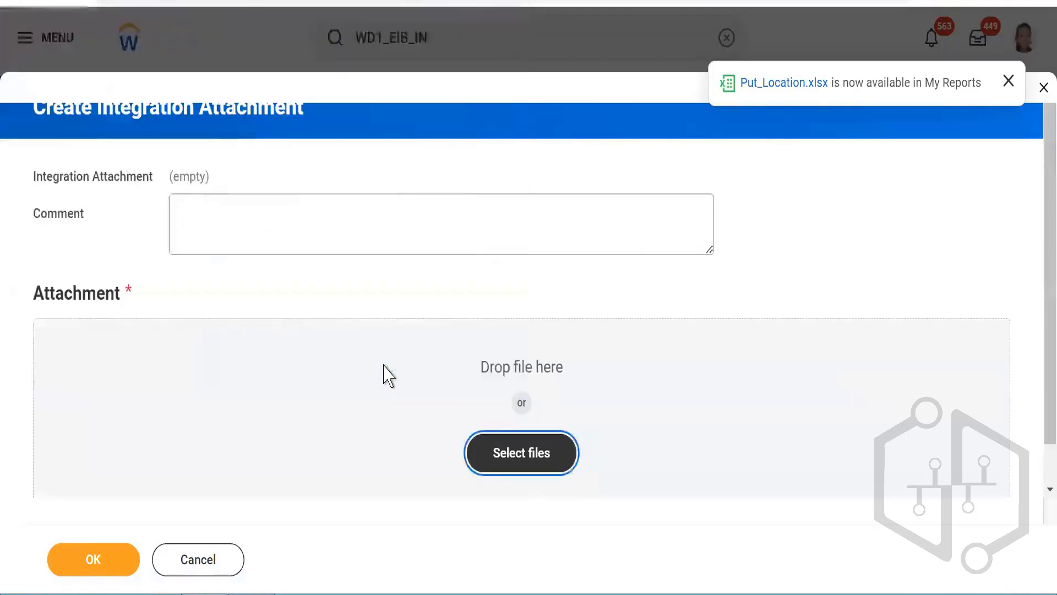
click(93, 559)
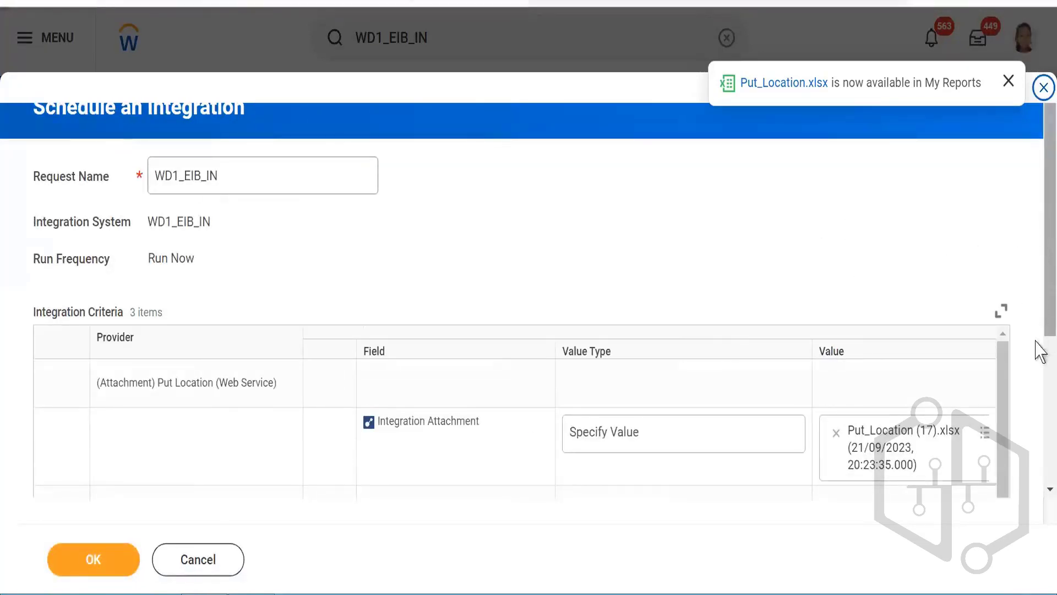
Run the integration with Validate Only Load cleared and Load Error Limit left at Unlimited
scroll(1039, 352, down, 4)
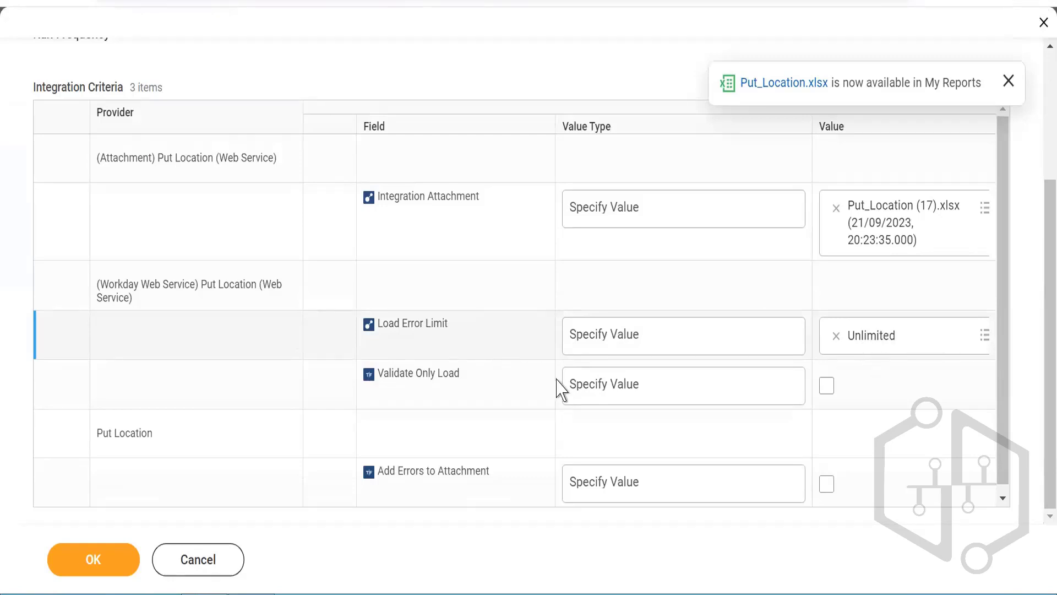
drag(379, 373, 465, 413)
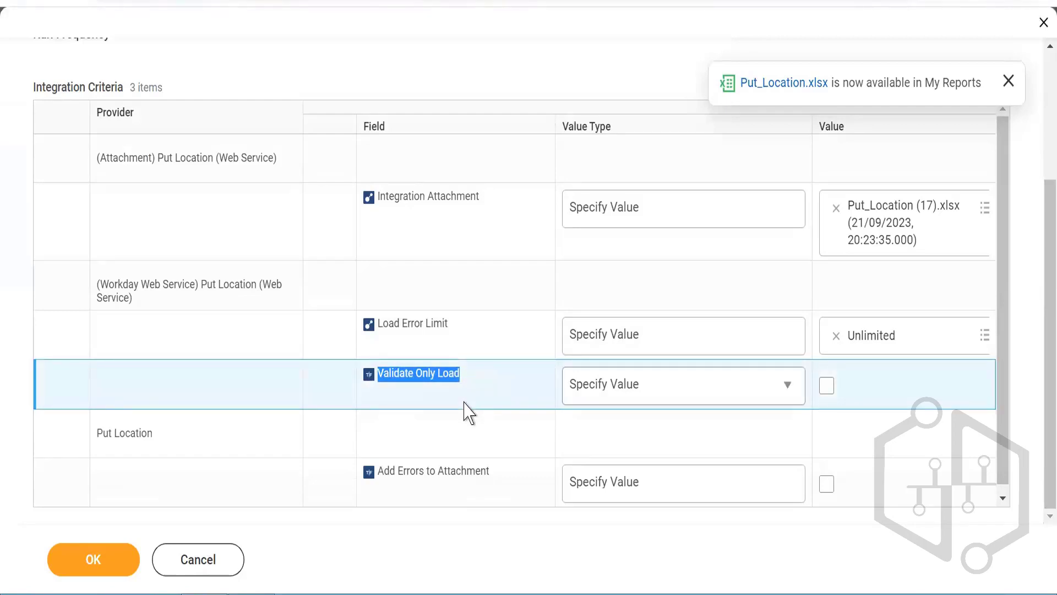
click(825, 390)
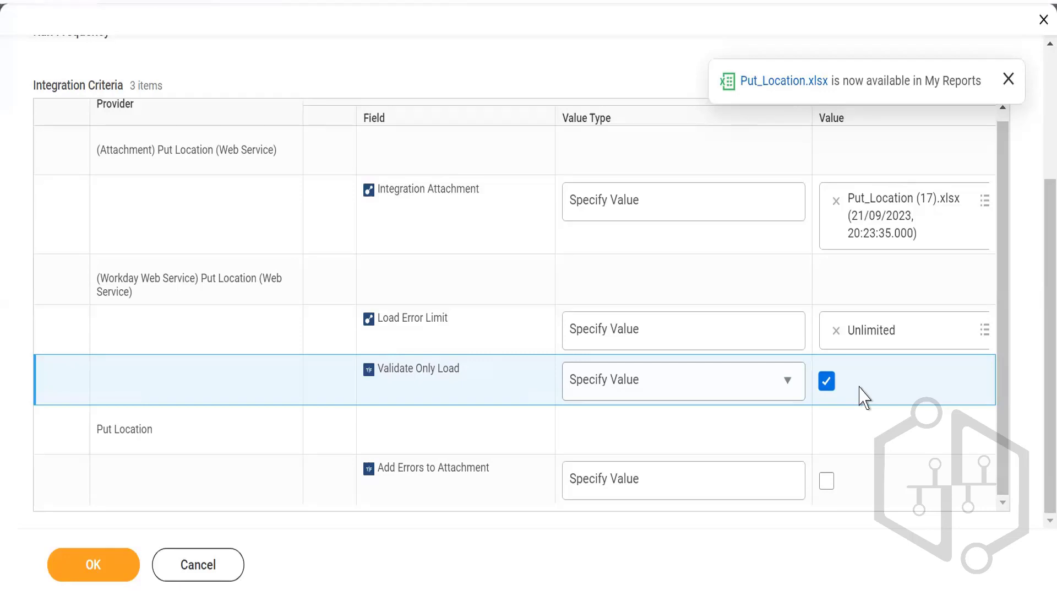
click(826, 382)
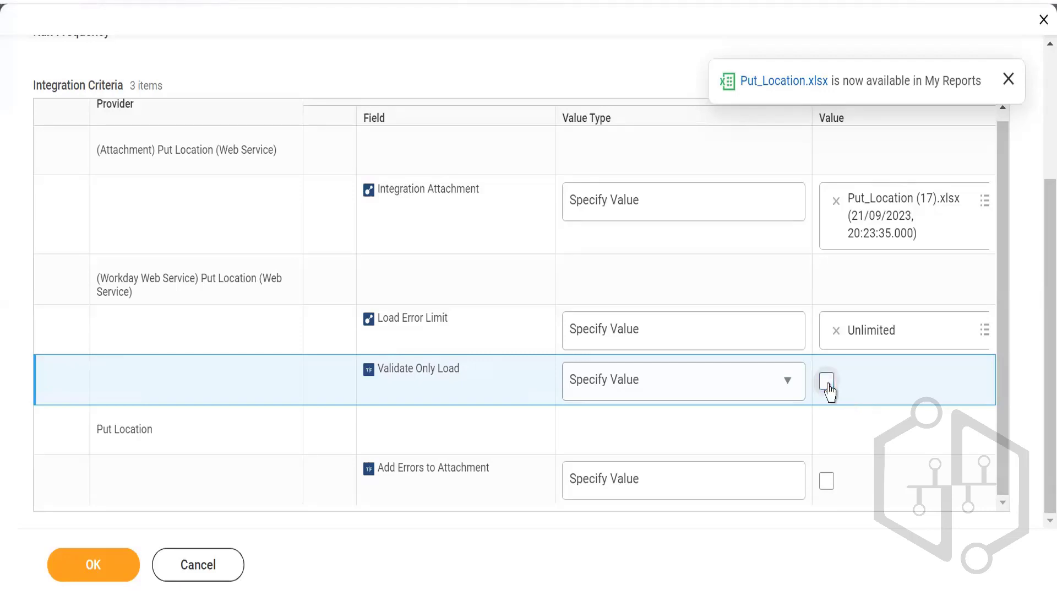
click(83, 578)
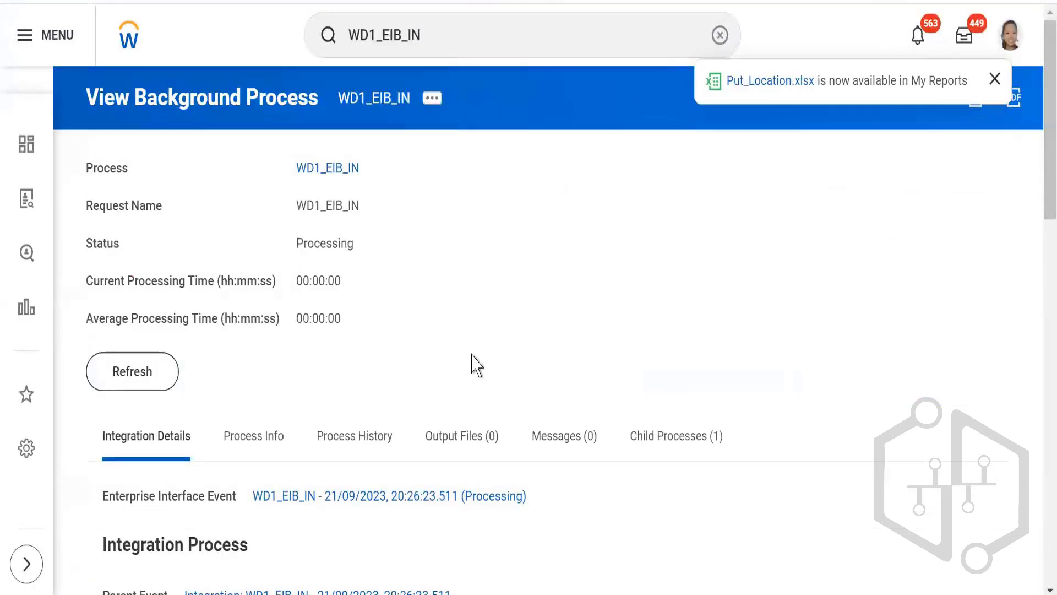
Refresh the WD1_EIB_IN background process until processing ends, dismissing the Put_Location.xlsx notification
click(124, 379)
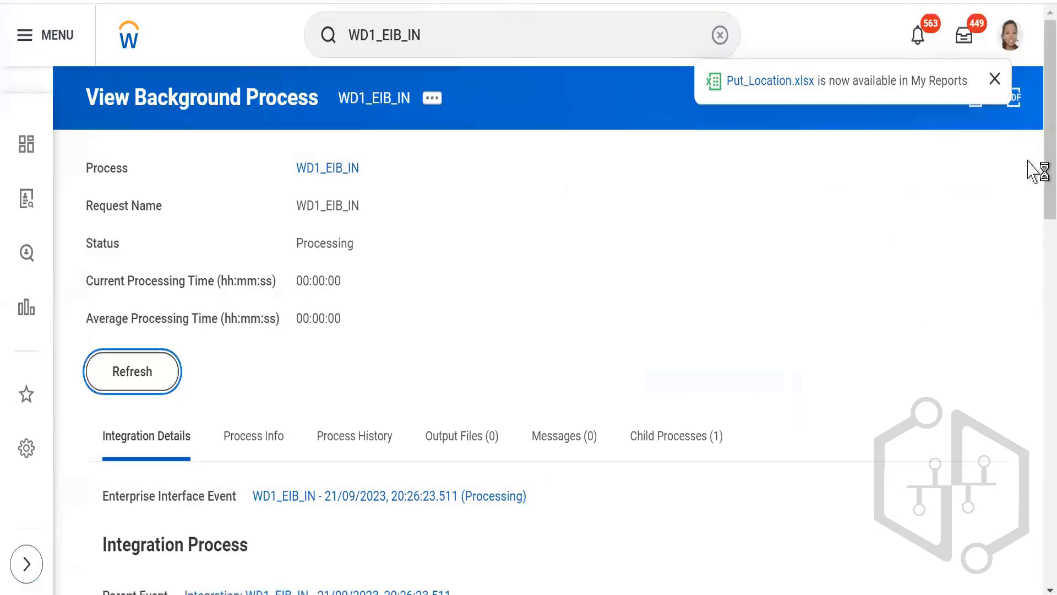
scroll(1038, 187, down, 1)
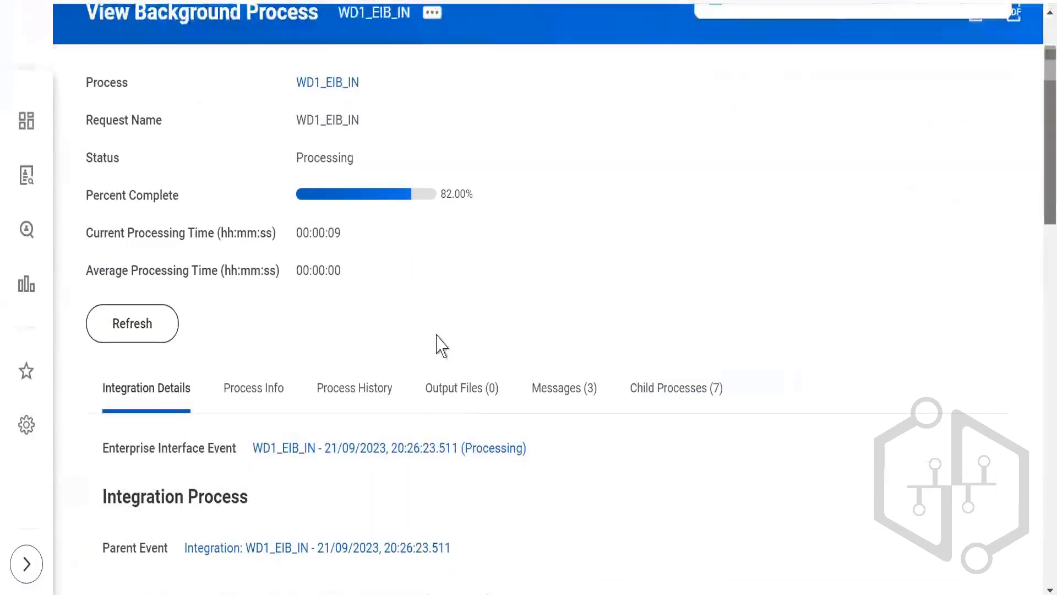
click(112, 329)
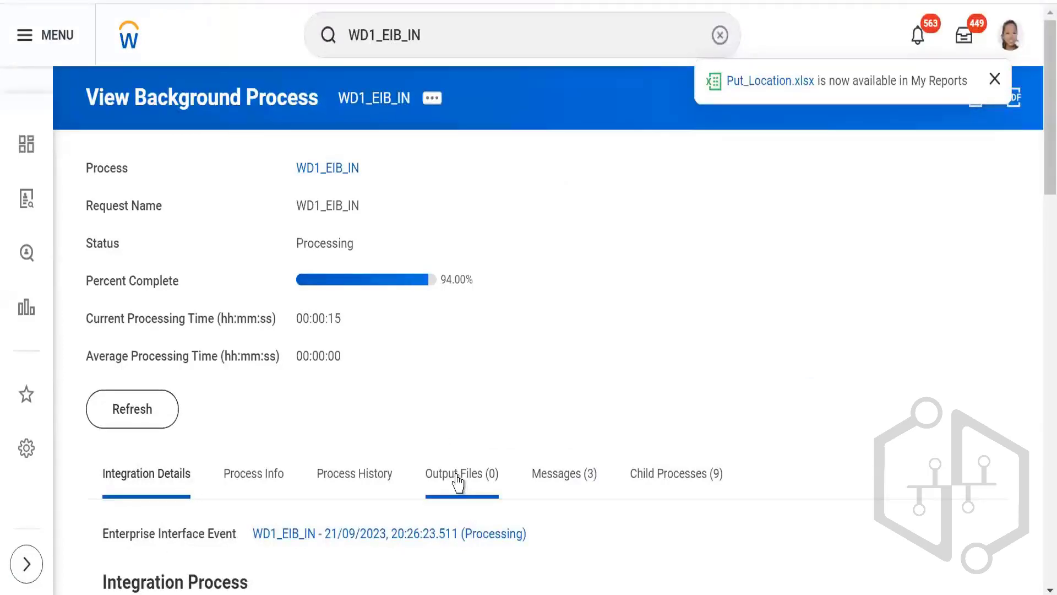
click(996, 80)
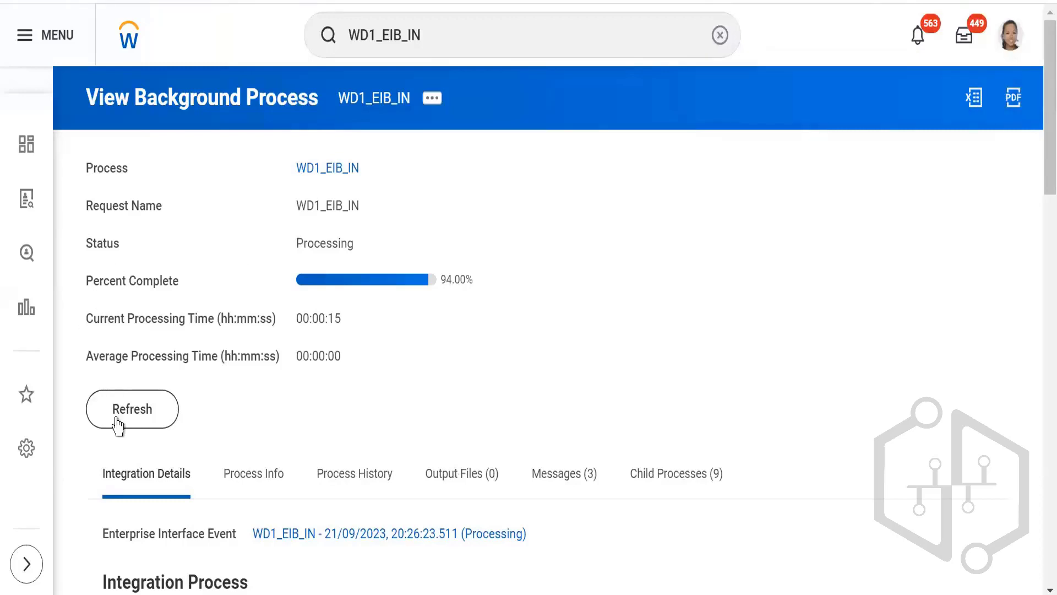
click(133, 428)
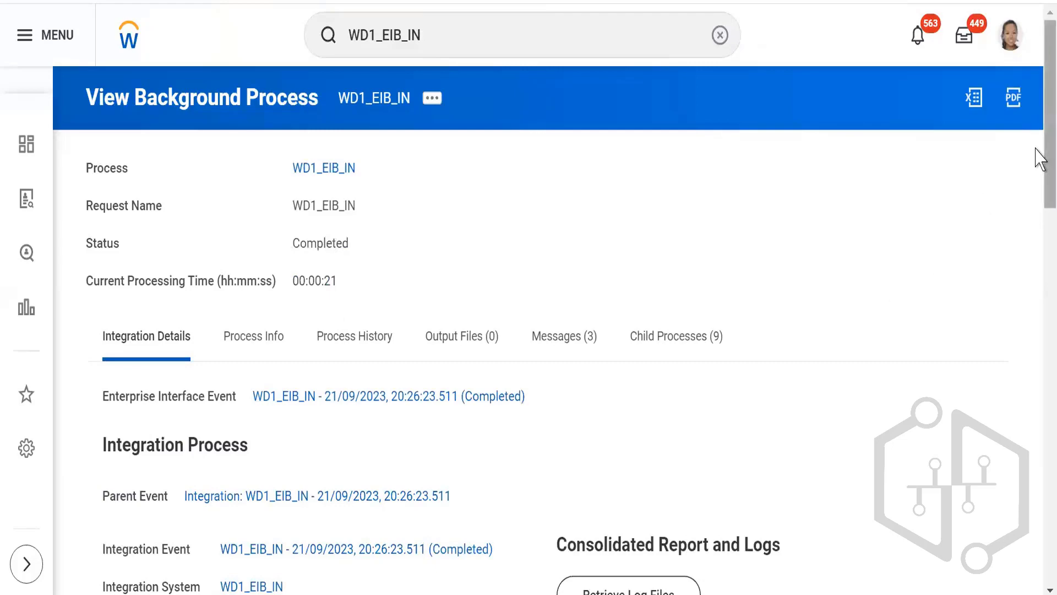
Check the Response Message in the Integration Process details of the WD1_EIB_IN run
drag(1039, 159, 1039, 272)
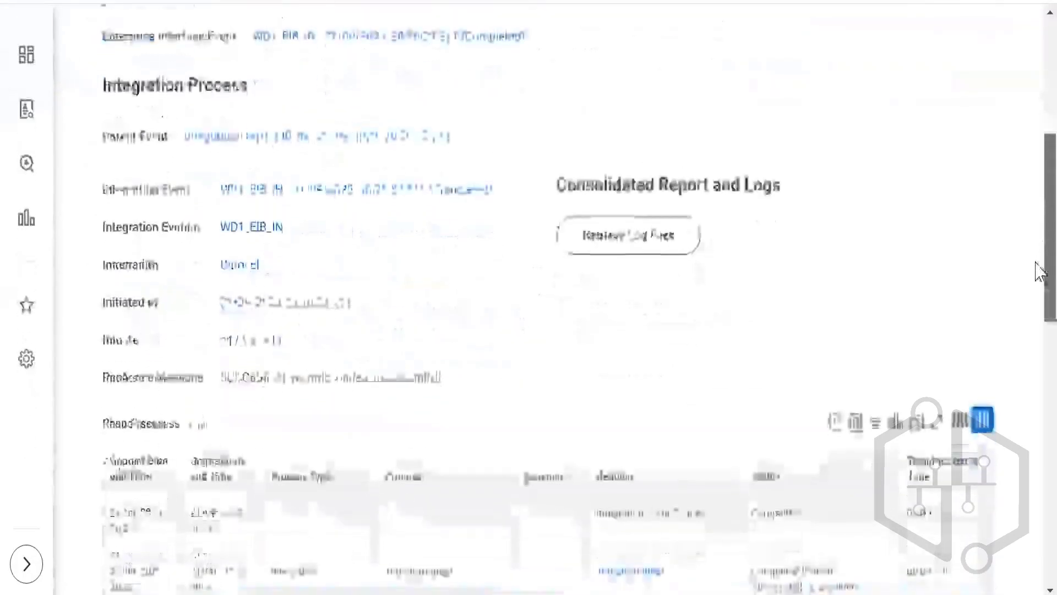
drag(256, 376, 448, 382)
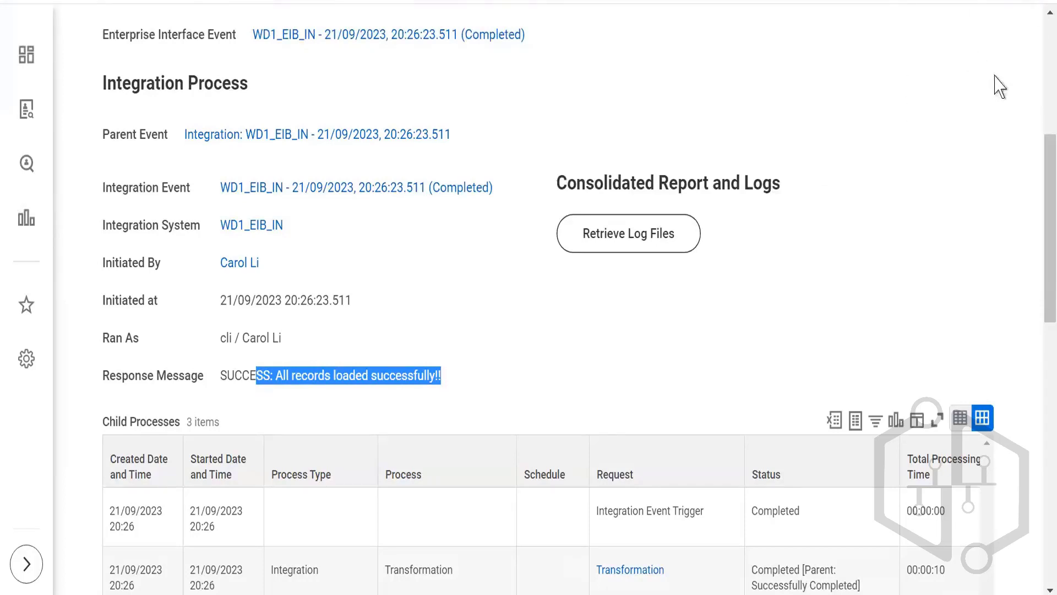
scroll(1034, 61, up, 6)
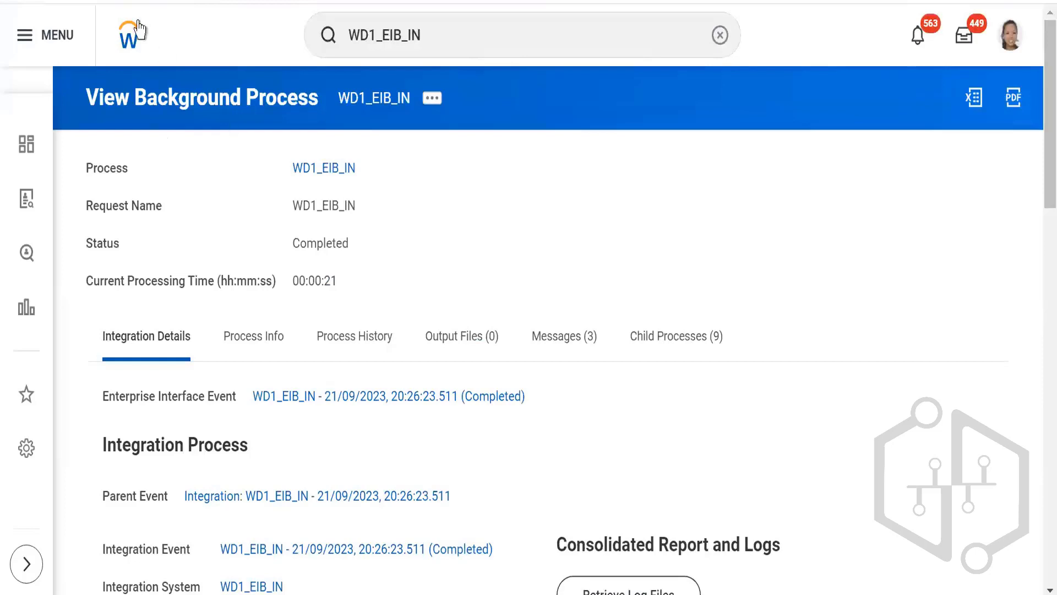
Search for WD1_EIB_IN across more categories and open its integration system
click(126, 36)
click(452, 34)
key(Escape)
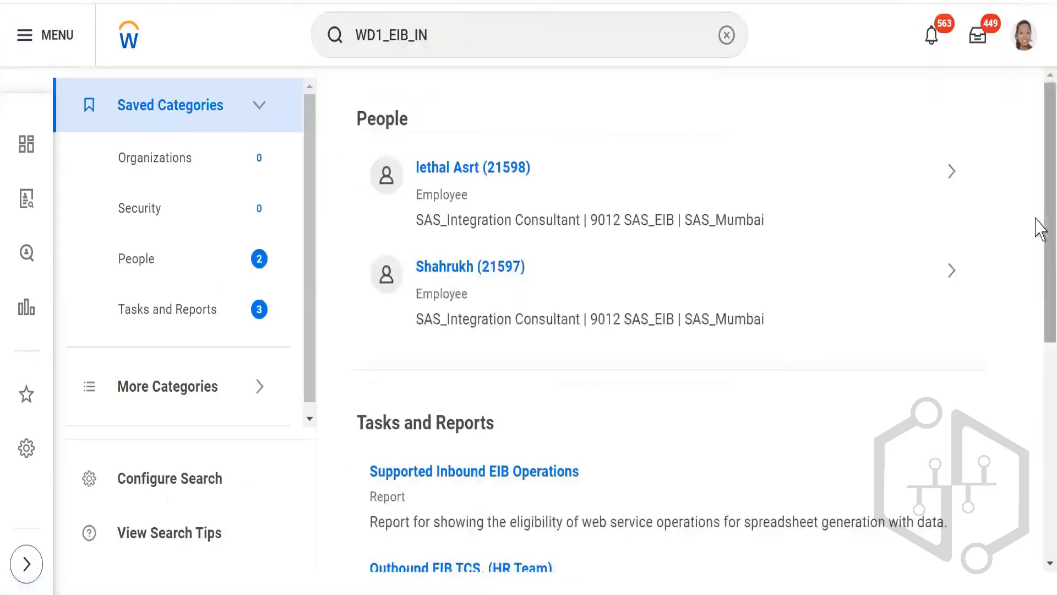
drag(1036, 220, 1038, 444)
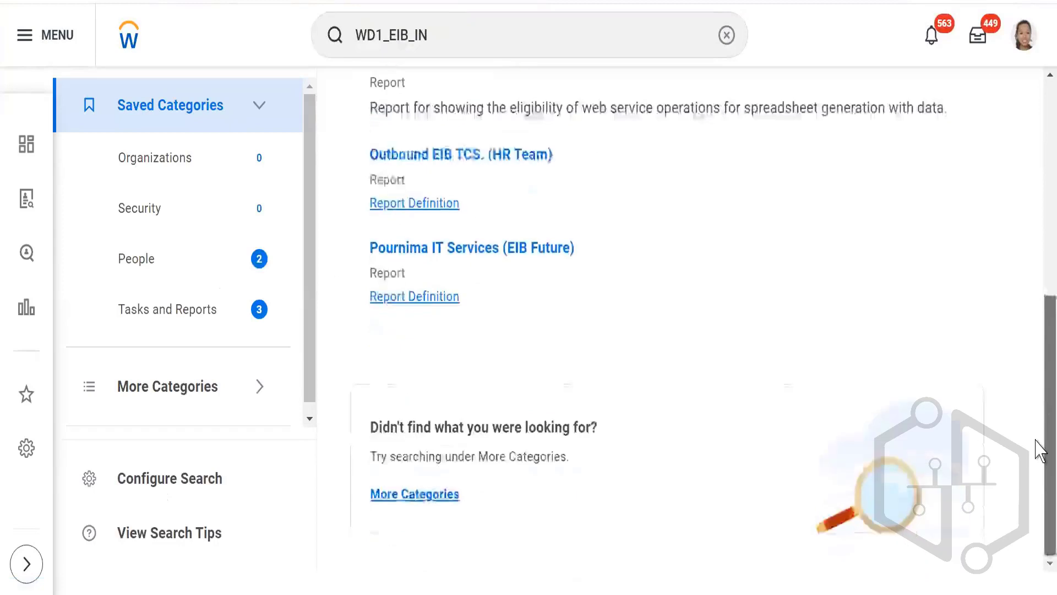
click(418, 492)
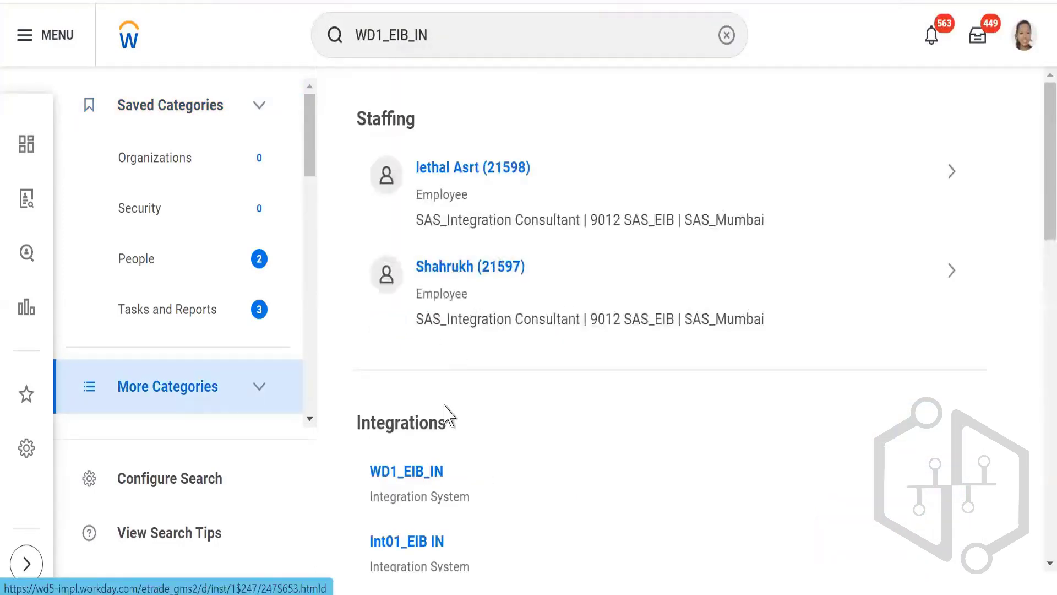
click(382, 474)
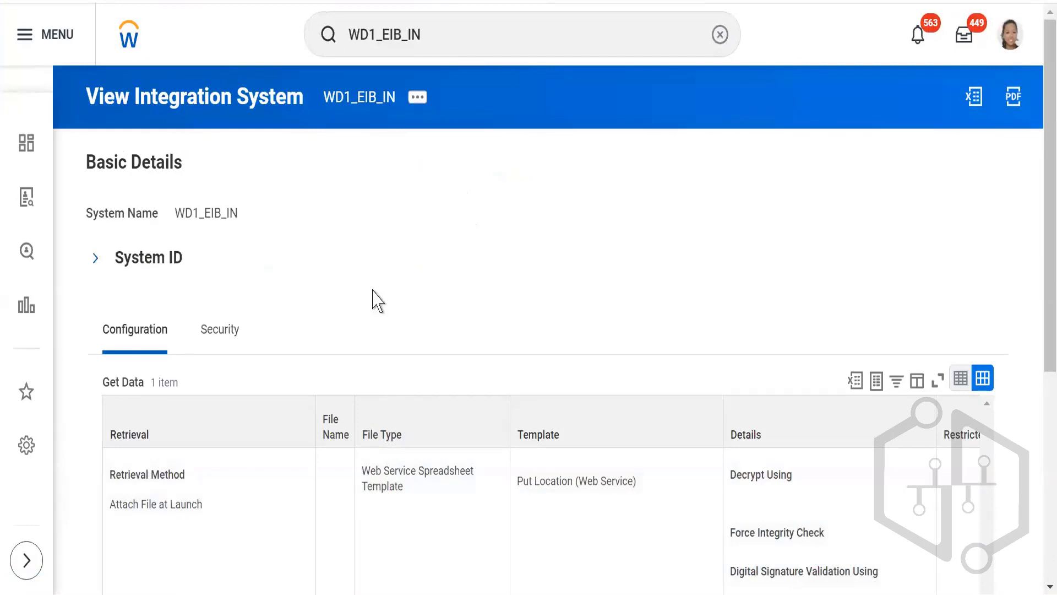
Open the WD1_EIB_IN enterprise interface for editing and review its General Settings and Get Data summary
click(417, 99)
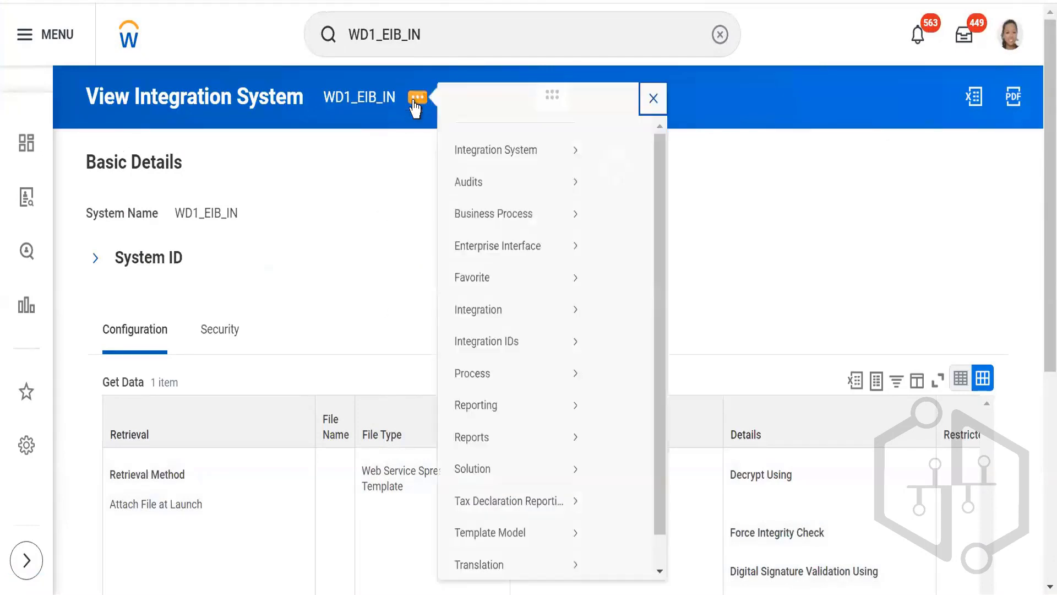
mouse_move(490, 267)
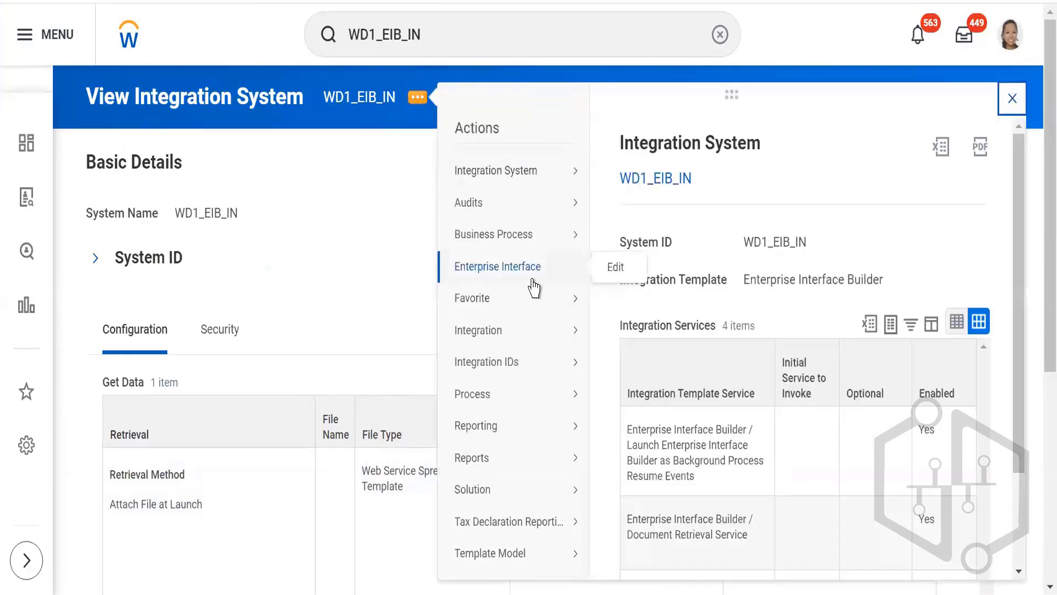
click(615, 268)
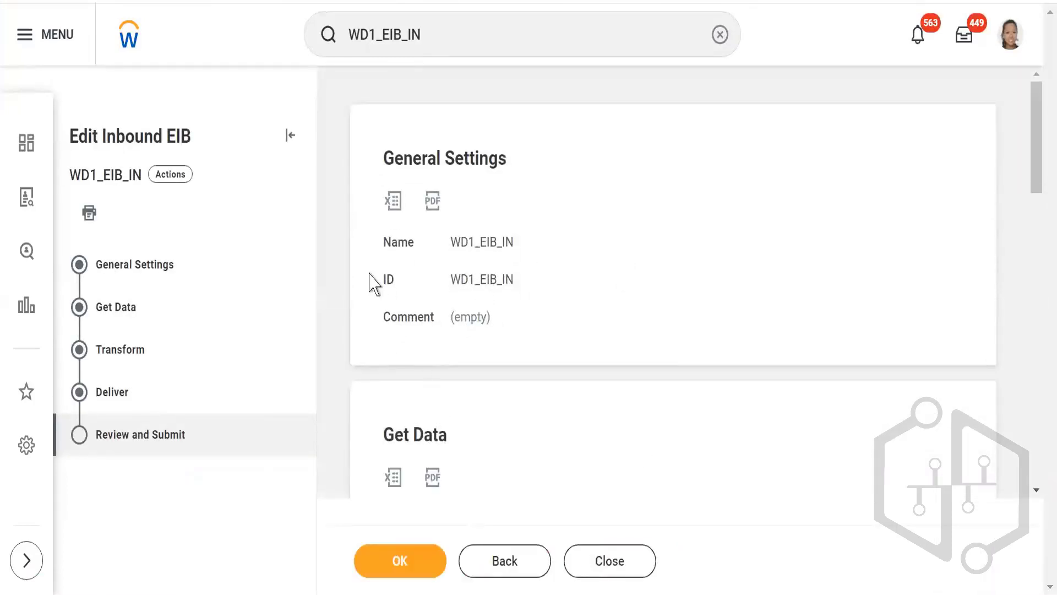
scroll(1040, 230, down, 1)
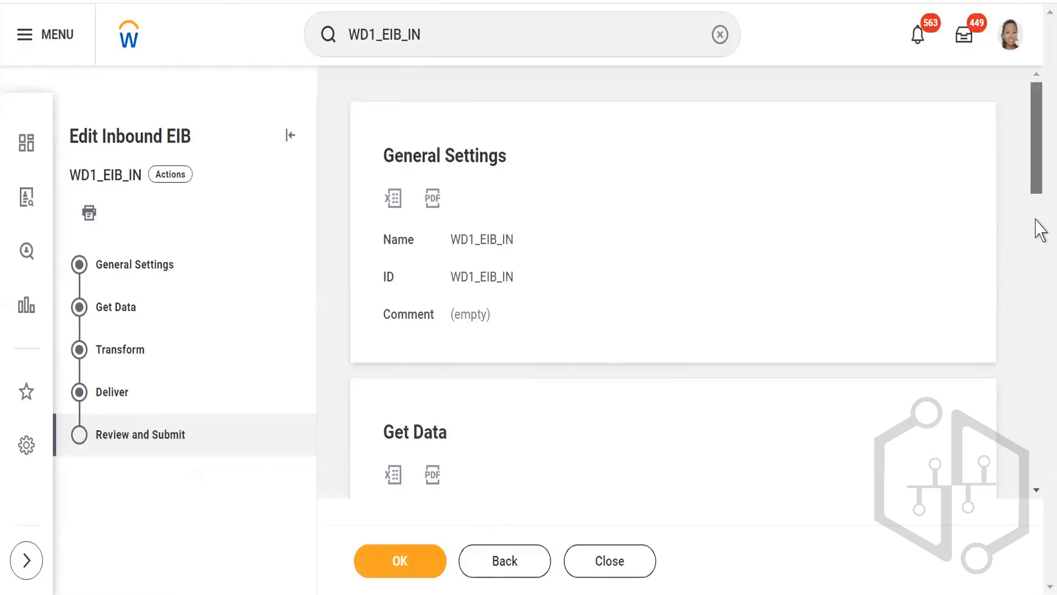
scroll(1040, 230, down, 5)
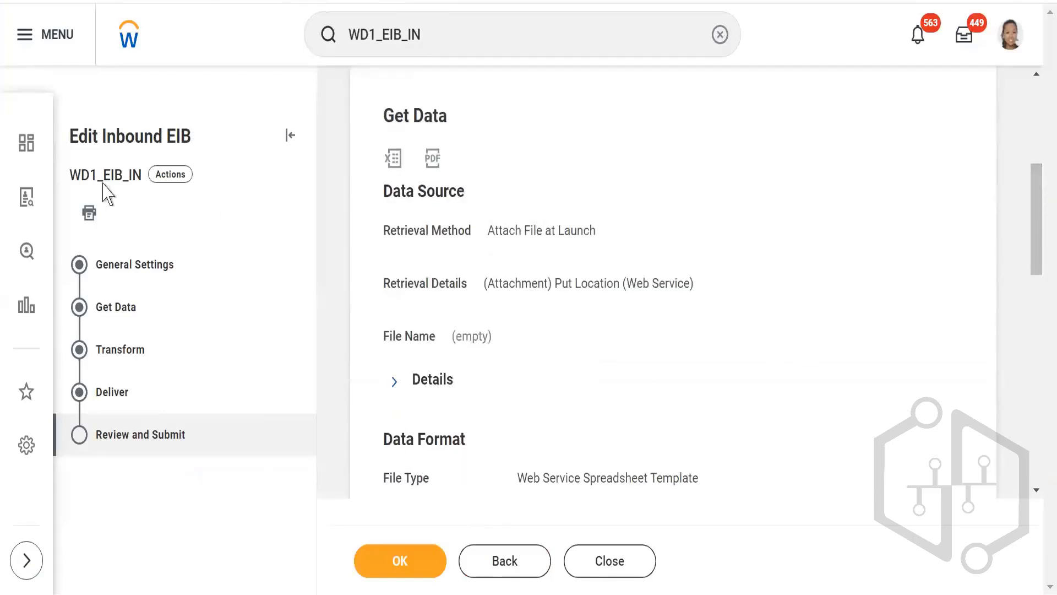
Examine the Retrieval Method choices in Get Data, leave Attach File at Launch selected, and close the EIB editor
click(127, 309)
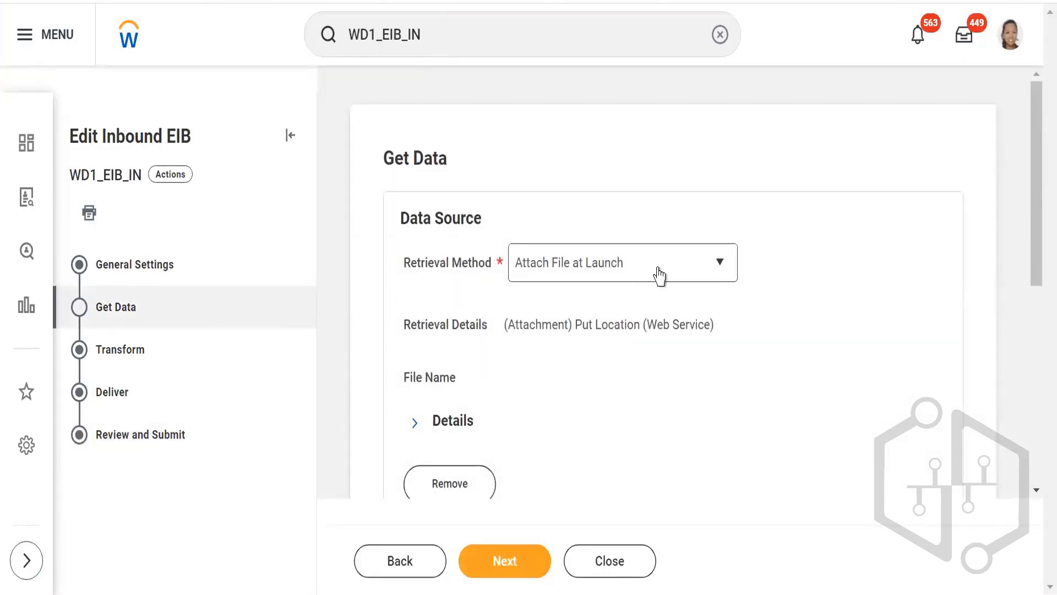
click(658, 275)
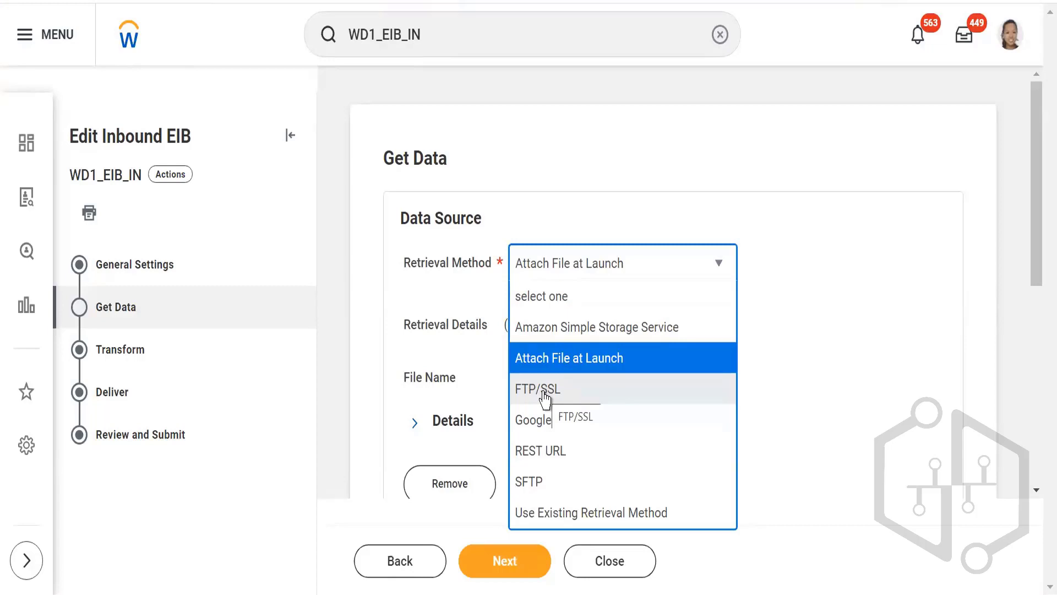
click(649, 114)
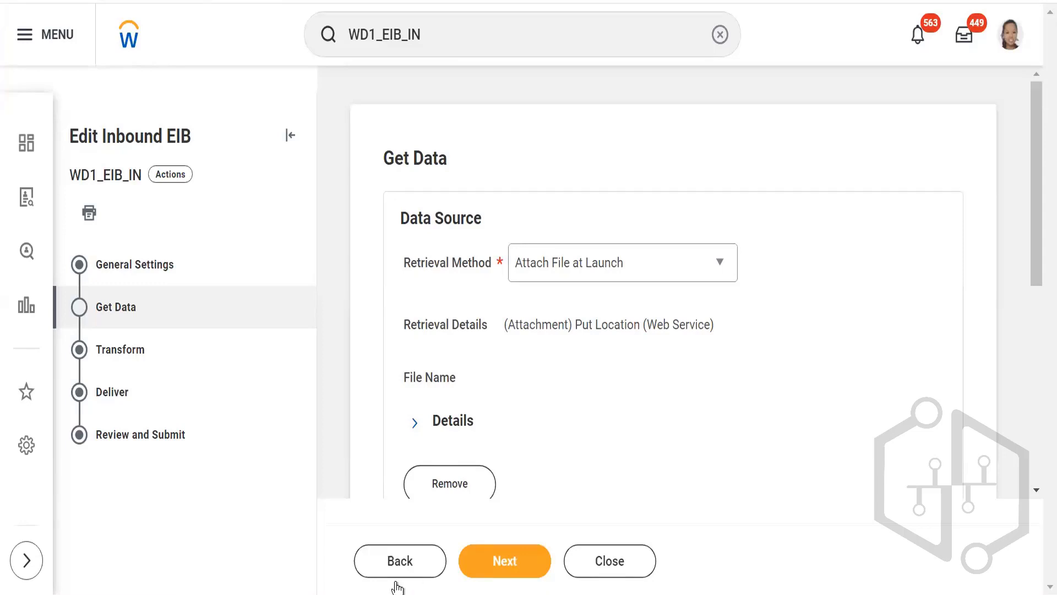
click(605, 579)
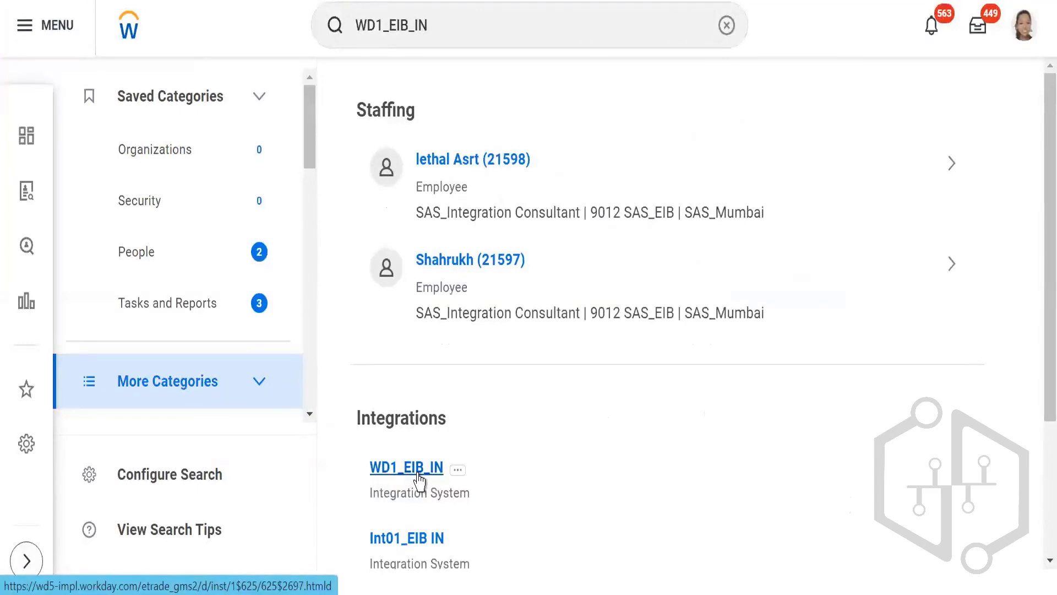
Examine the Run Frequency choices for launching or scheduling WD1_EIB_IN, clearing Run Now, and discard the launch request
click(392, 469)
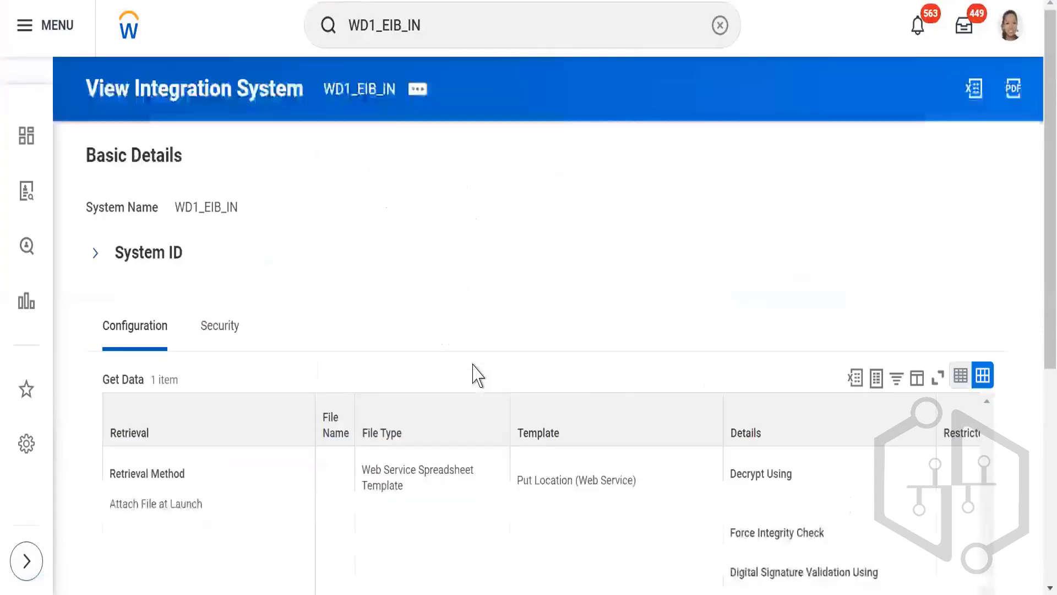
click(416, 90)
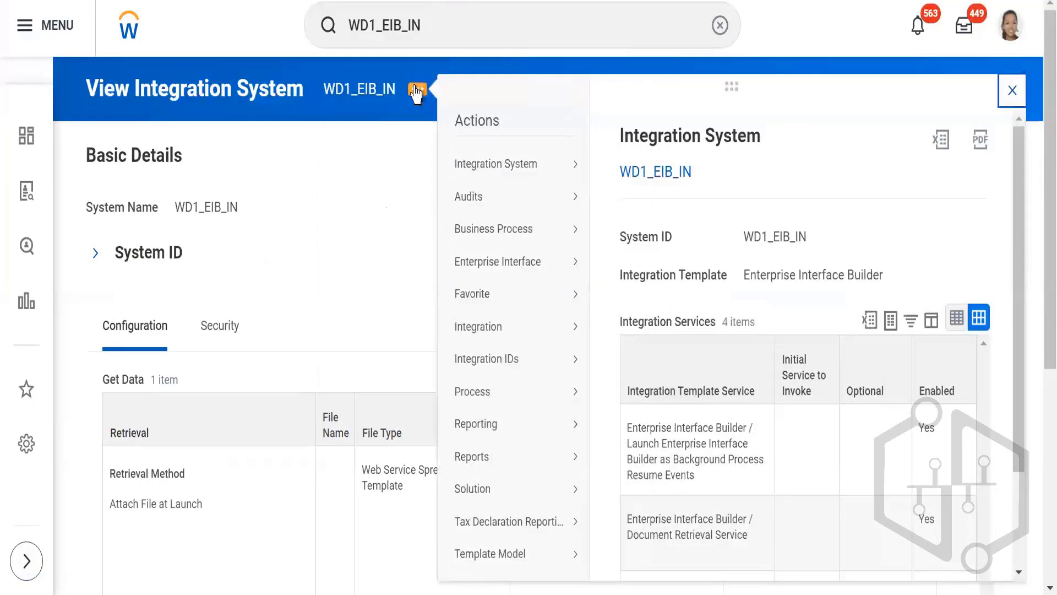
mouse_move(484, 331)
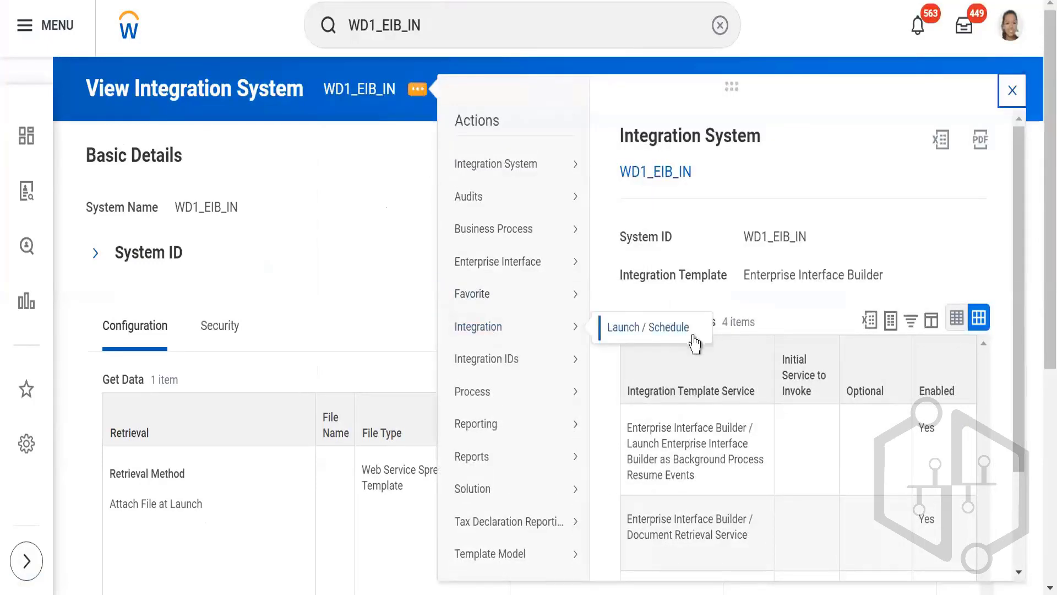
click(653, 326)
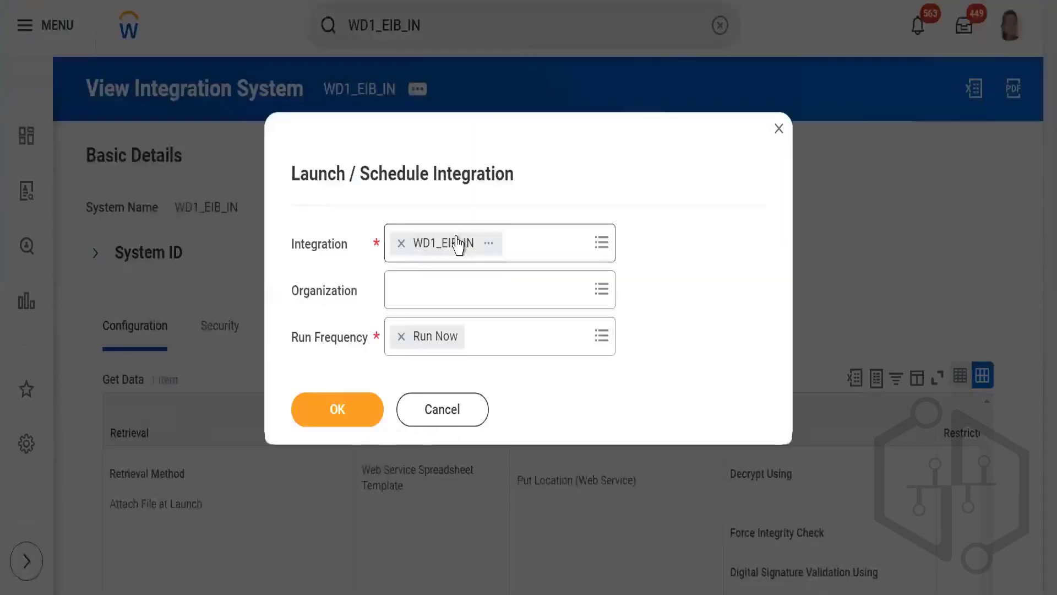
click(517, 337)
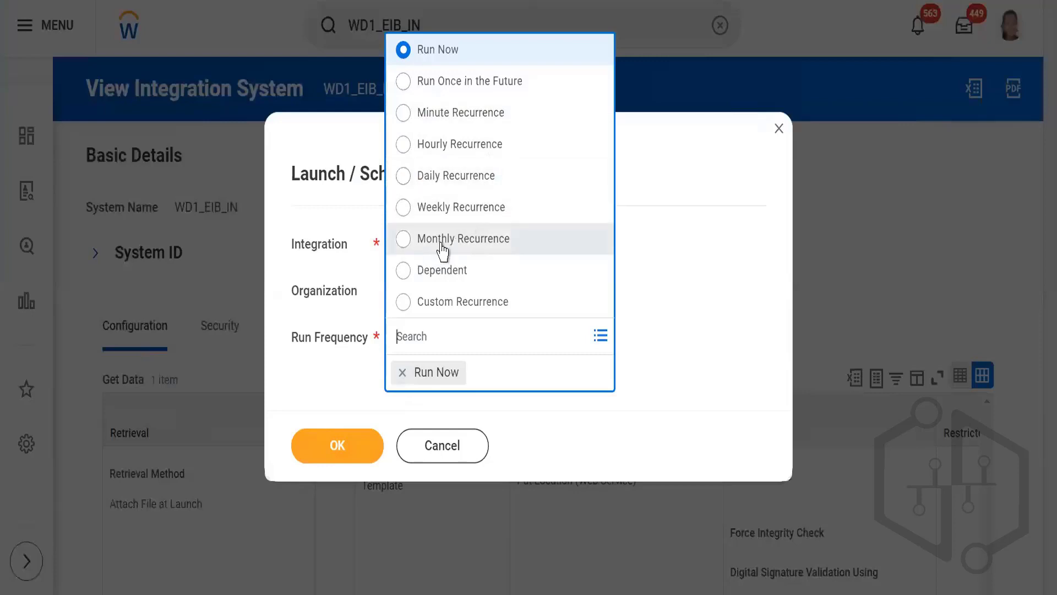
click(401, 374)
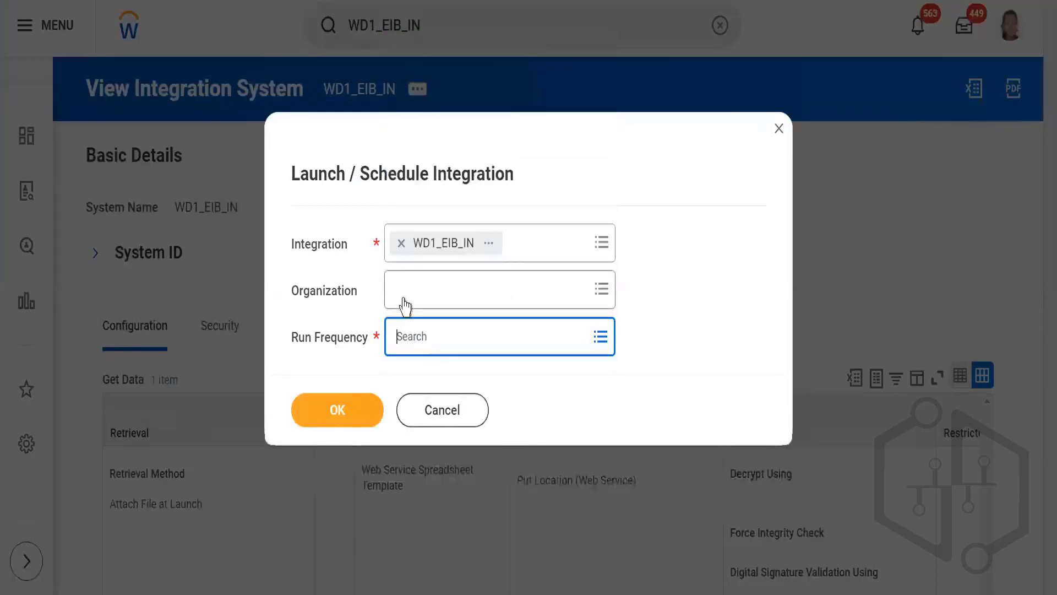
click(405, 340)
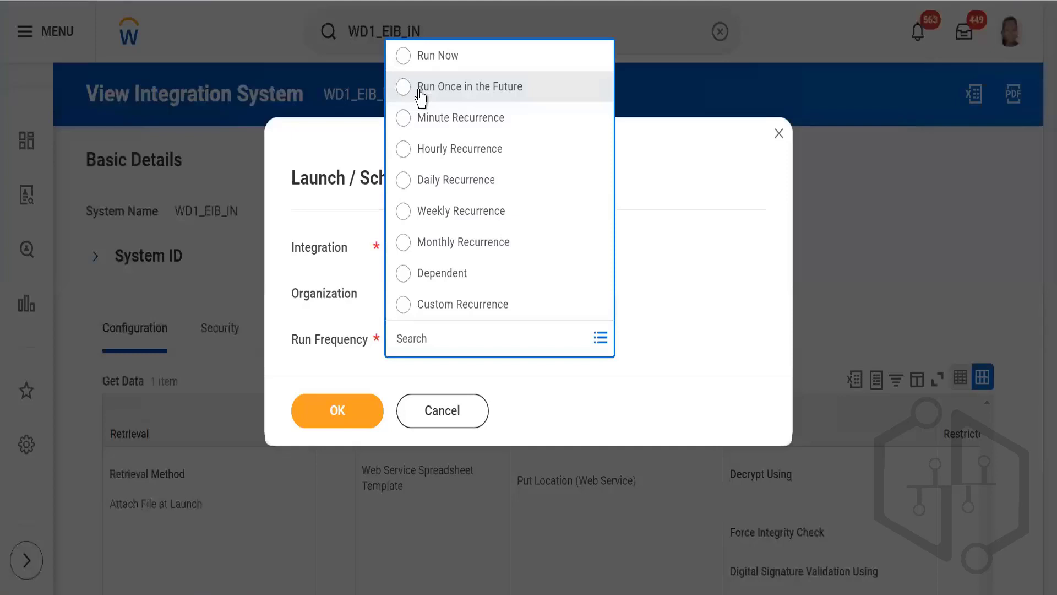
click(442, 414)
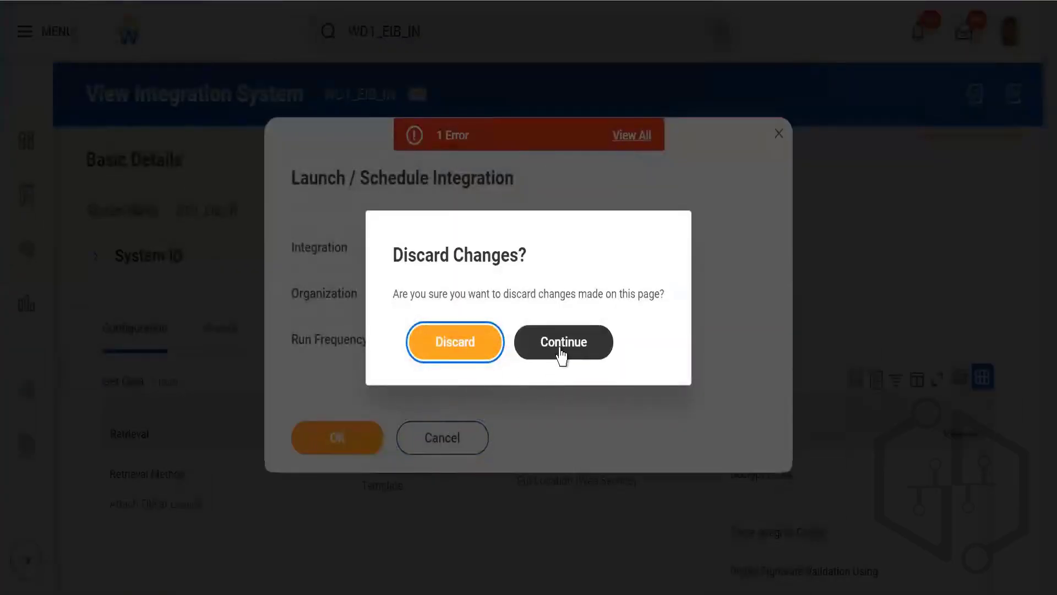
click(447, 354)
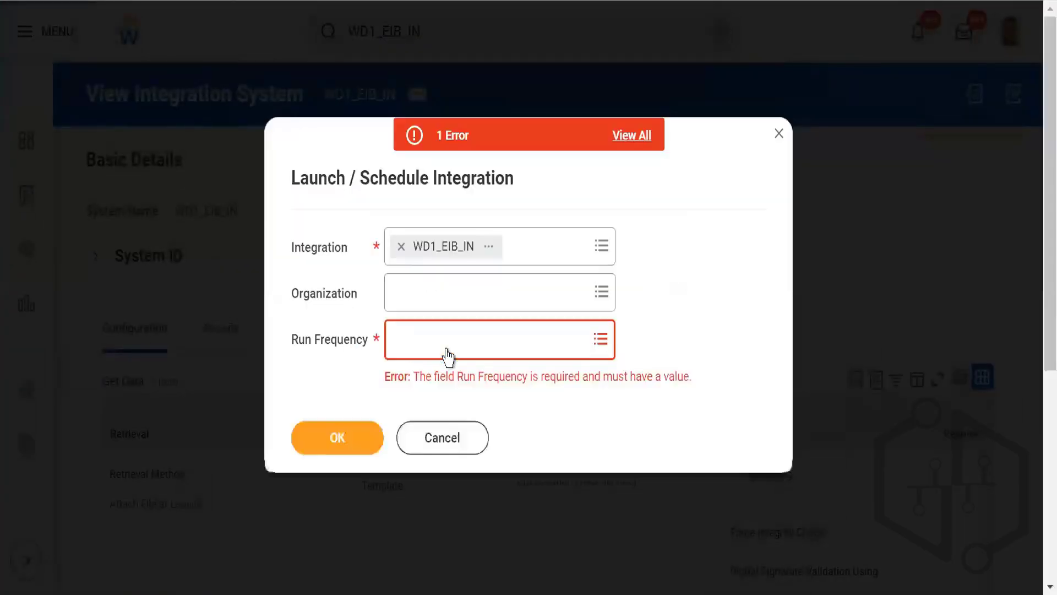